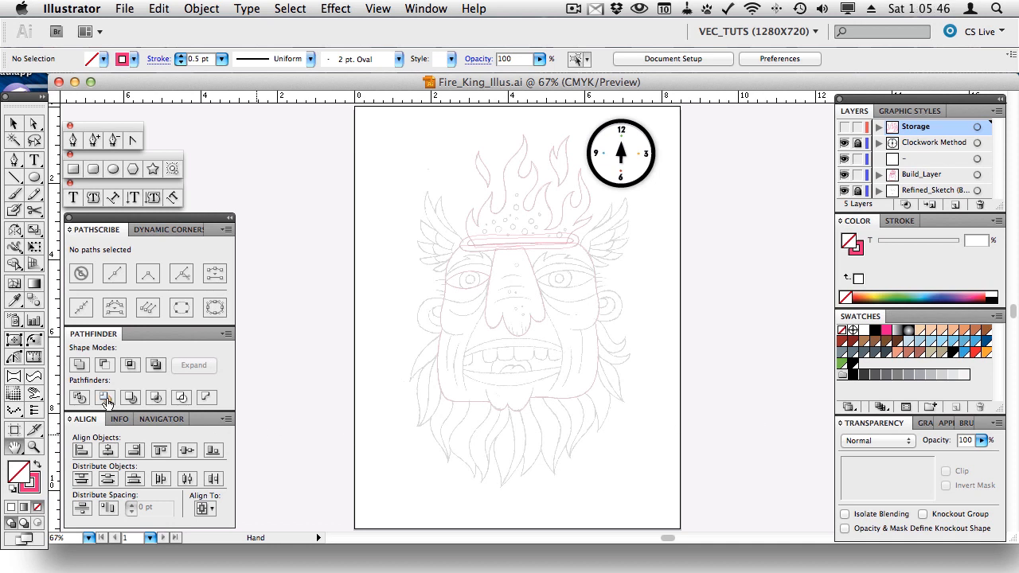
- Try the Dynamic Shapes and Dynamic Corners features, then return to PathScribe path editing
left_click(14, 358)
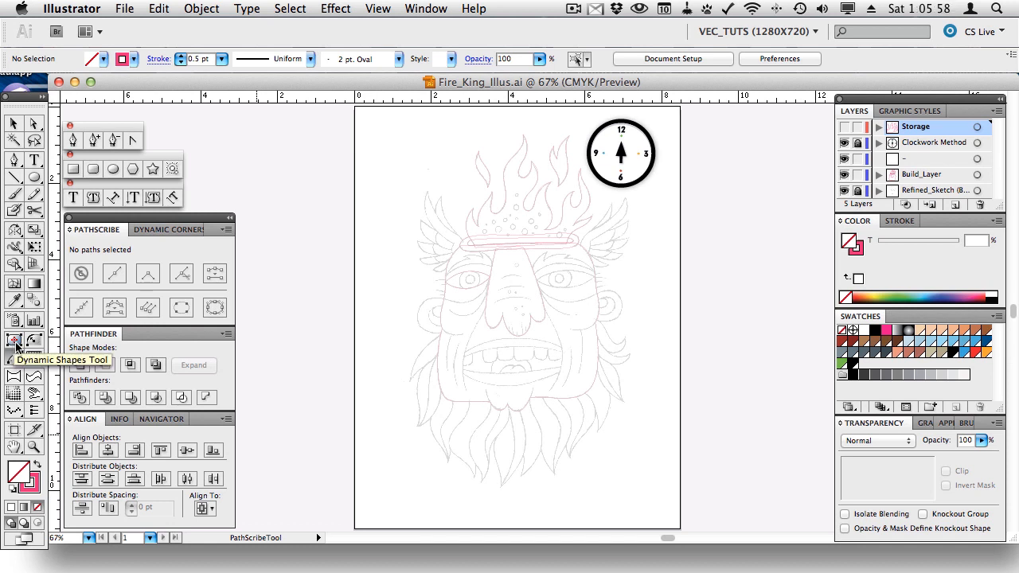
left_click(15, 342)
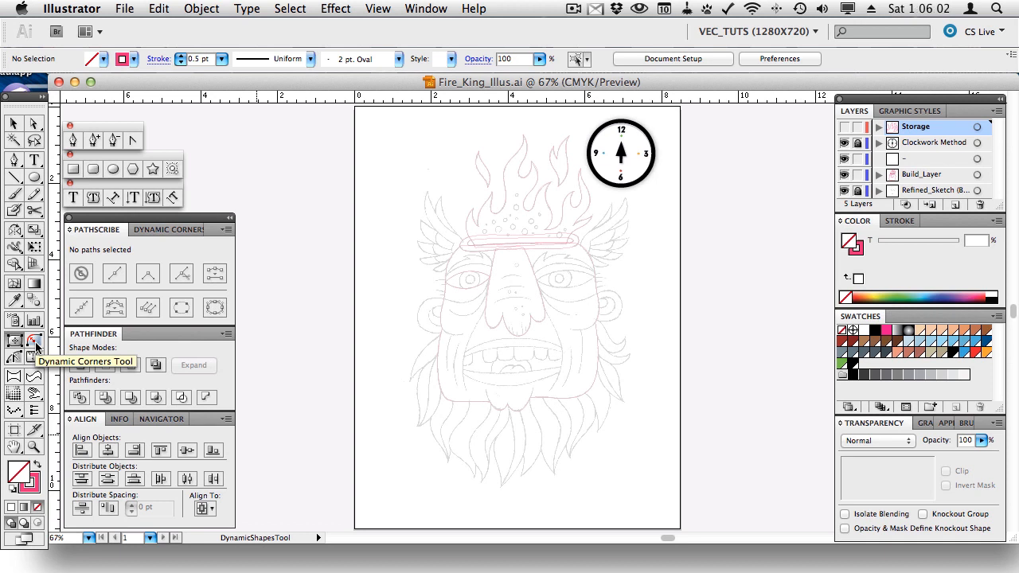
left_click(35, 342)
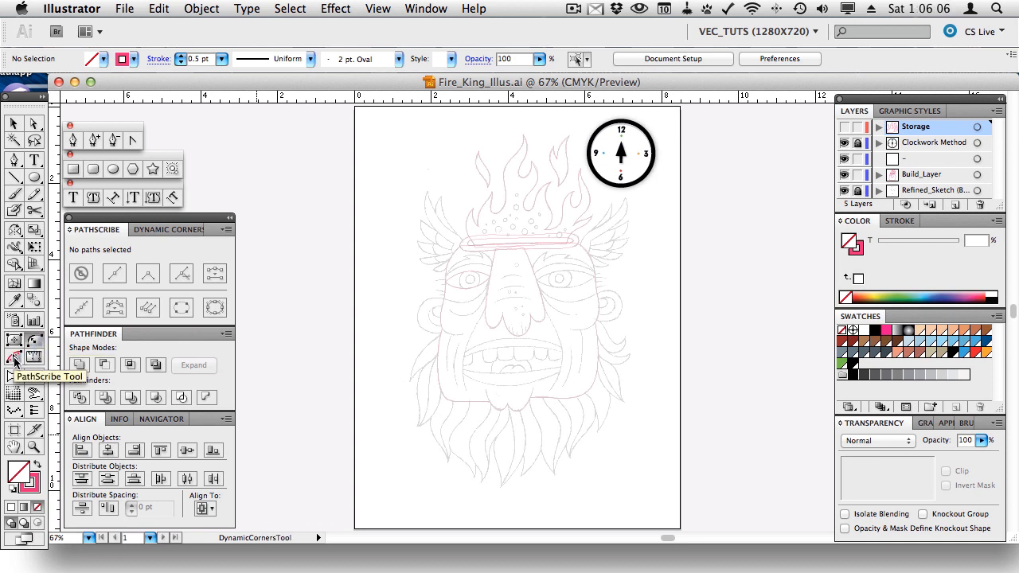
left_click(15, 360)
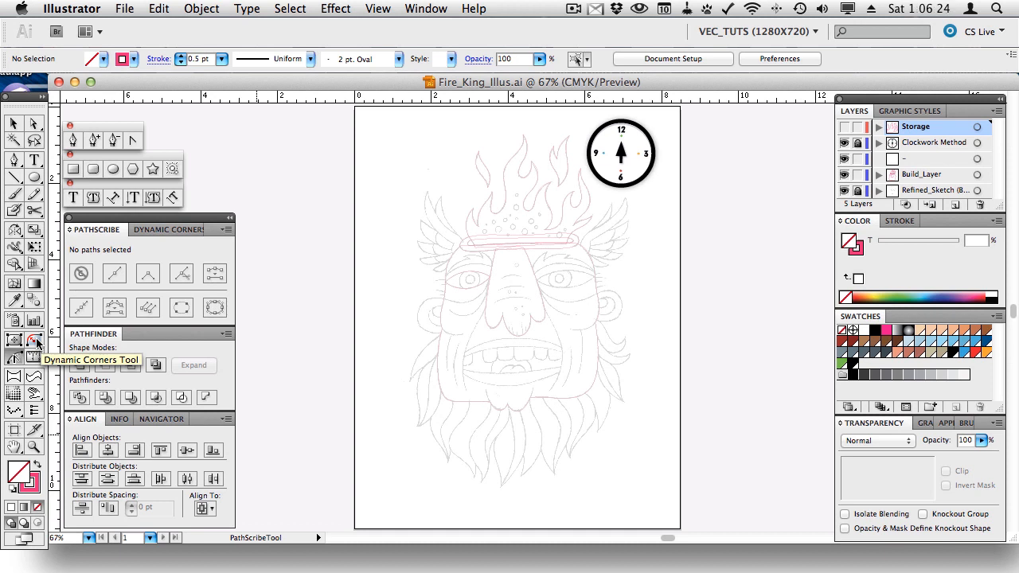
- Zoom in on the wing beside the flames and make Build_Layer the drawing layer
left_click(33, 448)
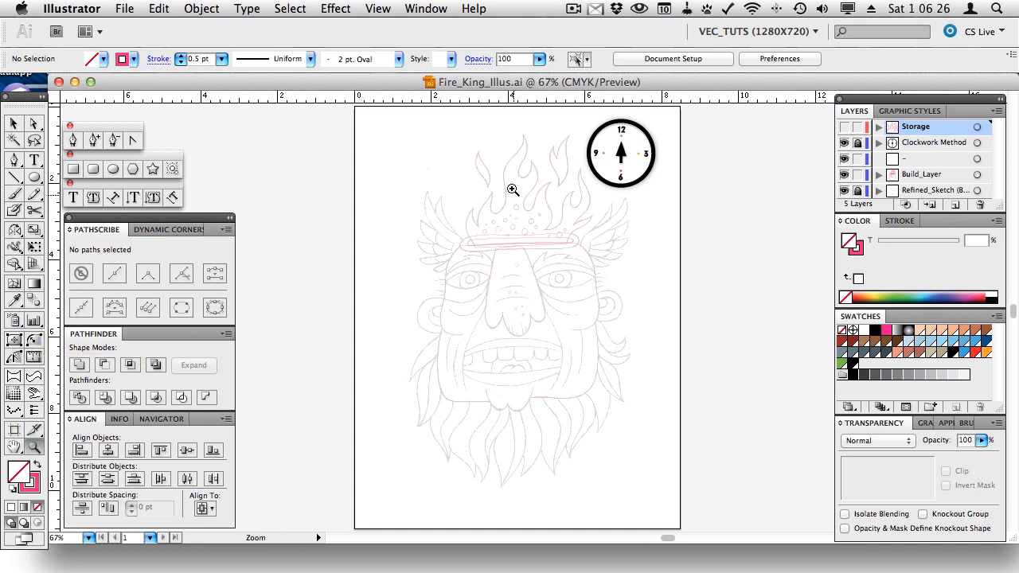
left_click_drag(402, 177, 508, 295)
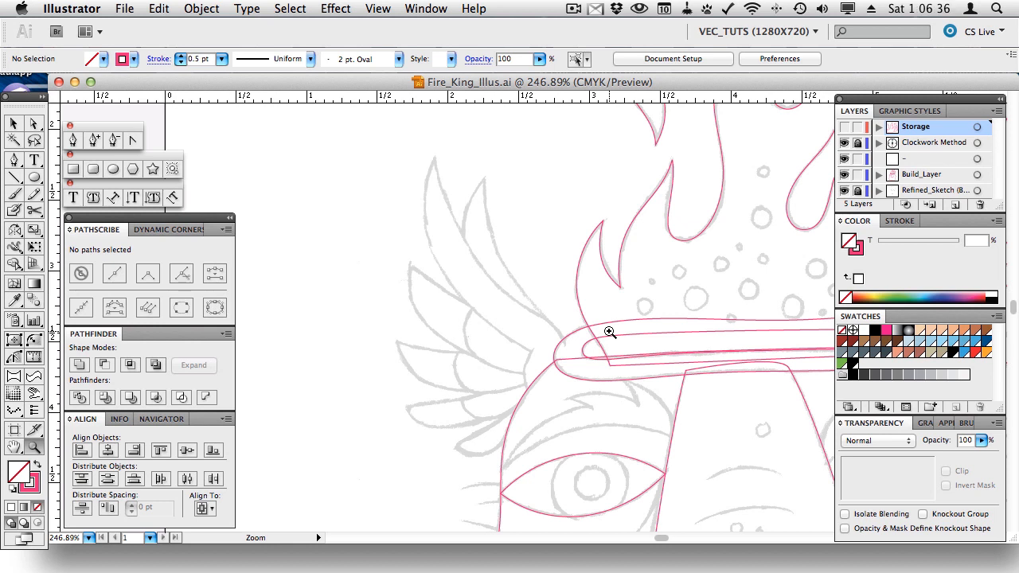
left_click(74, 140)
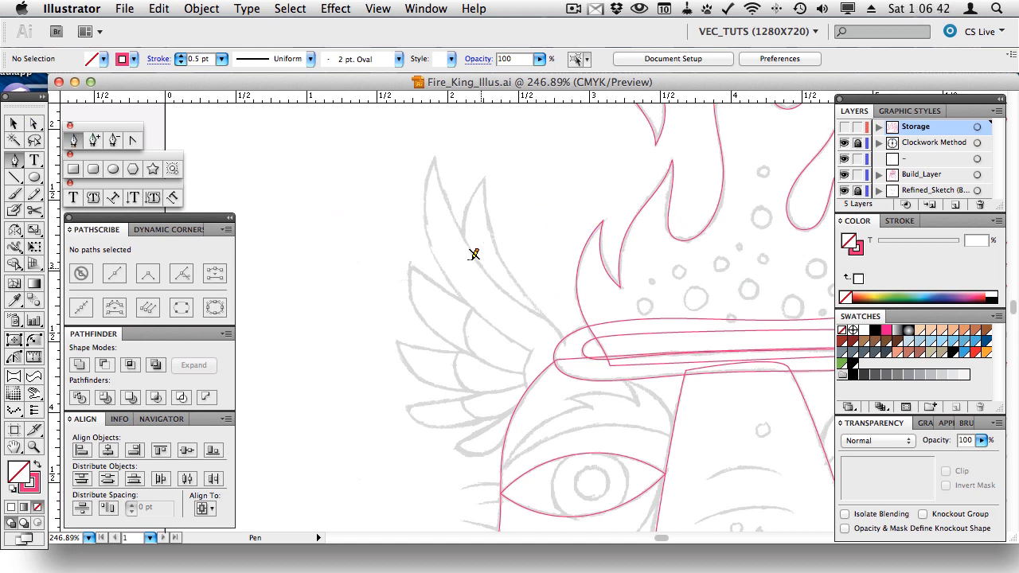
left_click(918, 175)
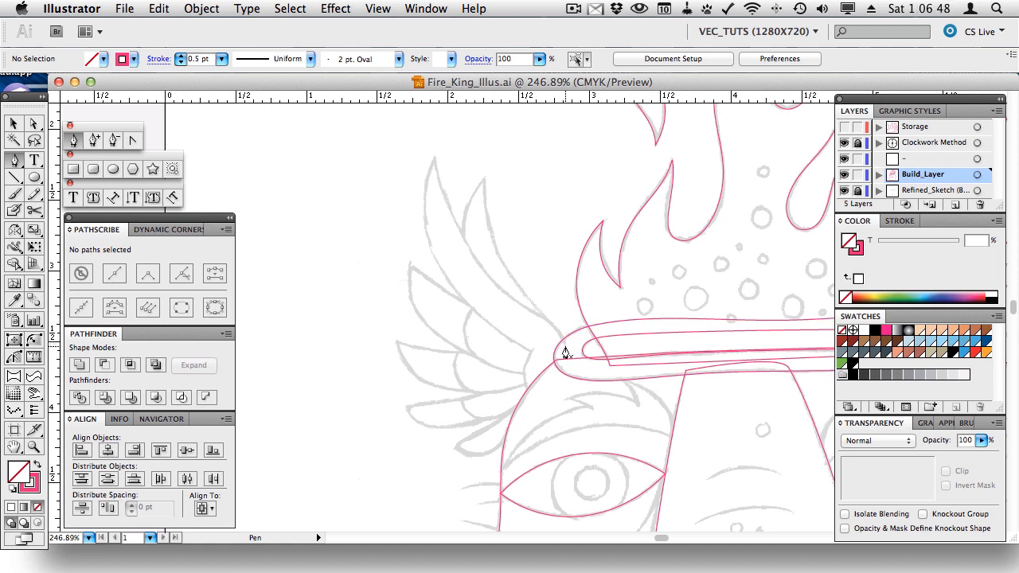
- Discard the false-start curve near the headband and the stray anchor at the feather tip
left_click_drag(563, 345, 522, 305)
key("ctrl")
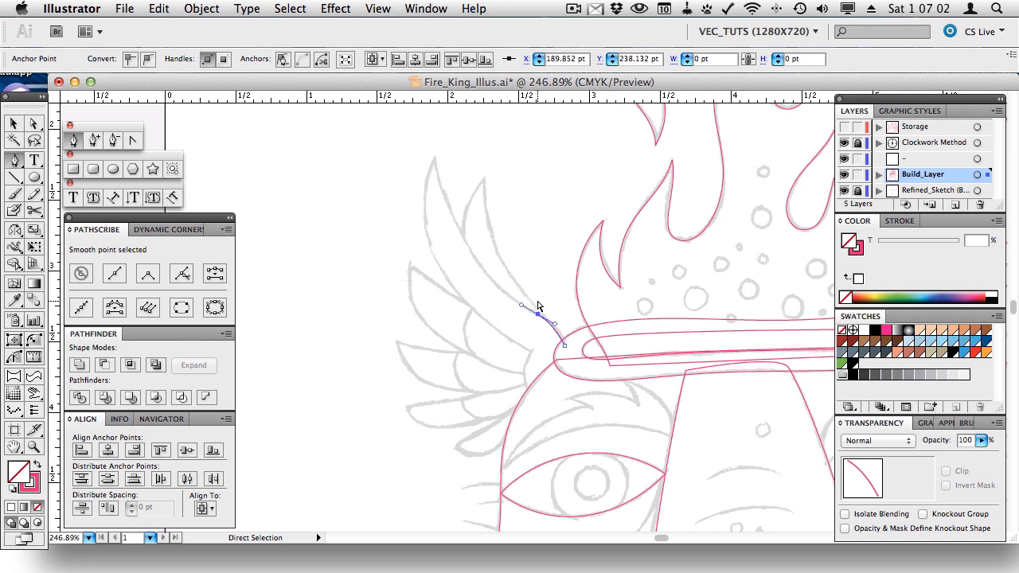
key("p")
left_click(434, 158)
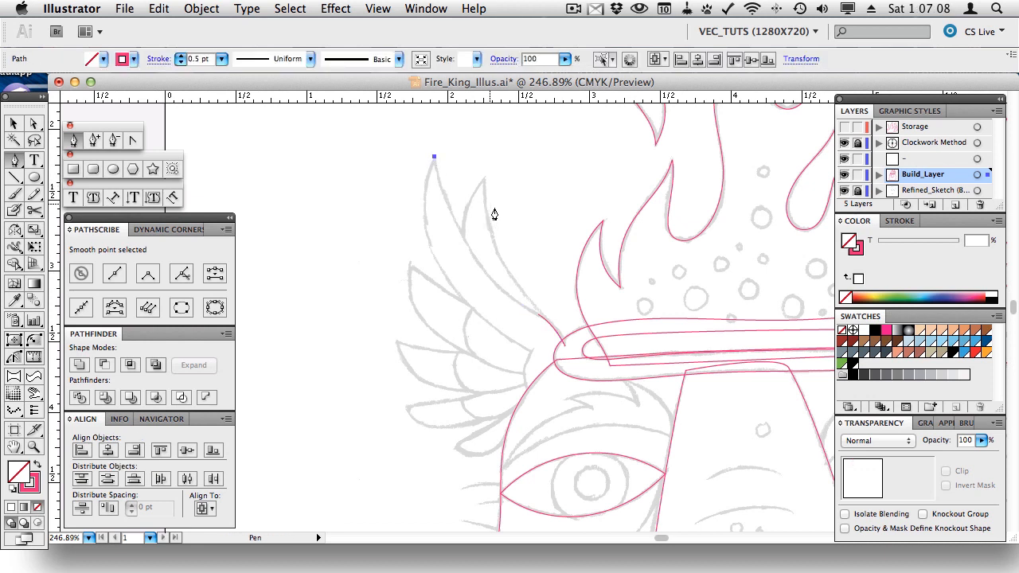
key("super+shift+a")
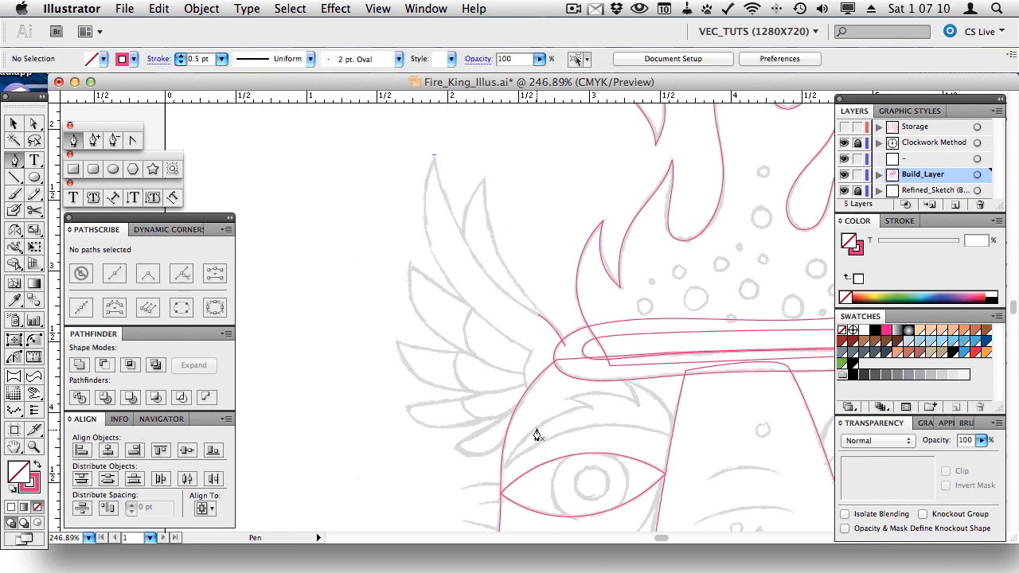
key("v")
left_click(549, 323)
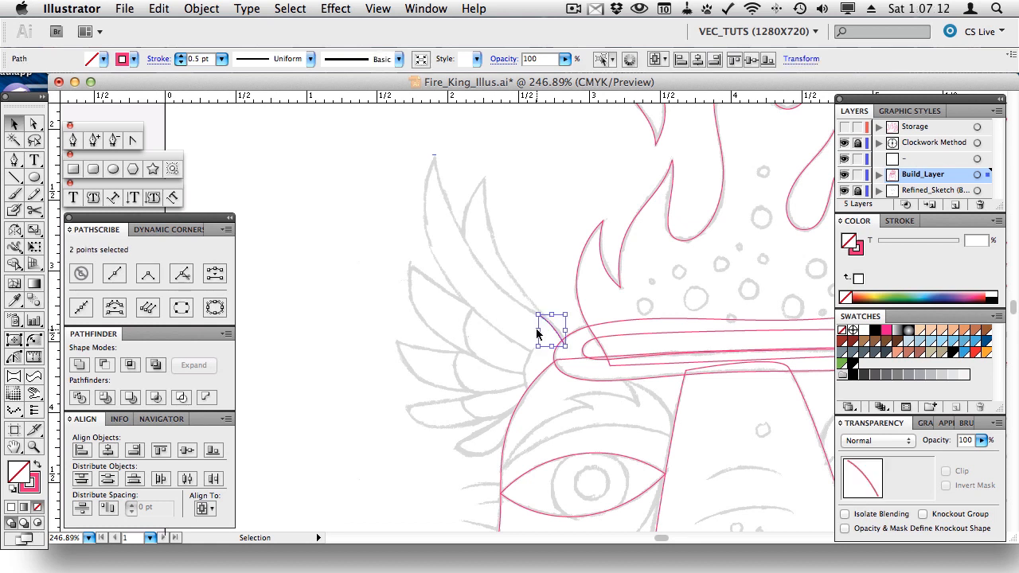
key("Delete")
- Trace the top feather with Pen anchors at base, right edge, tip, left edge, bend and bottom
left_click(15, 159)
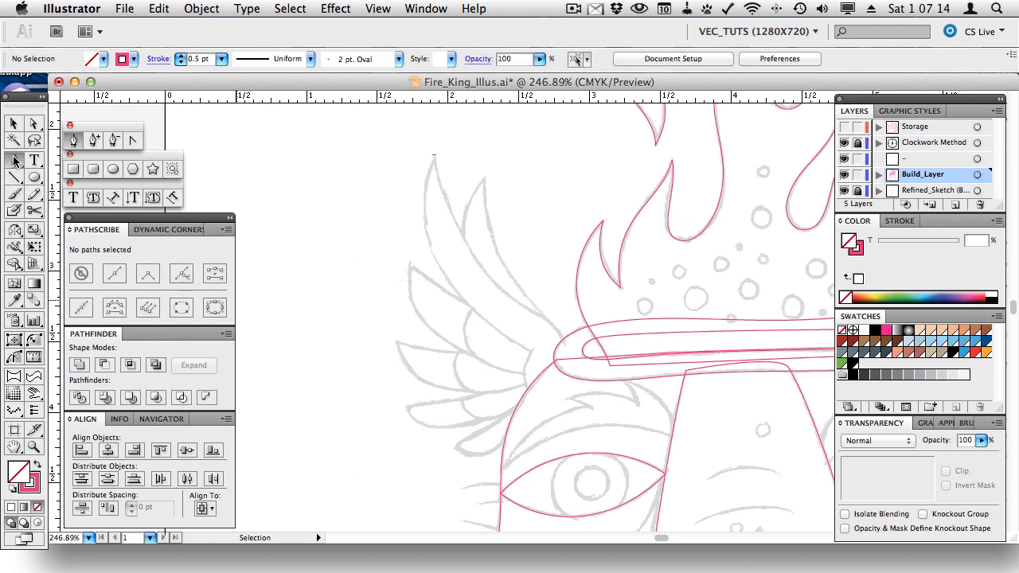
left_click_drag(564, 343, 558, 327)
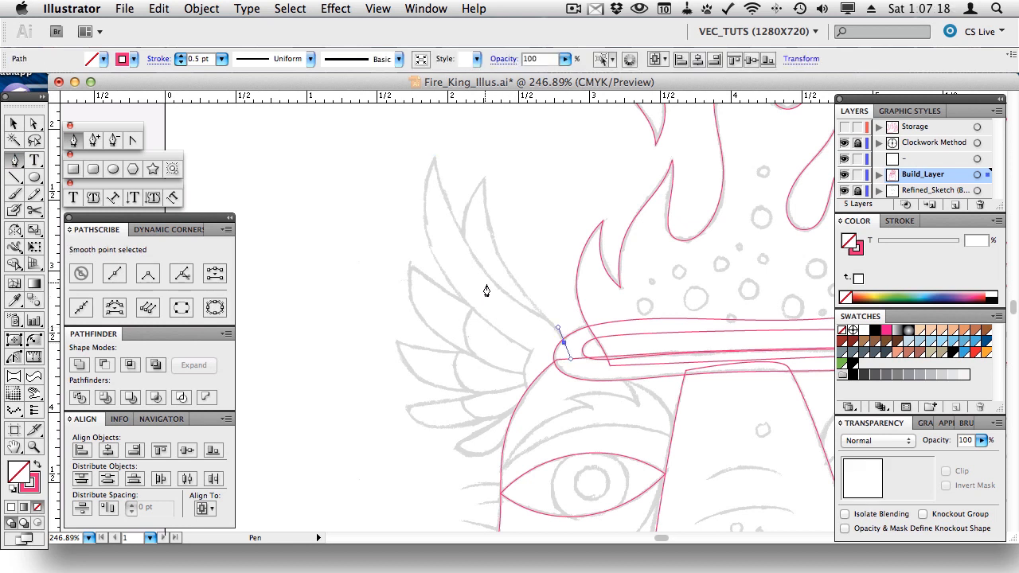
left_click_drag(505, 293, 482, 272)
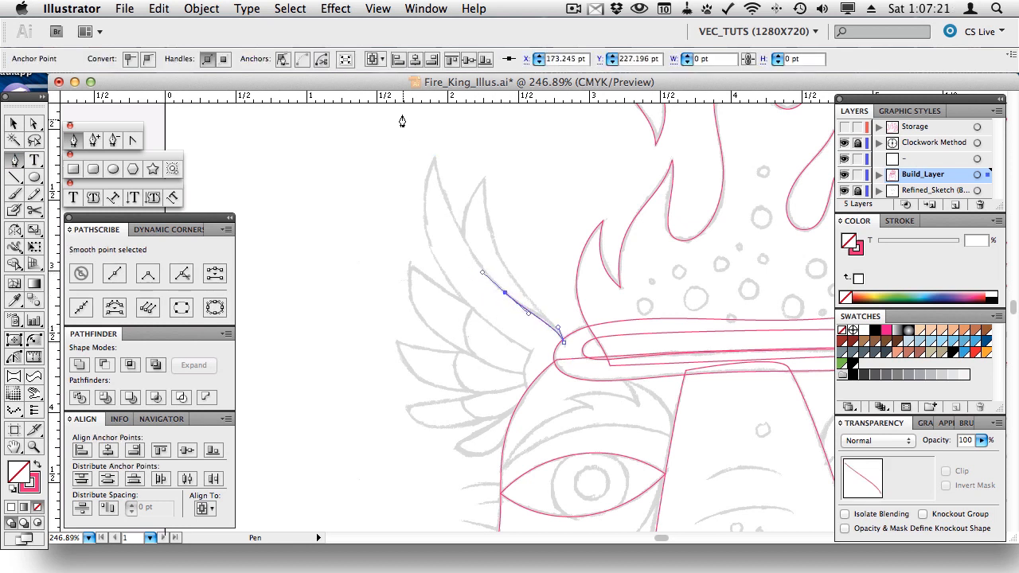
left_click(434, 158)
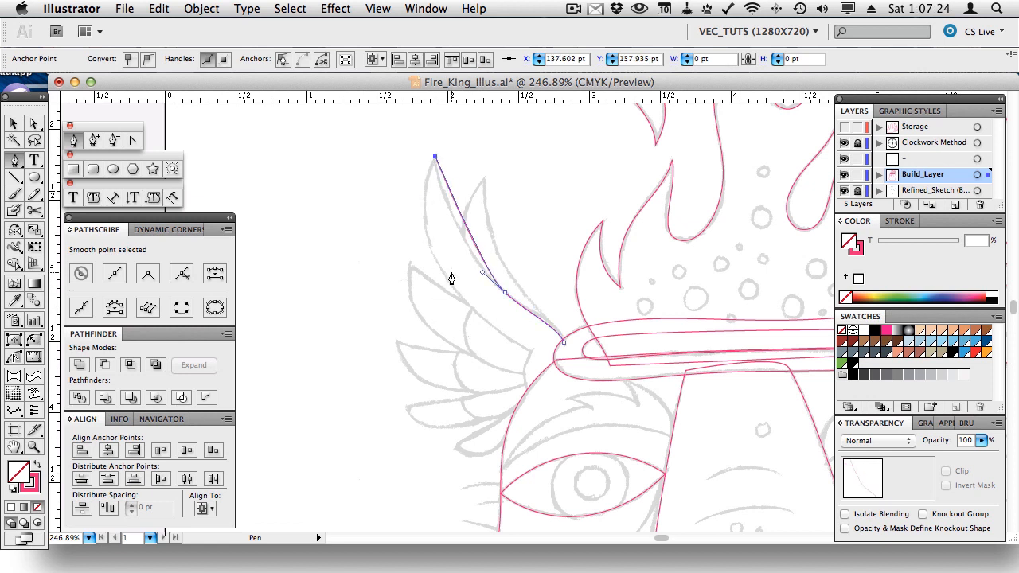
left_click_drag(443, 274, 452, 292)
left_click(530, 350)
left_click_drag(528, 393, 538, 407)
left_click(562, 344)
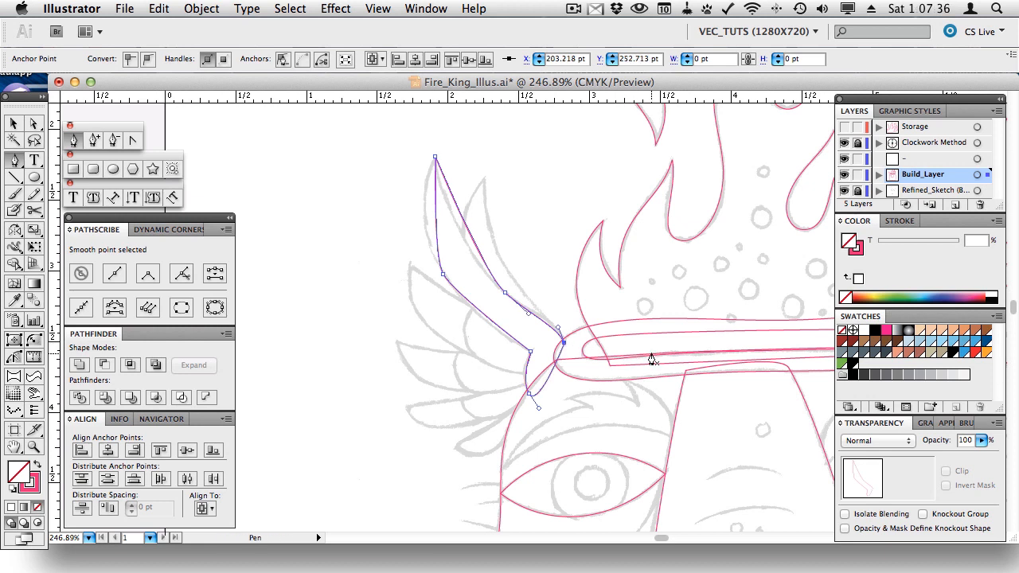
- With PathScribe, bow the feather's left edge and curve its lower-left segment slightly downward
left_click(14, 359)
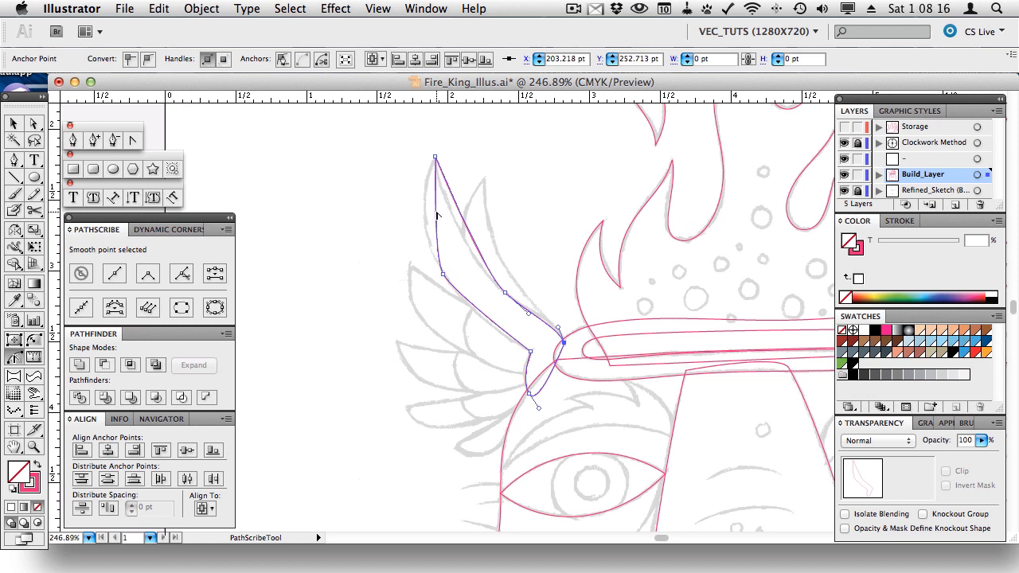
mouse_move(437, 215)
left_mouse_down()
mouse_move(400, 199)
mouse_move(439, 207)
mouse_move(436, 199)
left_mouse_up()
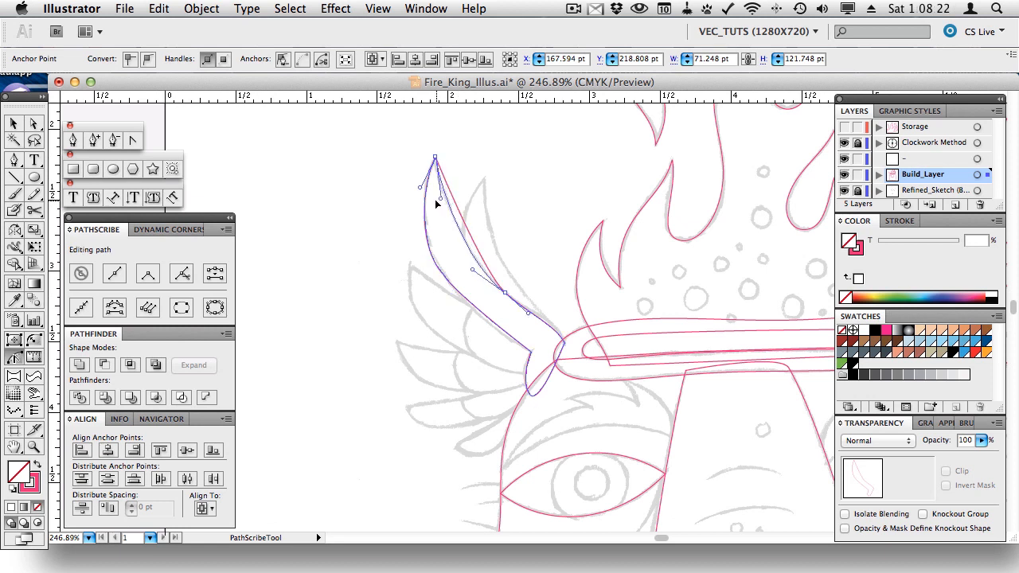
left_click(557, 328)
left_click(557, 327)
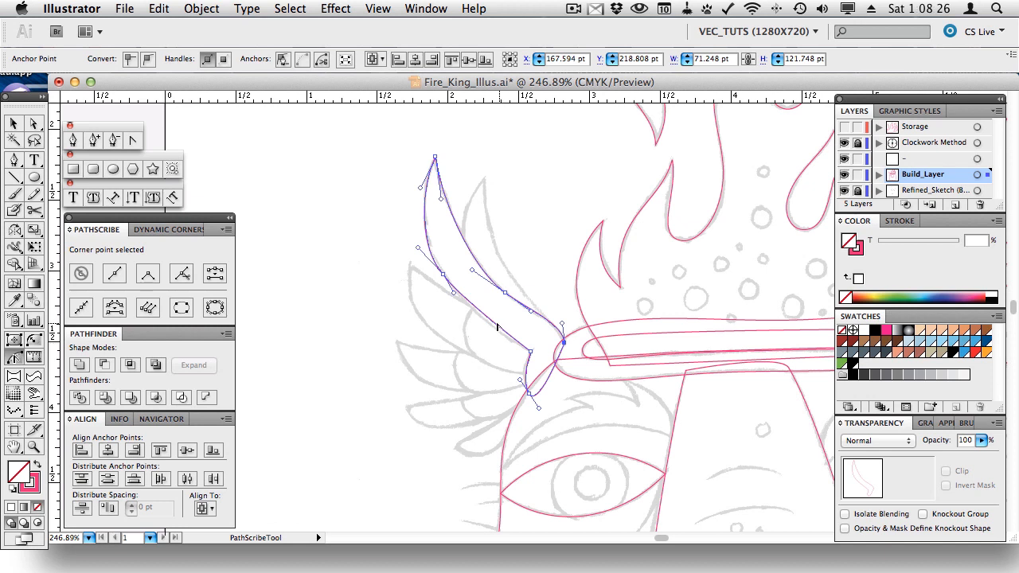
left_click_drag(497, 326, 497, 333)
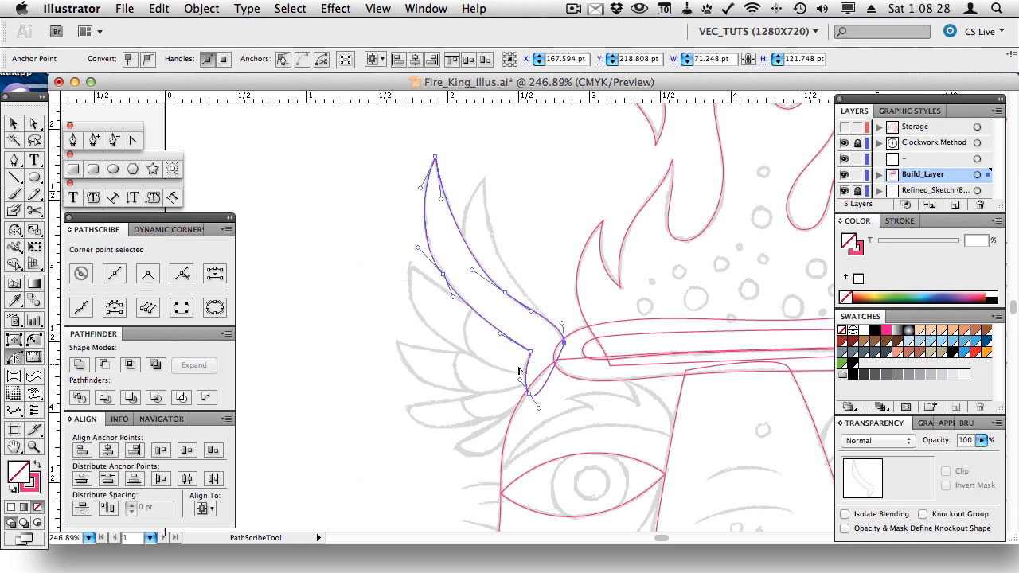
left_click(523, 366)
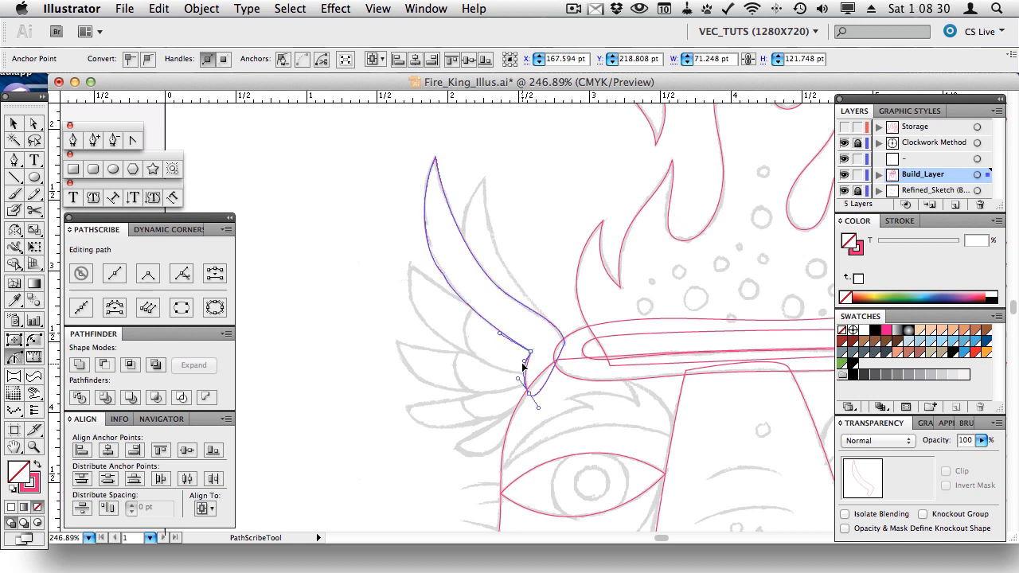
left_click(523, 365)
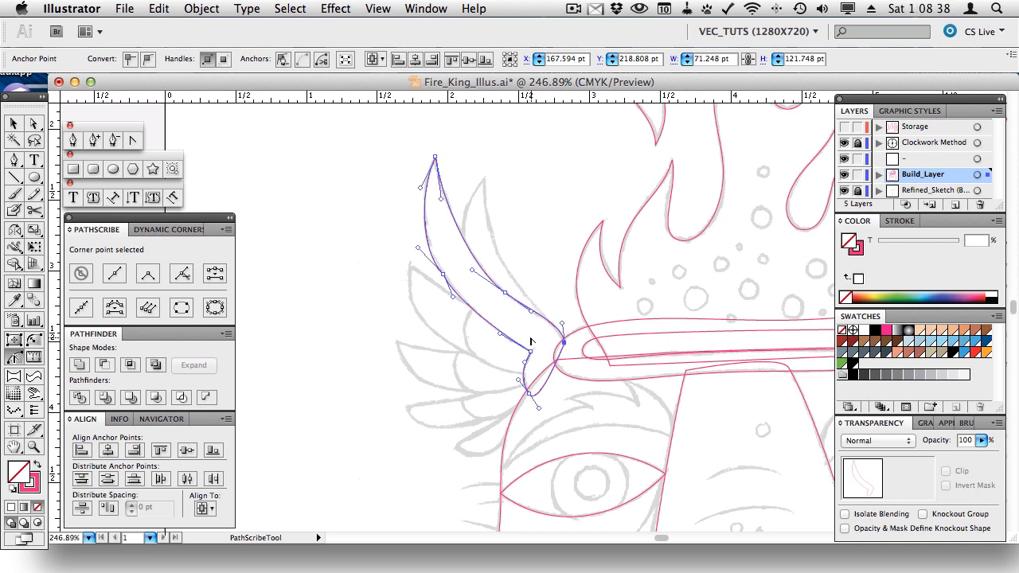
- Make two feather anchors smooth, move them onto the pink headband curve, and refine the upper curves
key("a")
left_click_drag(517, 233, 383, 320)
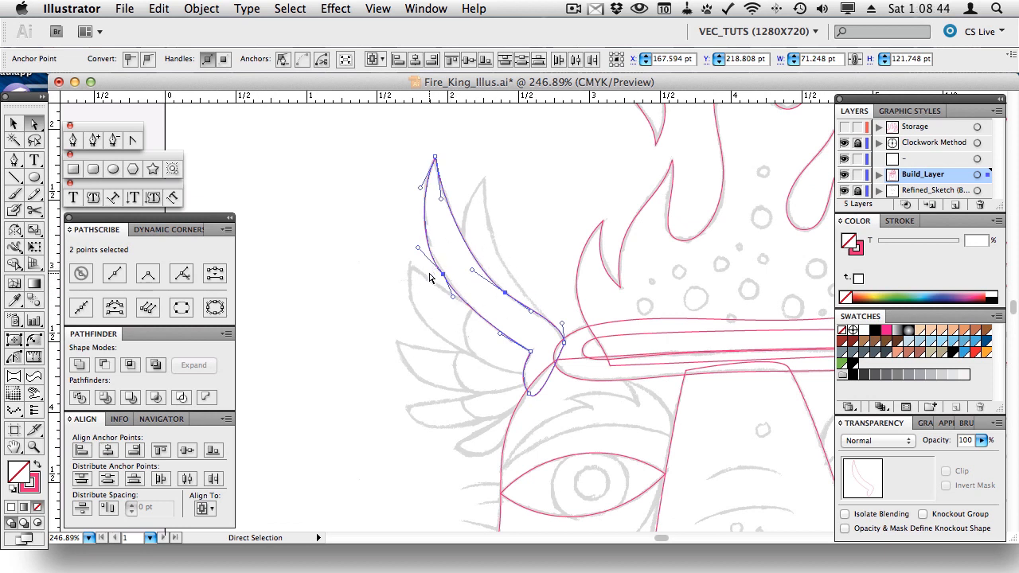
left_click(146, 61)
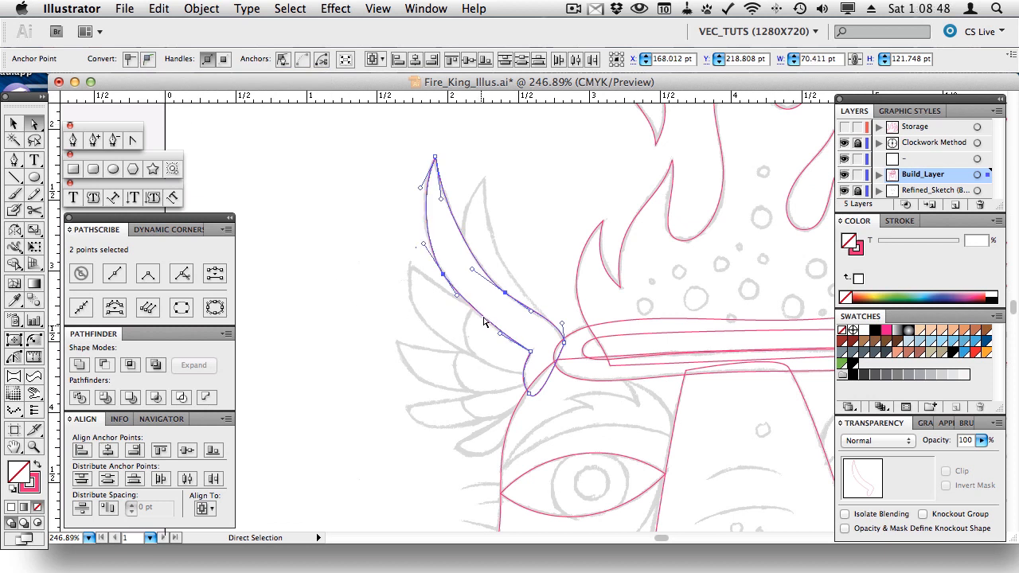
left_click_drag(458, 300, 467, 311)
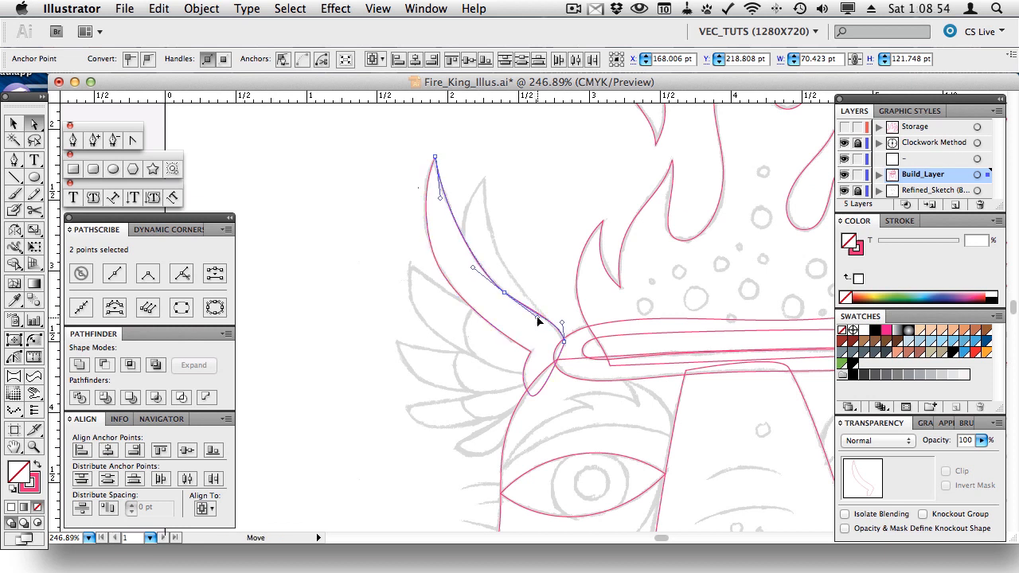
left_click_drag(472, 271, 468, 264)
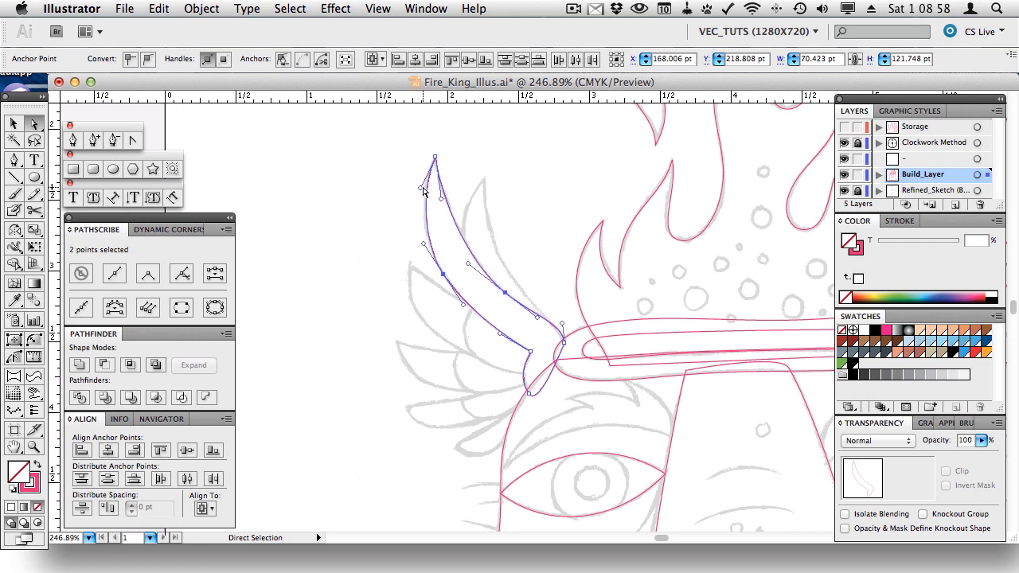
left_click_drag(420, 188, 417, 189)
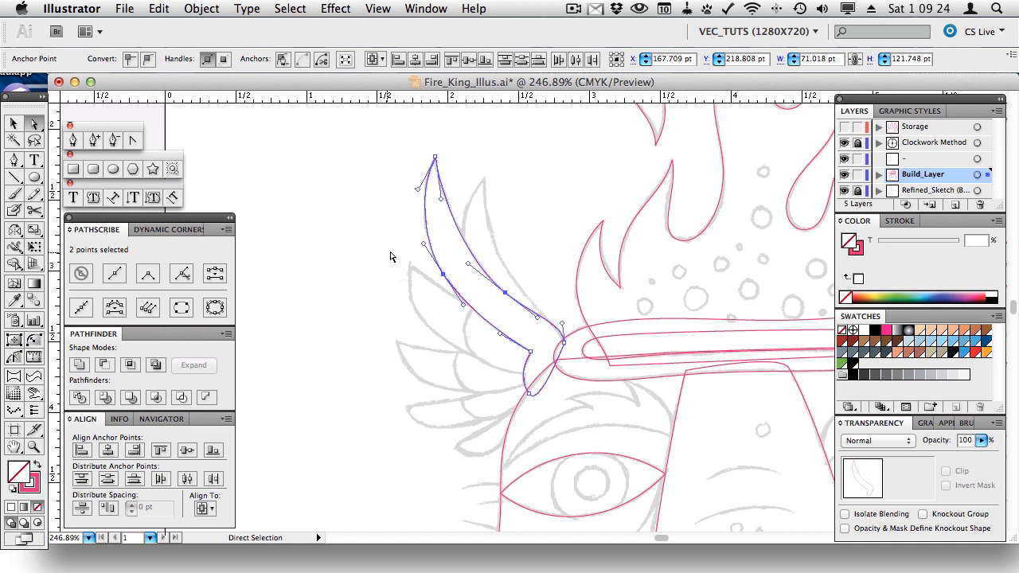
left_click_drag(455, 264, 424, 290)
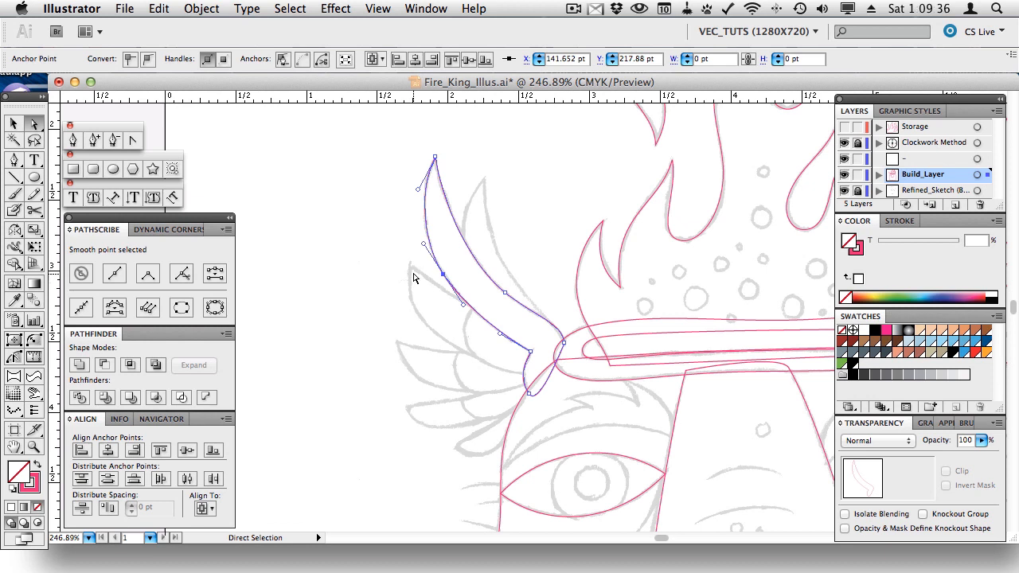
- Delete an anchor from the feather with the Delete Anchor Point tool and paste a wing copy in place
left_click(114, 141)
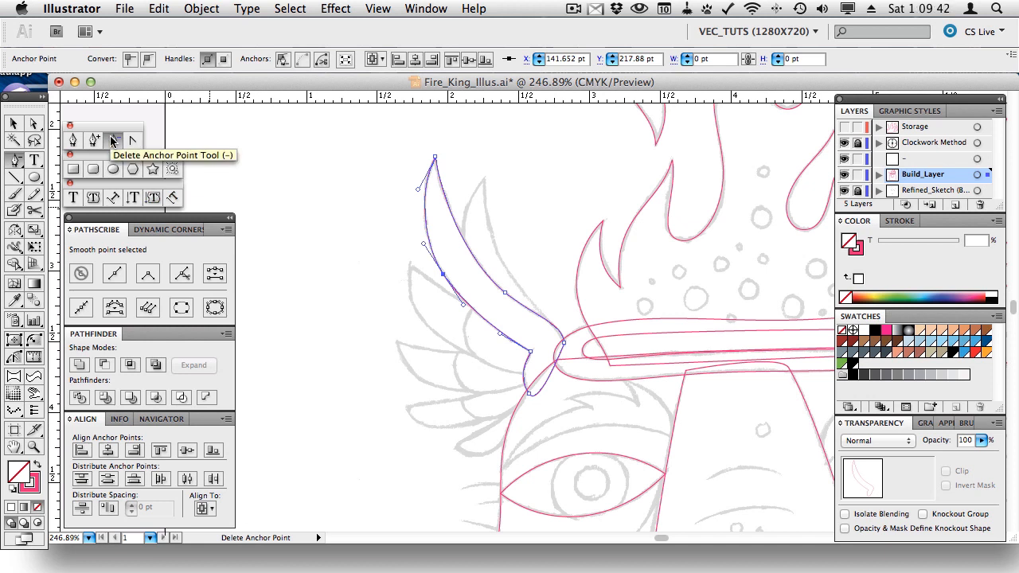
left_click(442, 277)
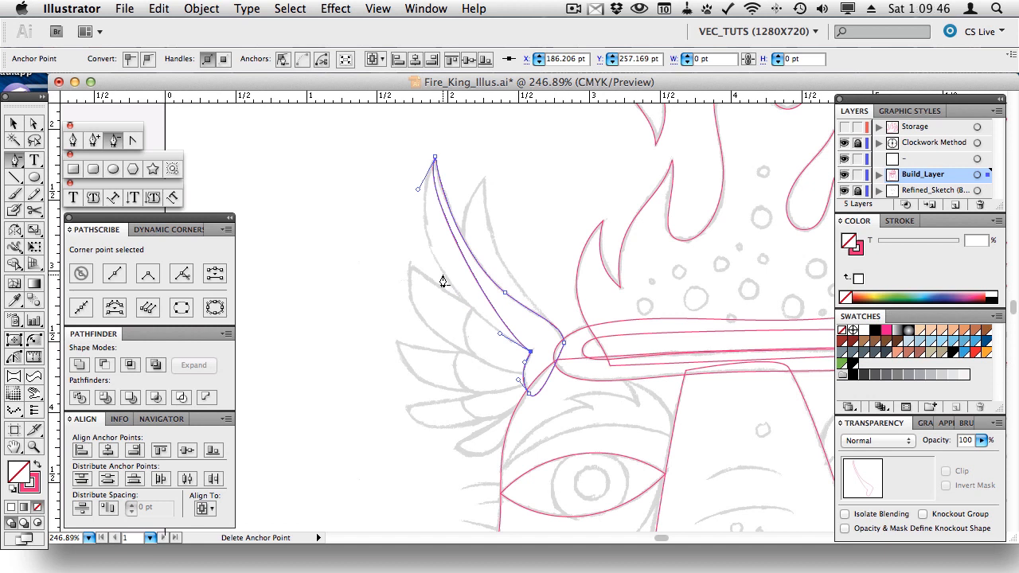
key("super")
key("super+f")
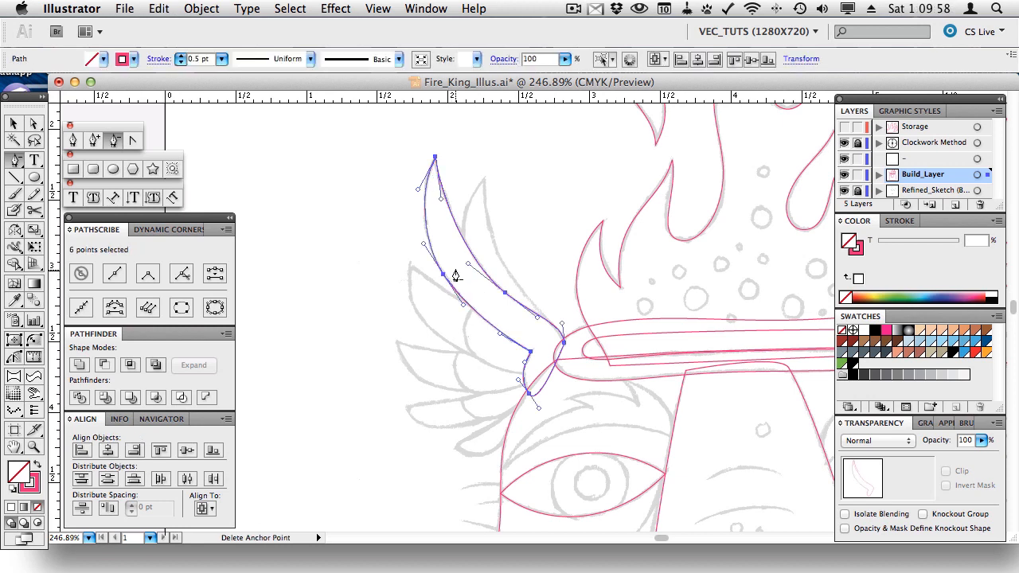
- Remove the feather's lower-edge anchor with Smart remove point, keeping the curve's shape
key("a")
left_click(442, 275)
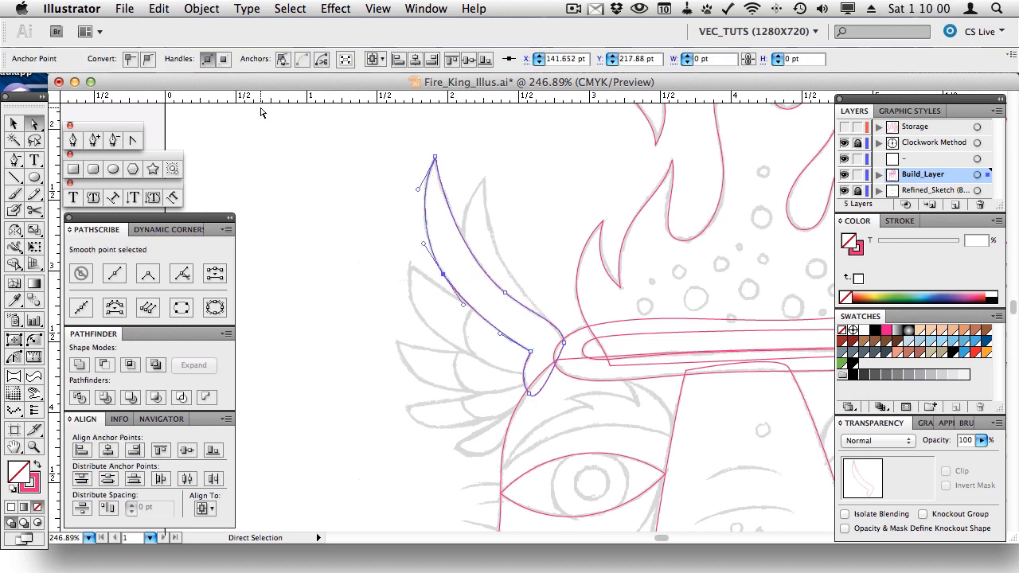
left_click(281, 60)
key("super+z")
left_click(455, 265)
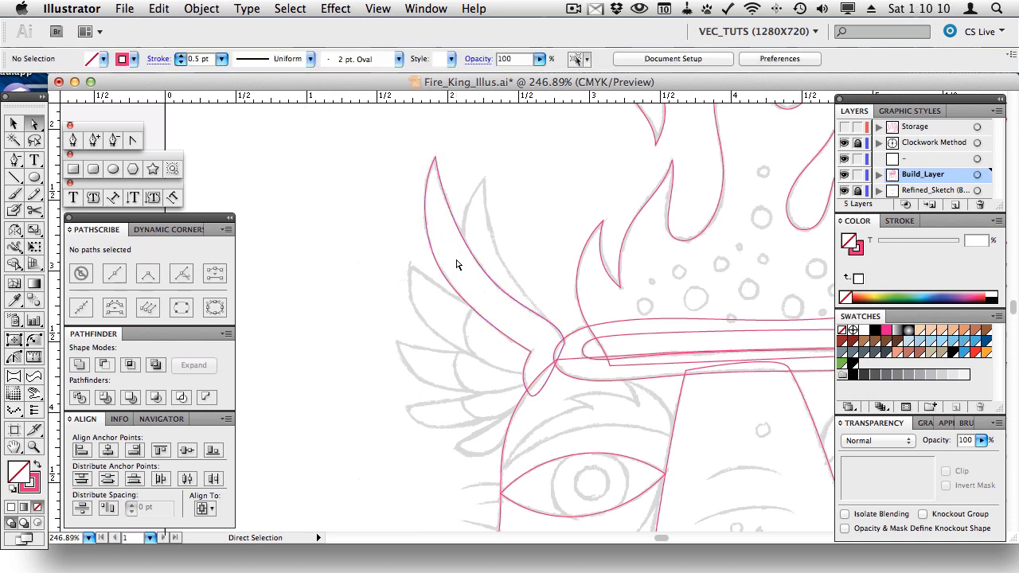
left_click_drag(454, 260, 416, 290)
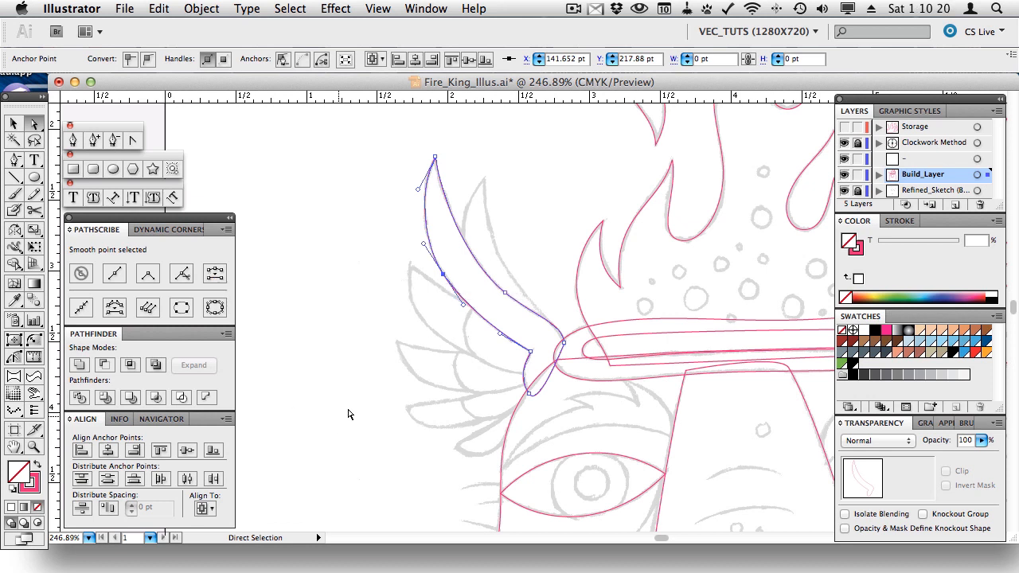
left_click(214, 274)
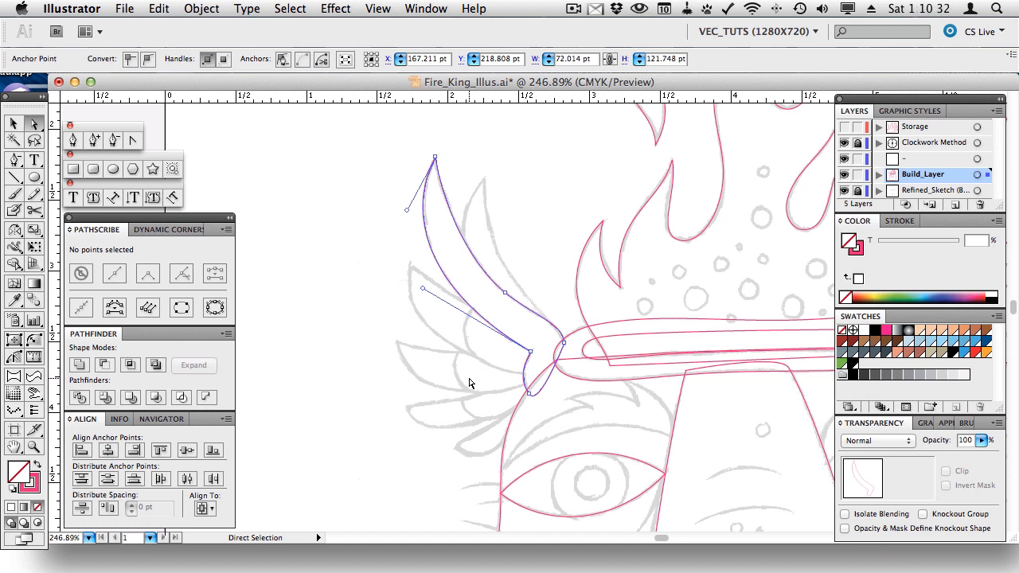
left_click(74, 169)
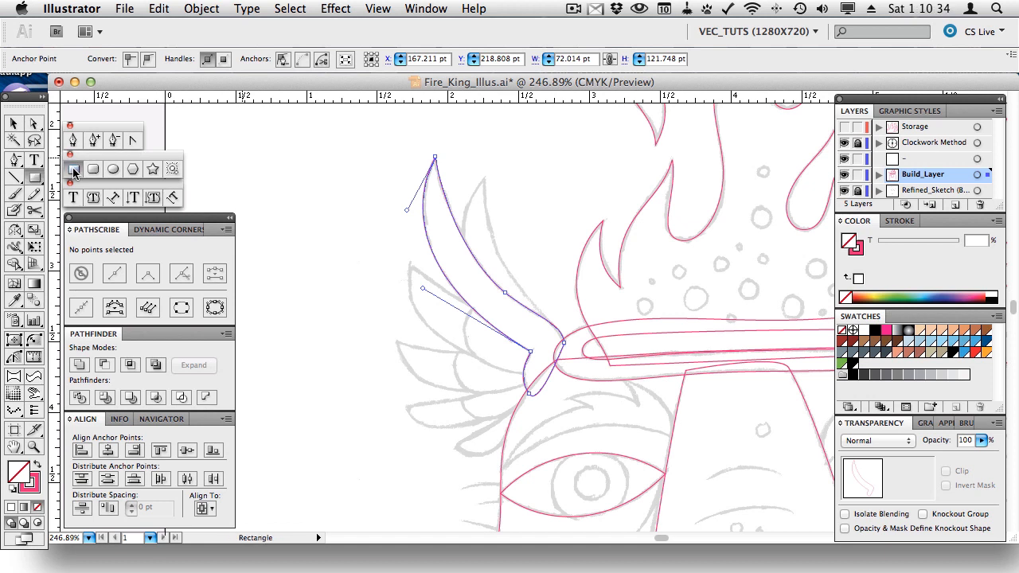
left_click_drag(263, 193, 364, 304)
key("space")
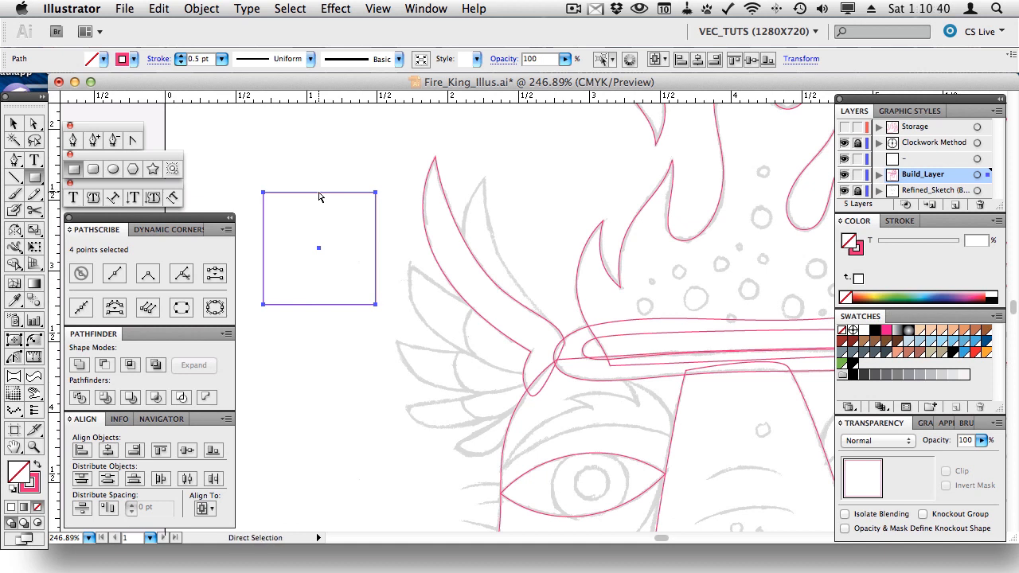
key("v")
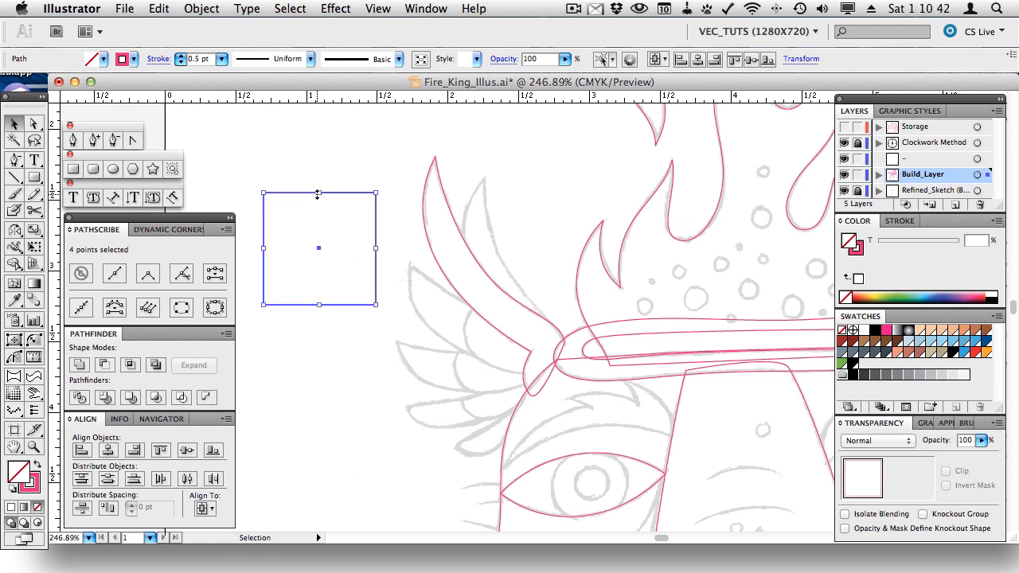
left_click_drag(310, 193, 327, 217)
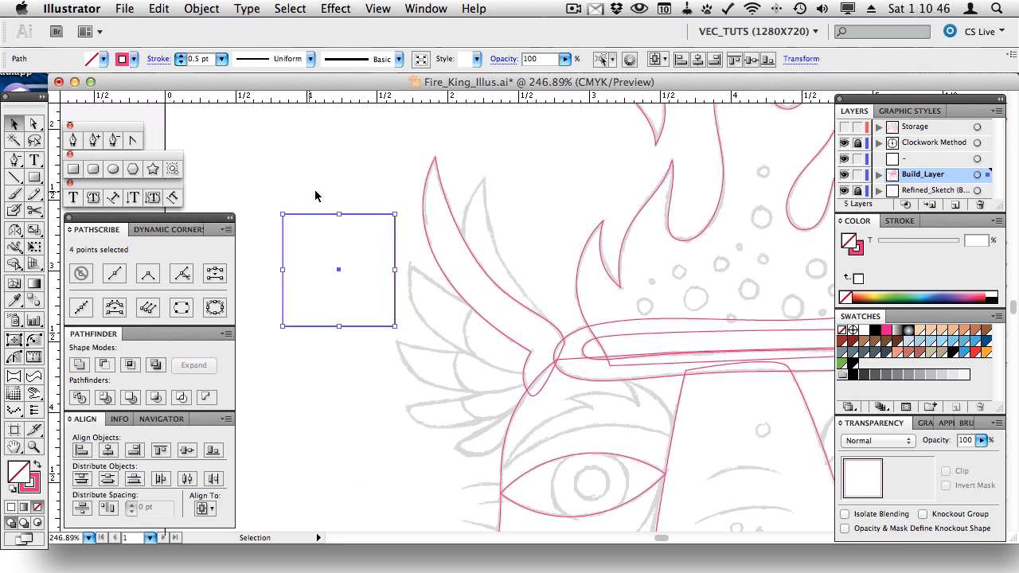
key("a")
left_click_drag(268, 200, 295, 221)
left_click_drag(273, 316, 305, 343)
left_click_drag(381, 310, 404, 343)
left_click_drag(380, 196, 378, 226)
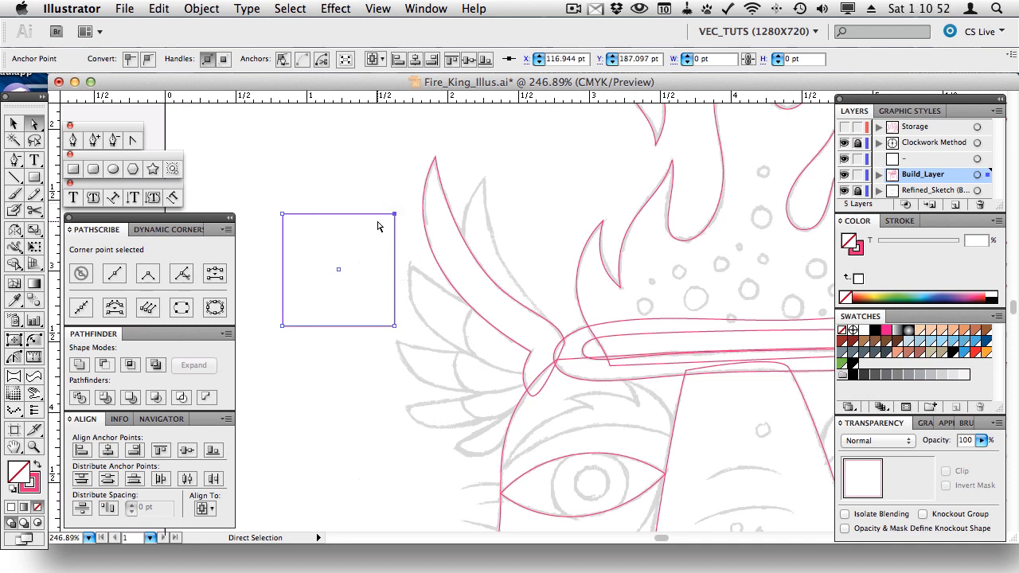
left_click(216, 277)
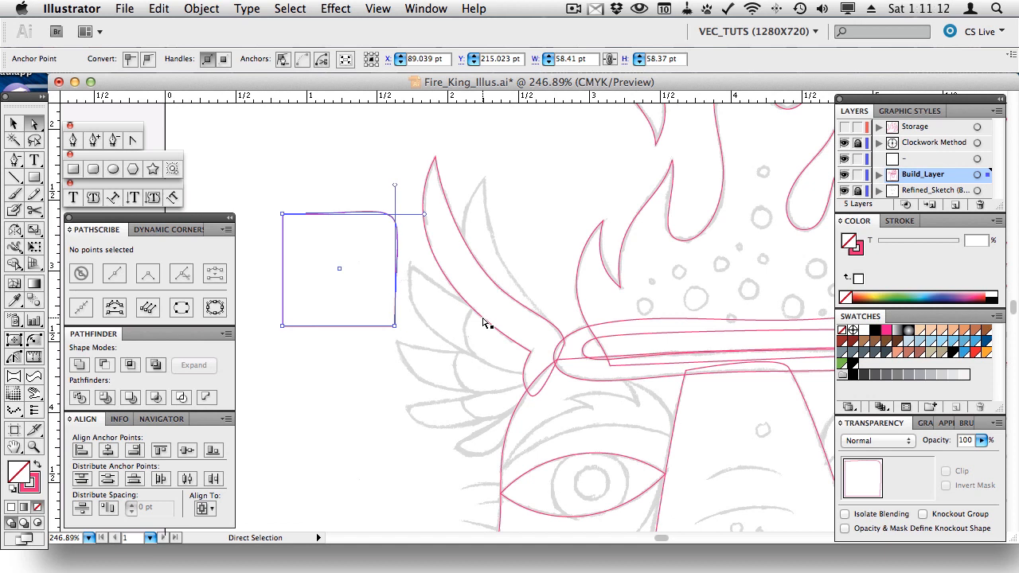
key("BackSpace")
key("BackSpace")
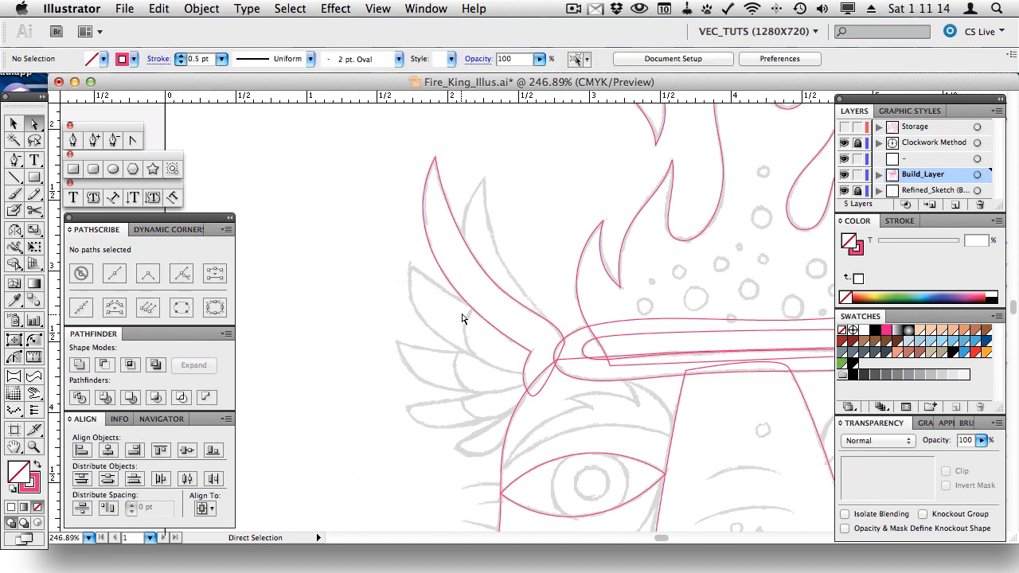
left_click(94, 140)
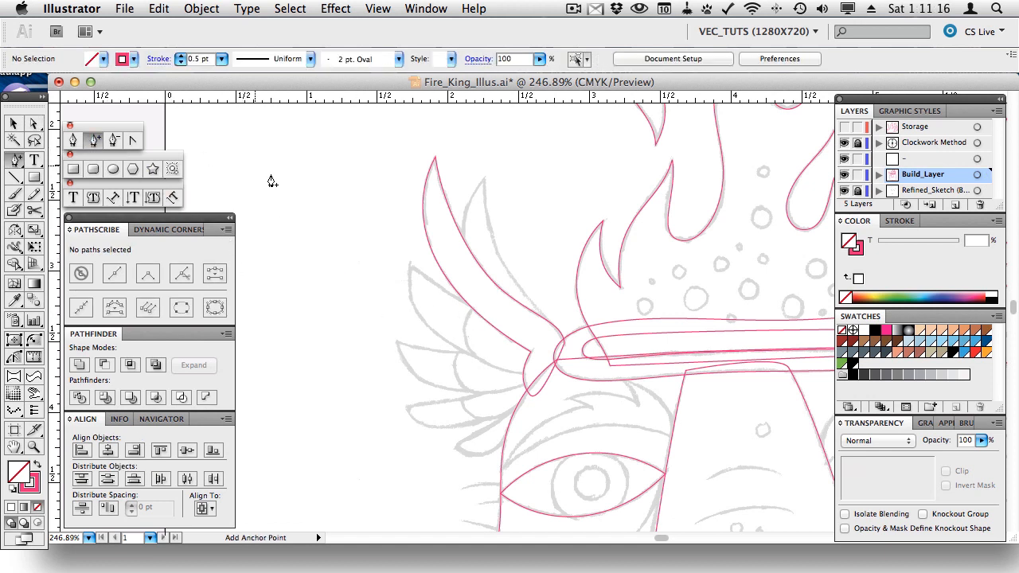
left_click(310, 200)
left_click(626, 221)
left_click(74, 140)
left_click_drag(341, 197, 324, 211)
left_click_drag(297, 276, 299, 315)
left_click_drag(342, 348, 357, 384)
left_click_drag(339, 436, 288, 489)
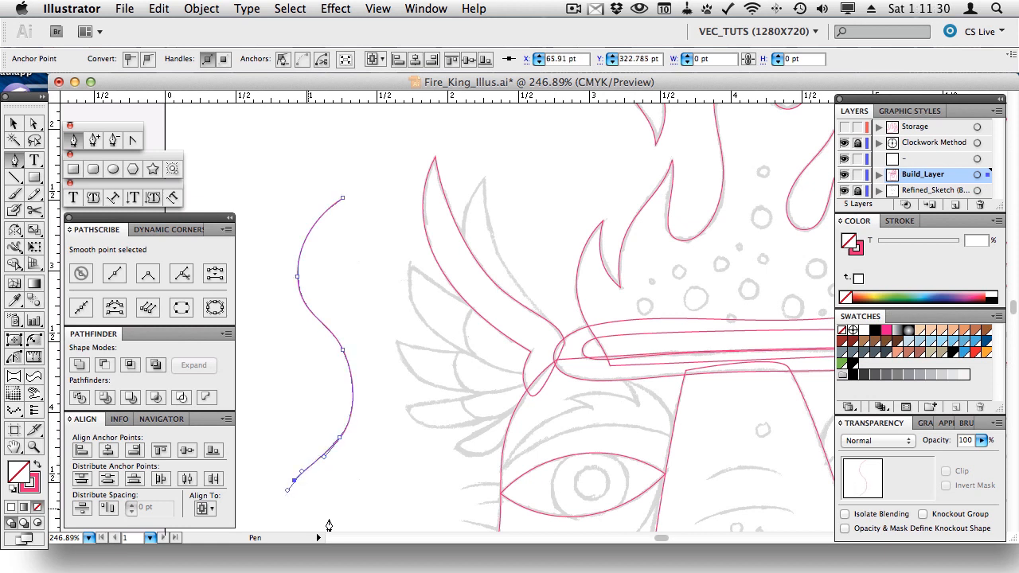
left_click_drag(343, 519, 405, 510)
left_click_drag(415, 394, 412, 345)
left_click_drag(364, 287, 367, 240)
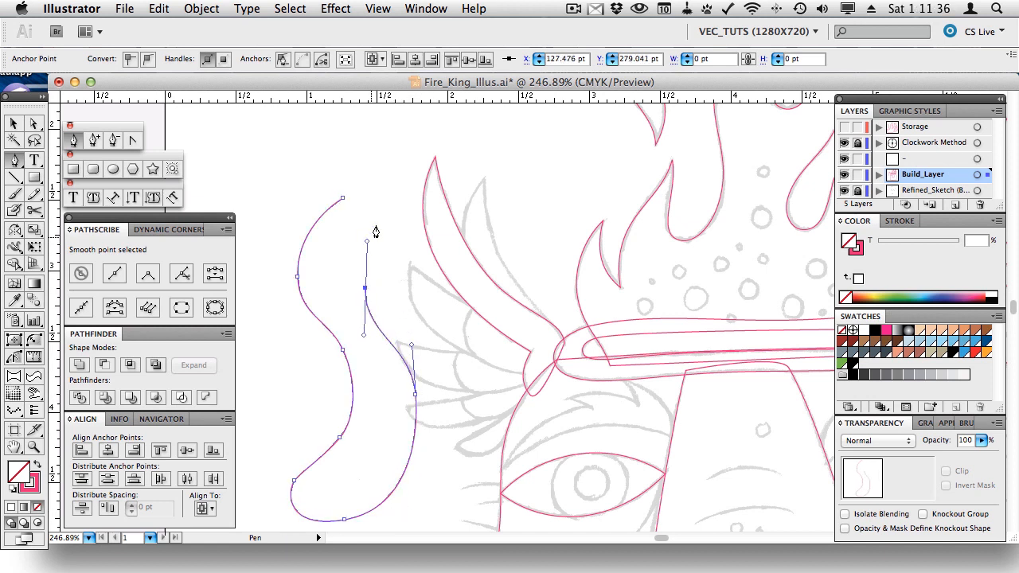
left_click_drag(343, 199, 318, 201)
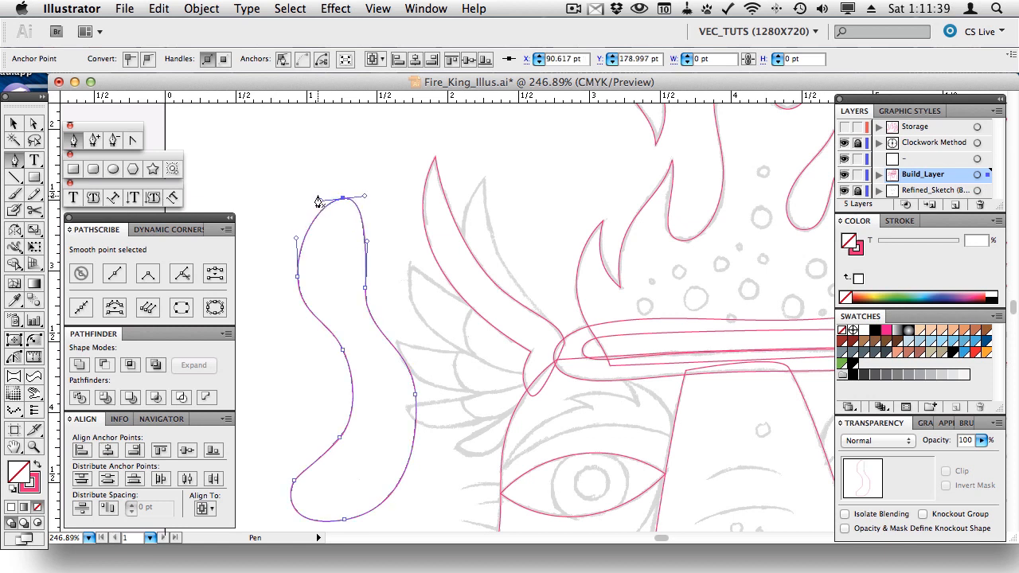
left_click(35, 124)
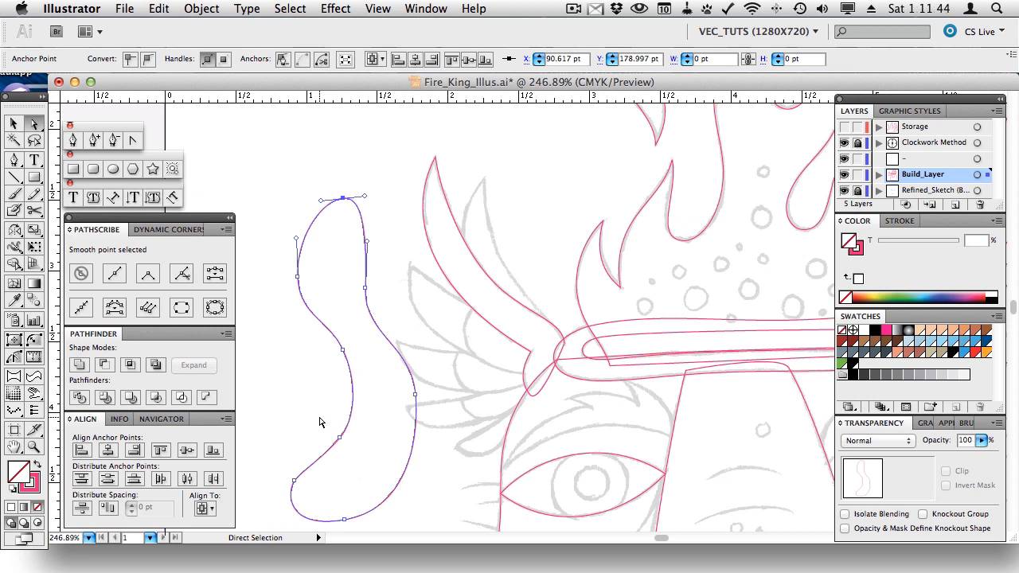
left_click_drag(321, 426, 360, 456)
left_click(213, 273)
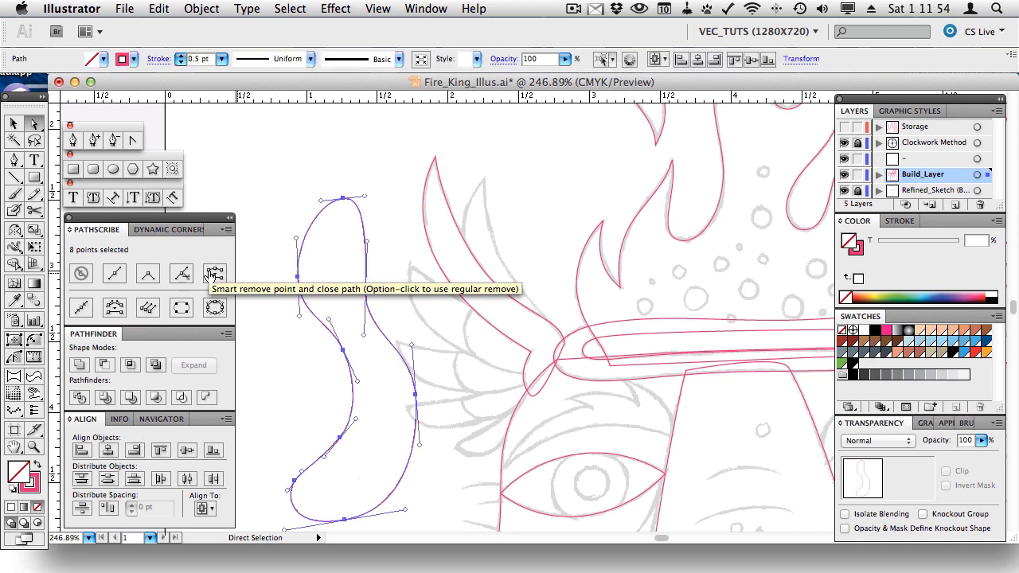
left_click(318, 439)
left_click_drag(312, 432, 374, 470)
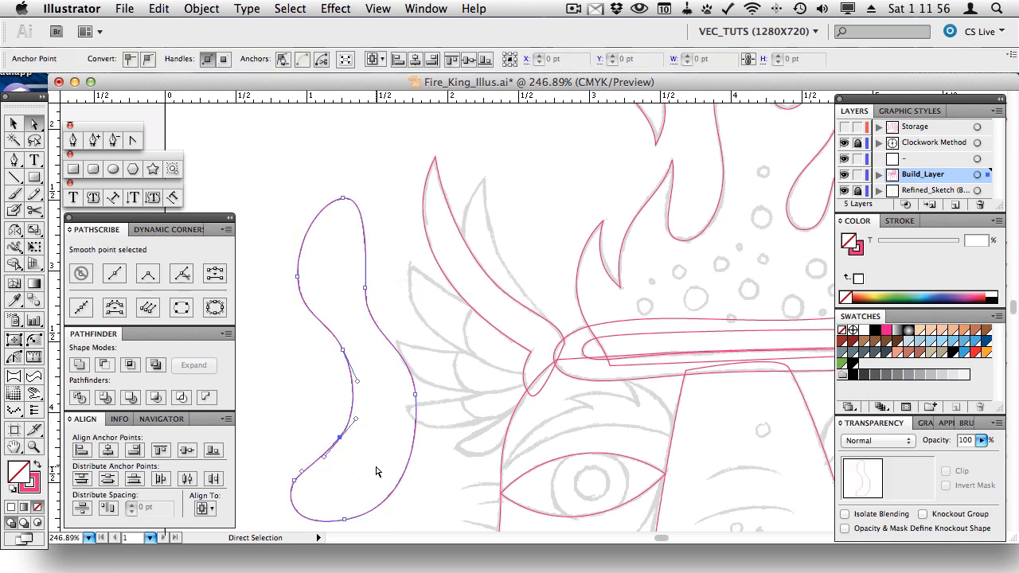
left_click(284, 62)
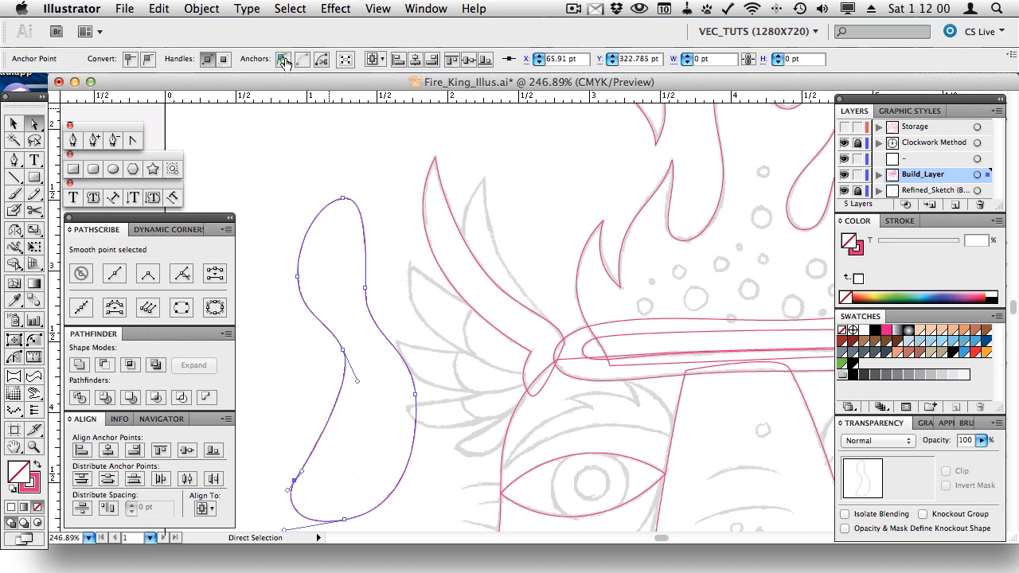
left_click(326, 424)
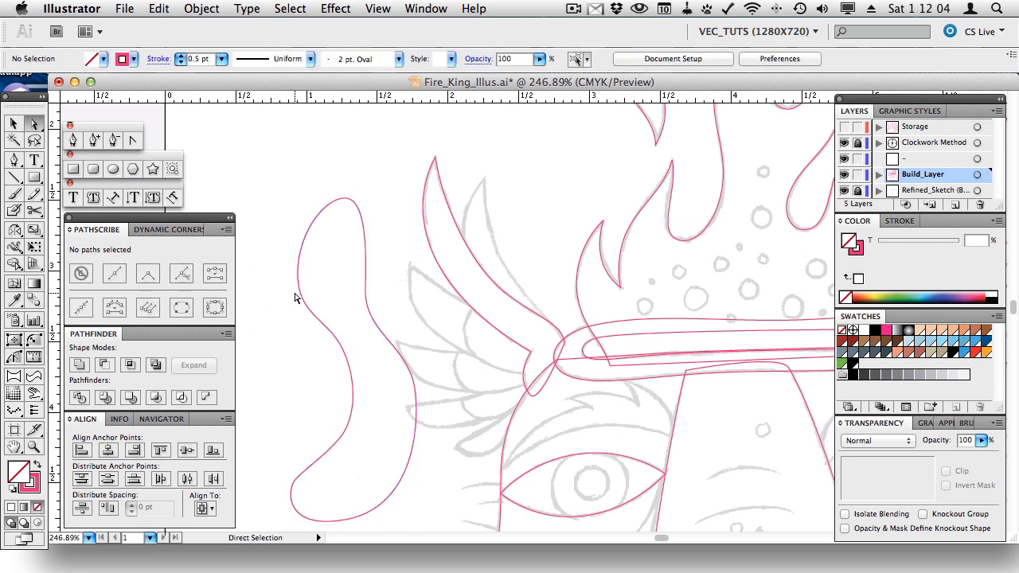
key("v")
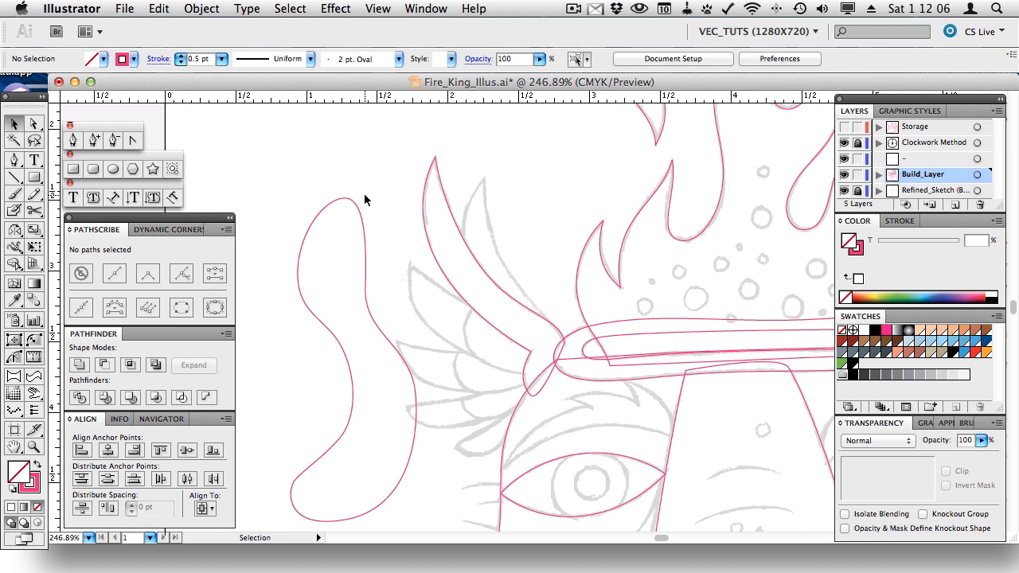
left_click(344, 199)
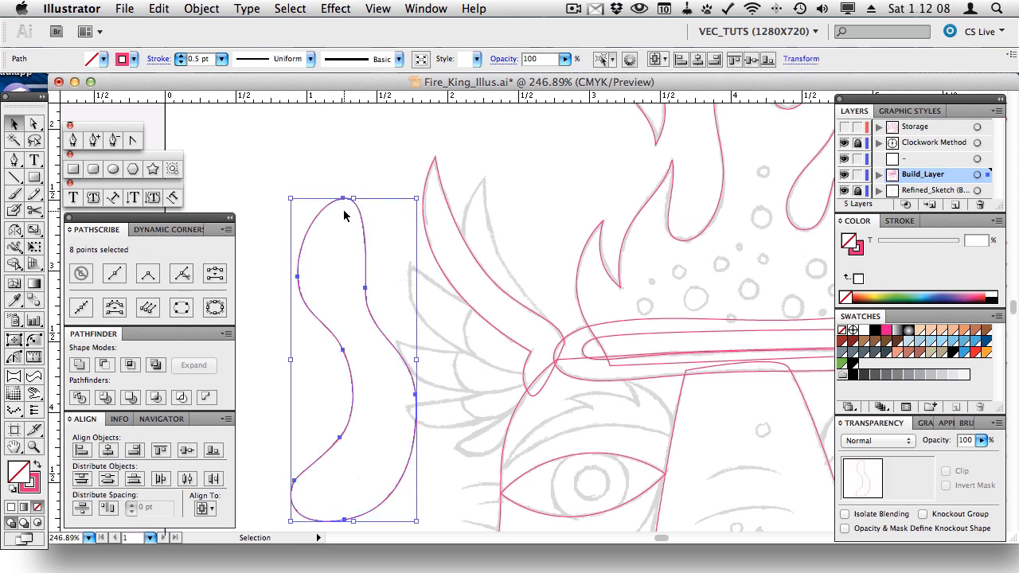
key("Delete")
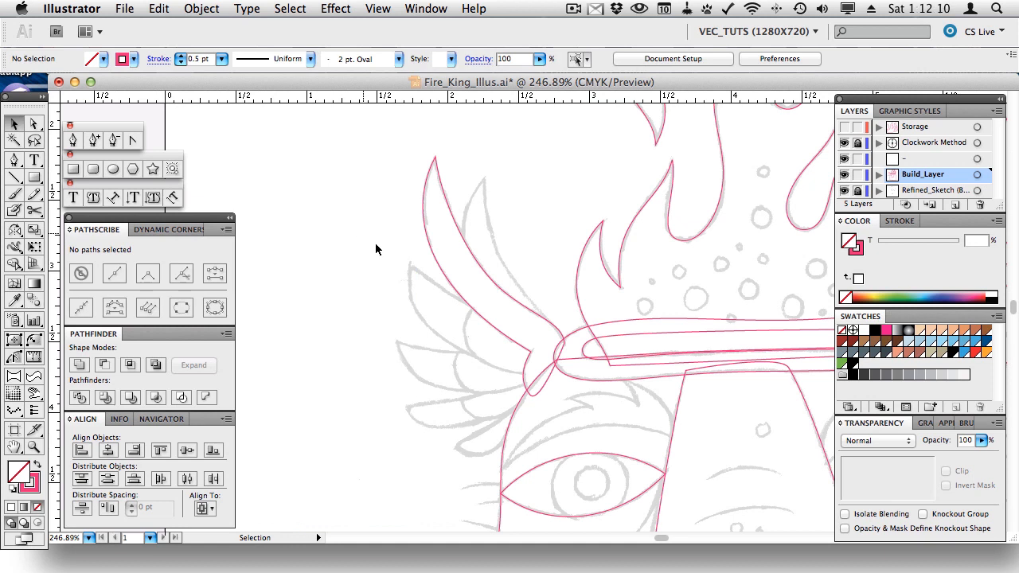
- Nudge the top feather's tip curve slightly to the right
key("a")
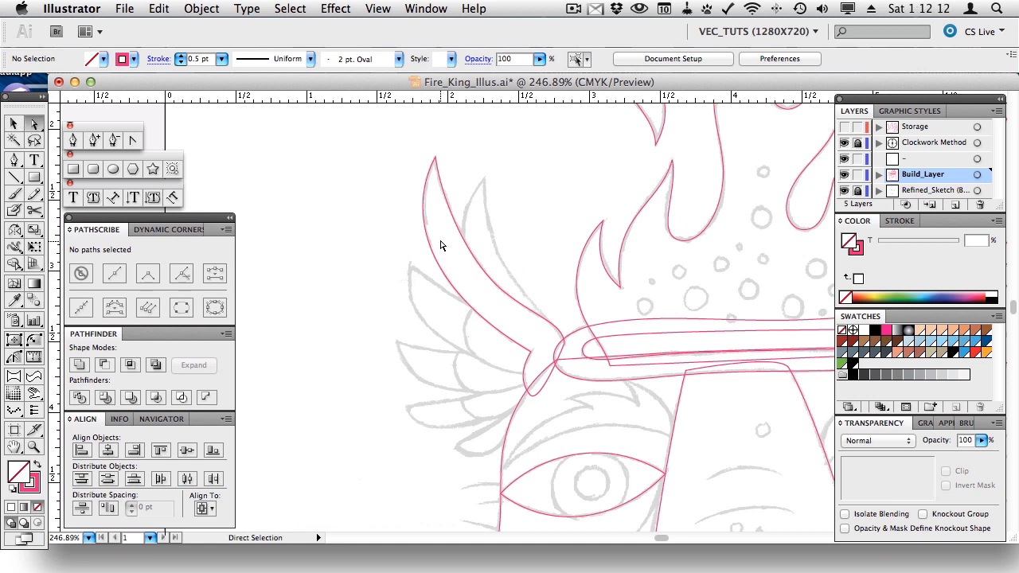
left_click(424, 231)
left_click_drag(406, 211, 409, 209)
left_click(368, 282)
- Draw a closed three-anchor feather from the wing joint out to a left tip
key("p")
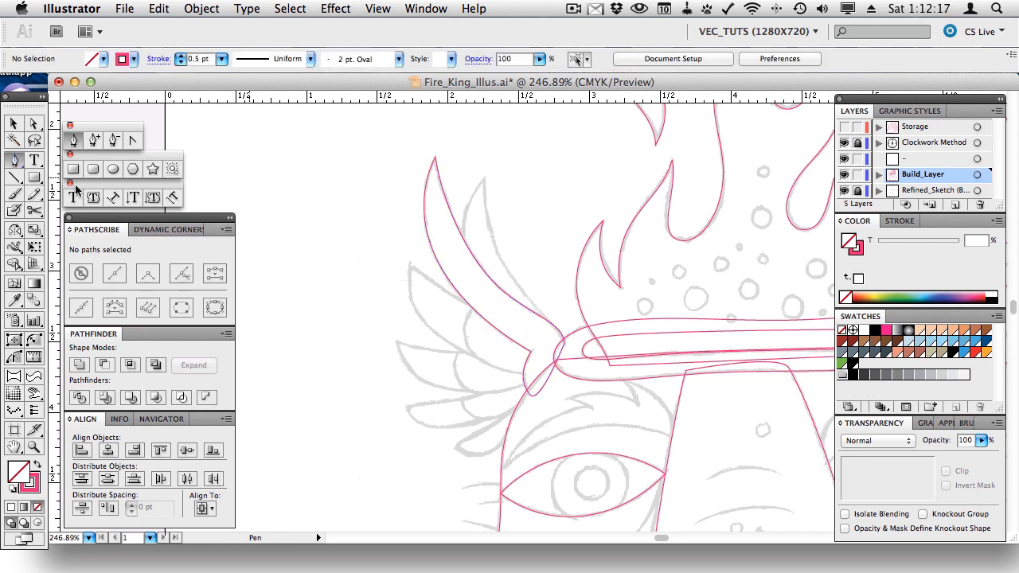
left_click(475, 308)
left_click(409, 264)
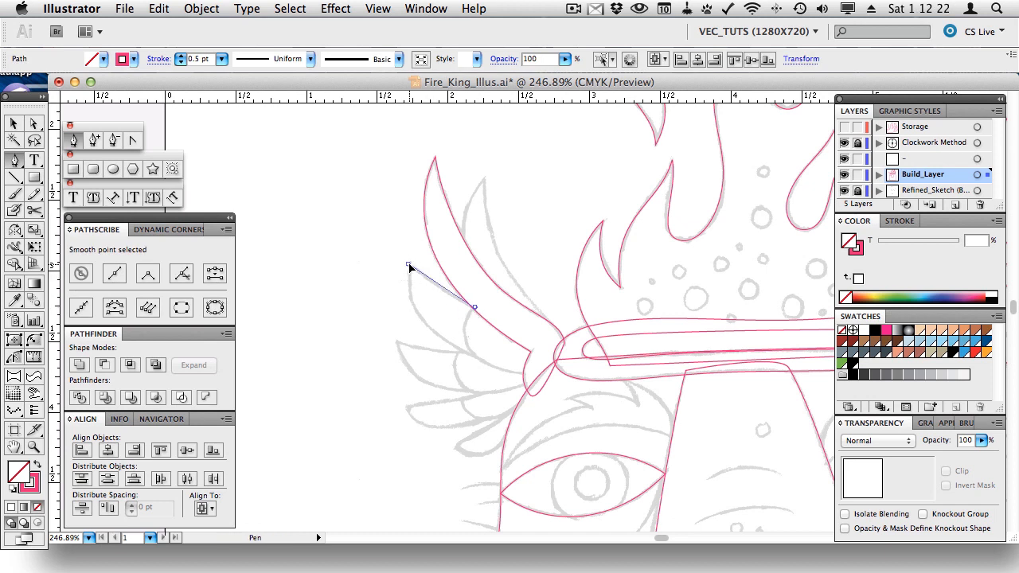
left_click_drag(526, 373, 540, 340)
left_click(475, 307)
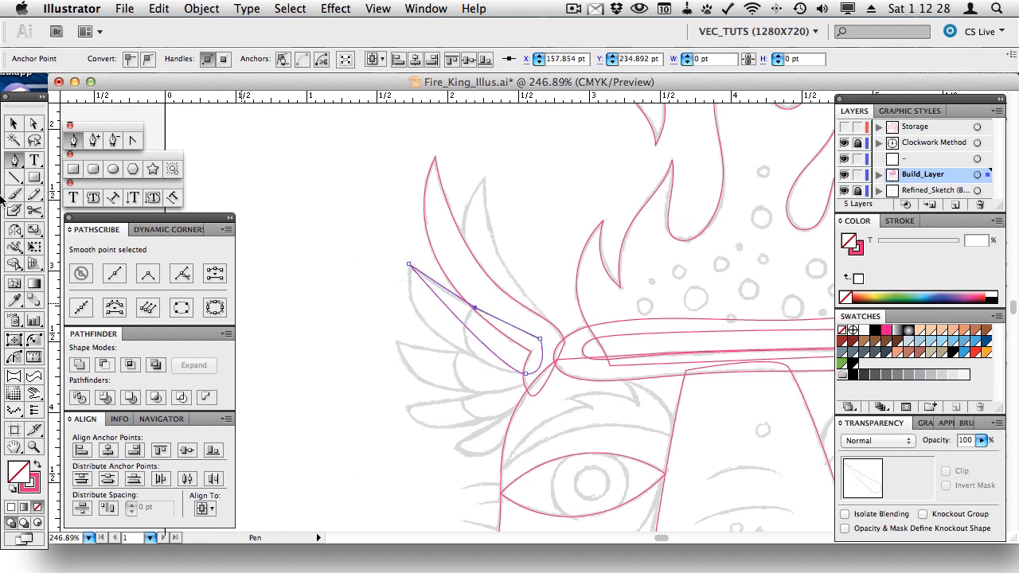
- Bend the new feather's lower and top edges into curves with PathScribe, then select it
left_click(13, 356)
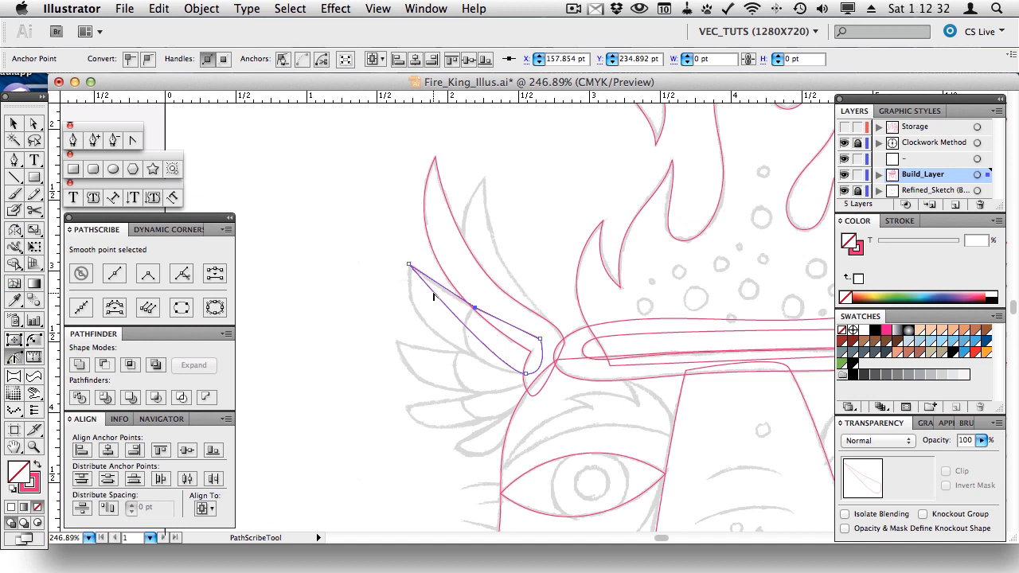
left_click_drag(434, 296, 355, 315)
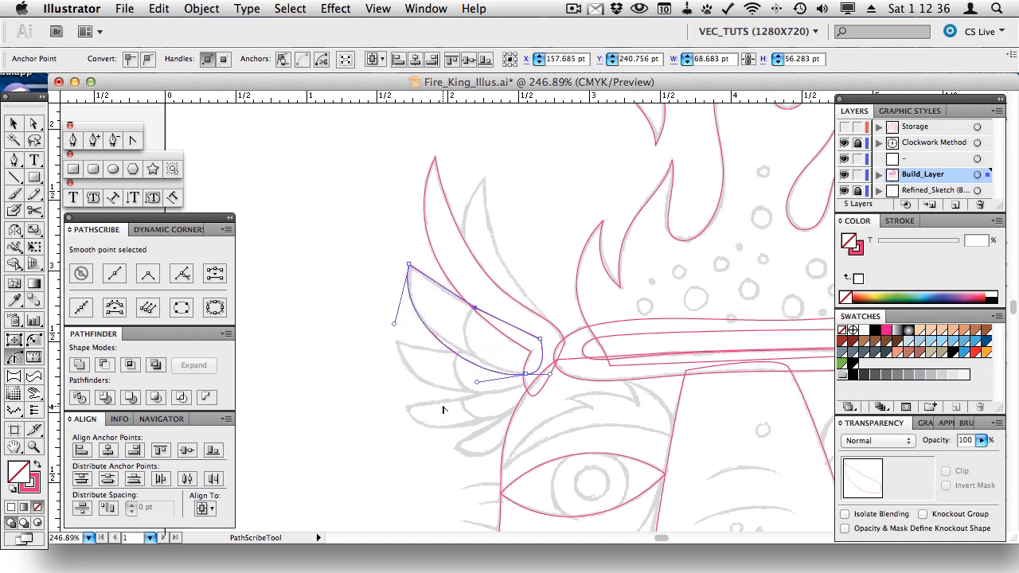
left_click_drag(476, 382, 480, 370)
left_click(439, 289)
left_click_drag(432, 288, 432, 289)
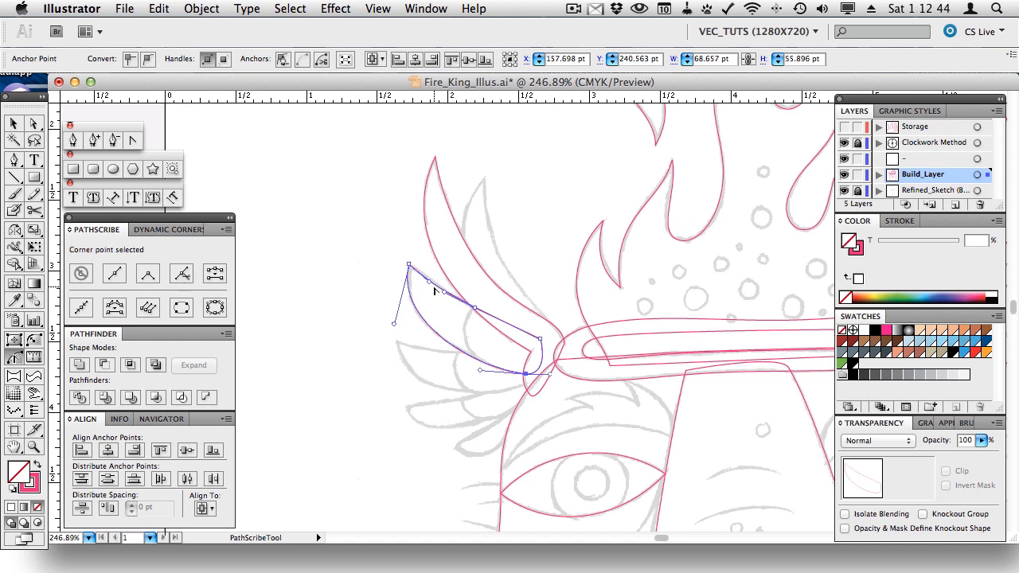
key("v")
left_click(426, 290)
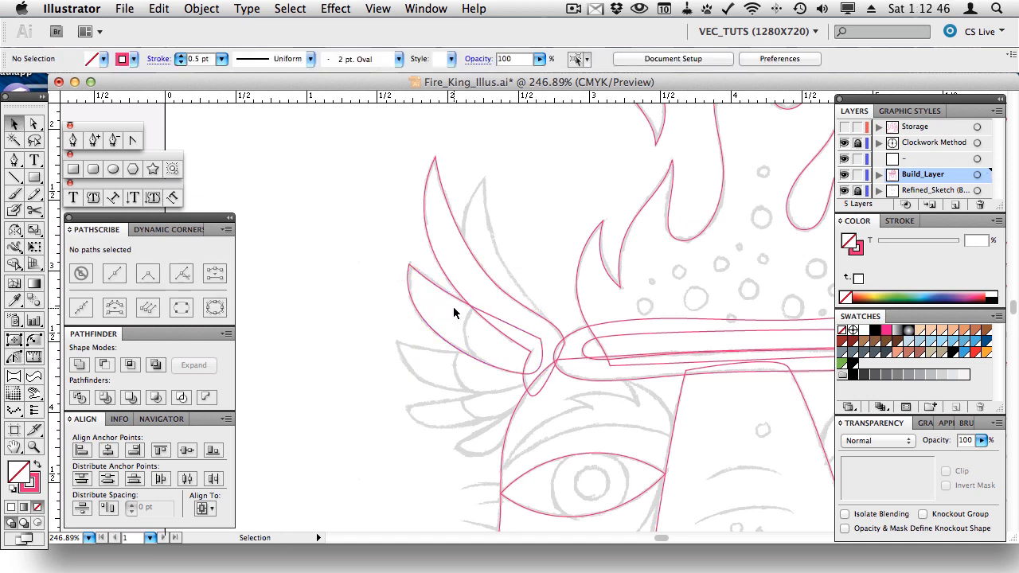
left_click(436, 283)
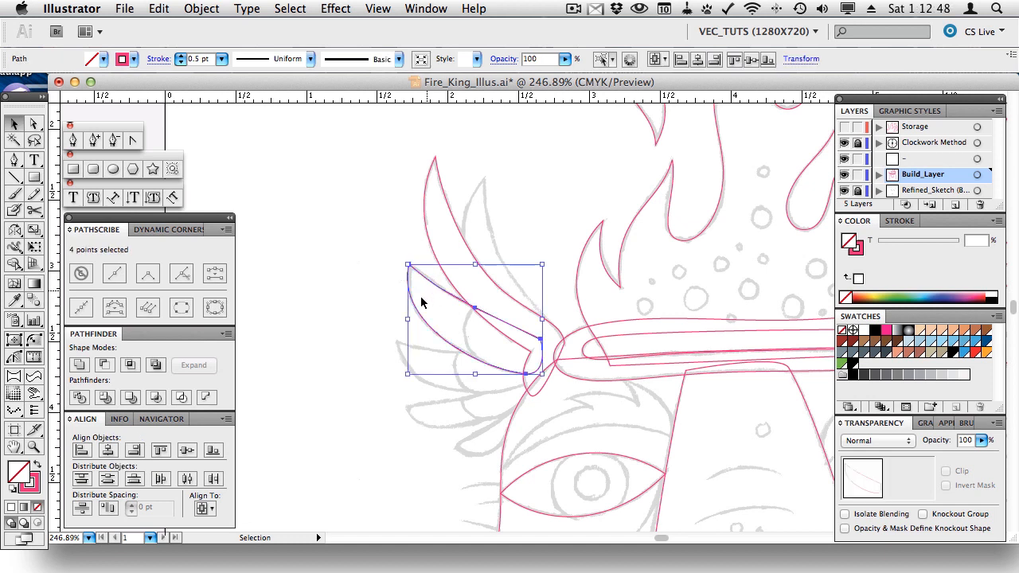
- Select the upper and left feathers together and apply Pathfinder Minus Front to trim the overlap
left_click(447, 281, "shift")
left_click(447, 280)
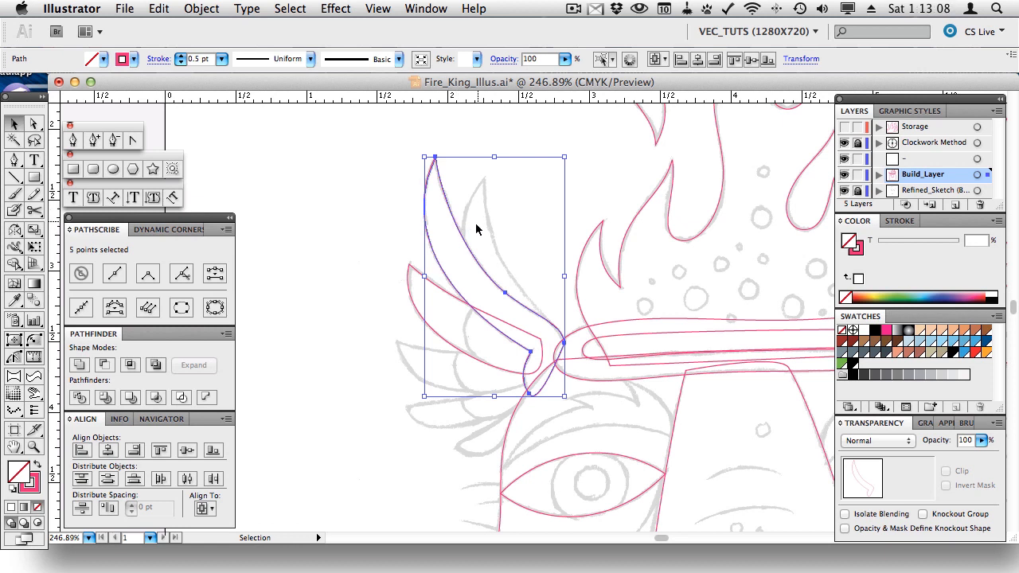
left_click_drag(462, 233, 480, 227)
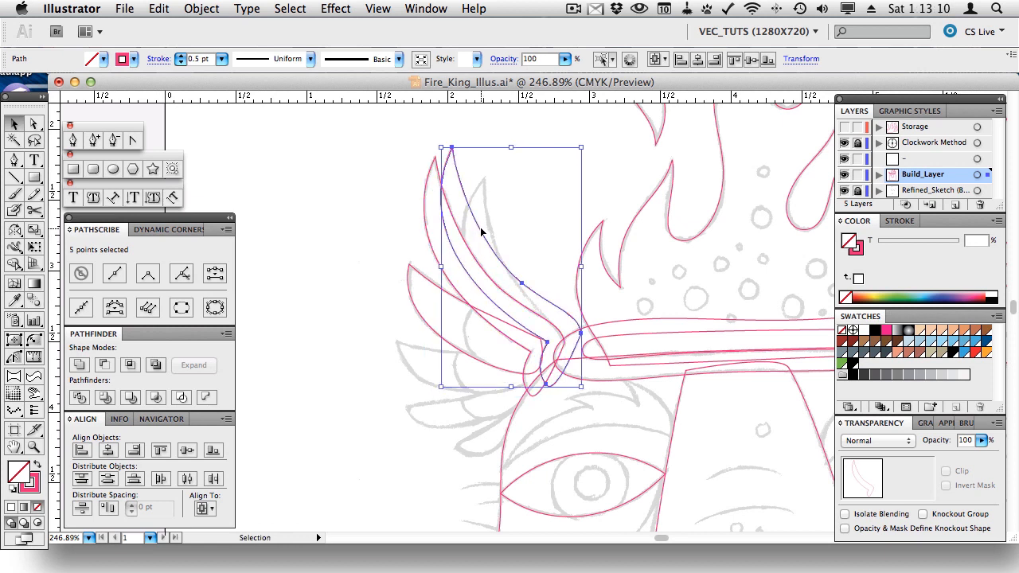
key("super+z")
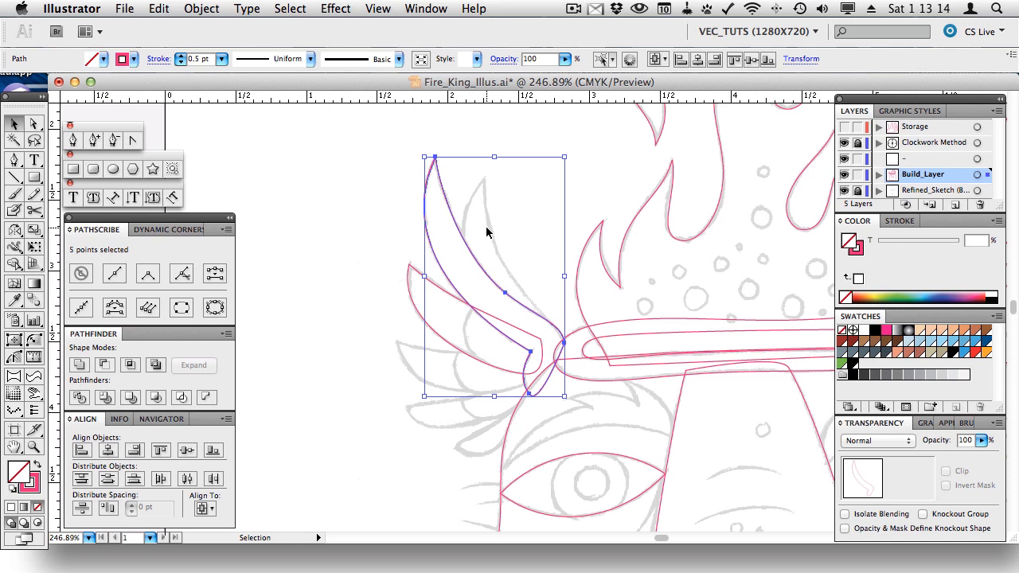
left_click(157, 8)
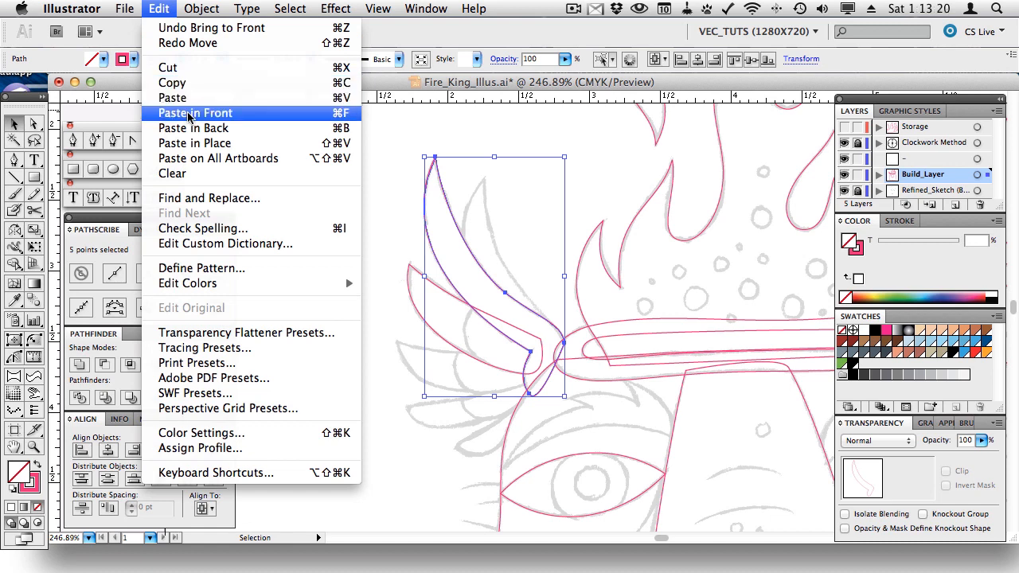
left_click(422, 134)
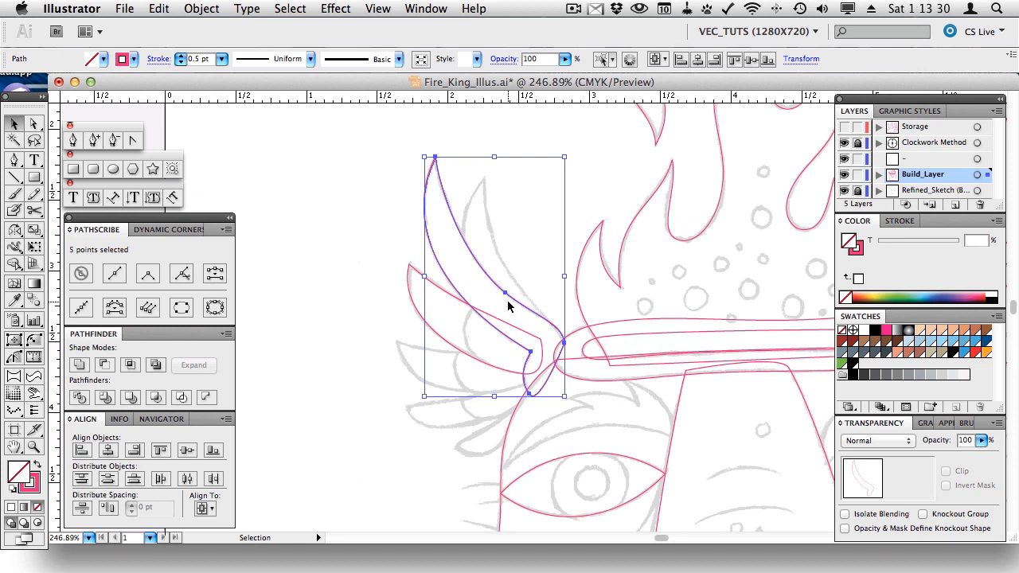
left_click(434, 285, "shift")
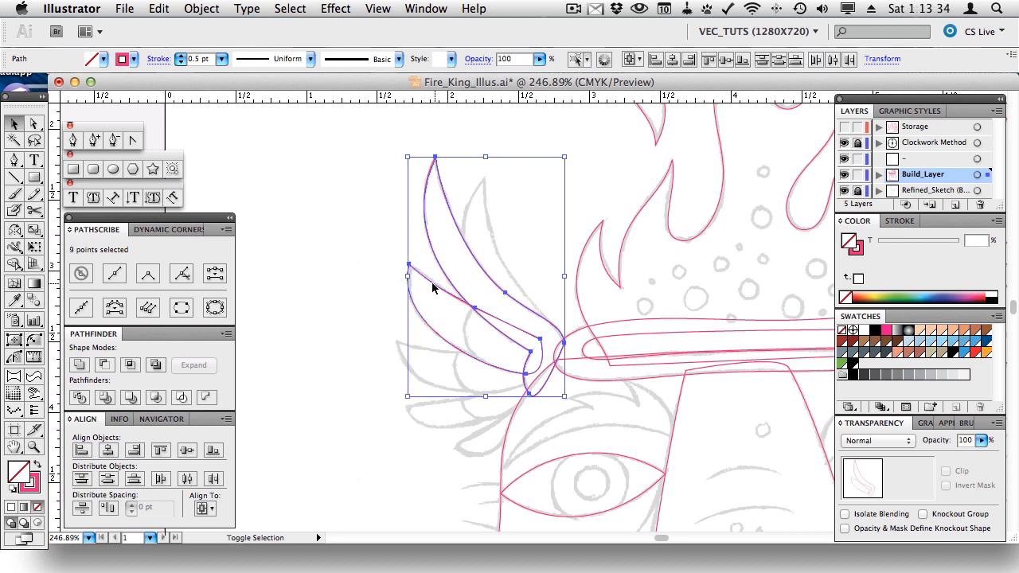
left_click(105, 366)
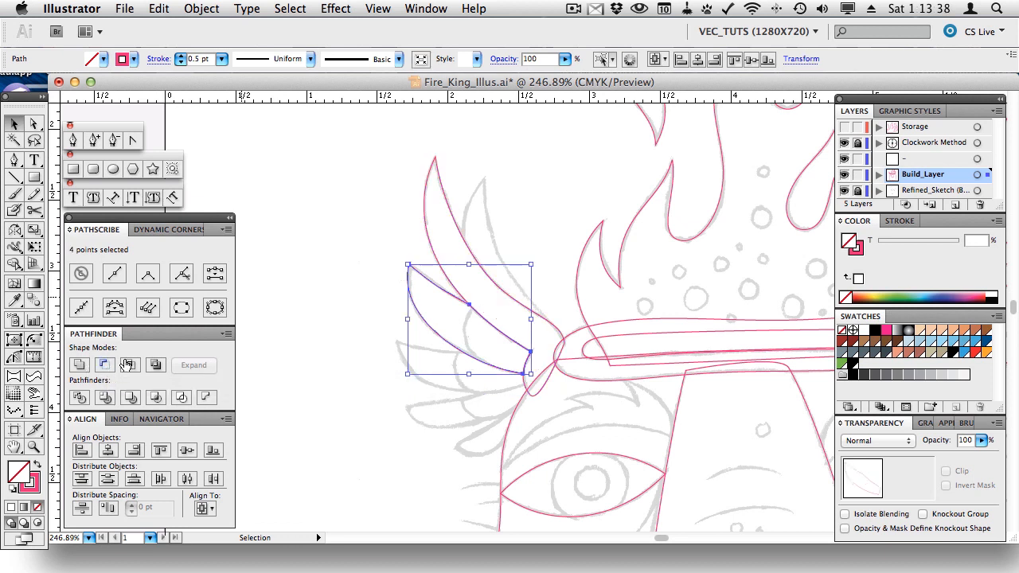
left_click(331, 255)
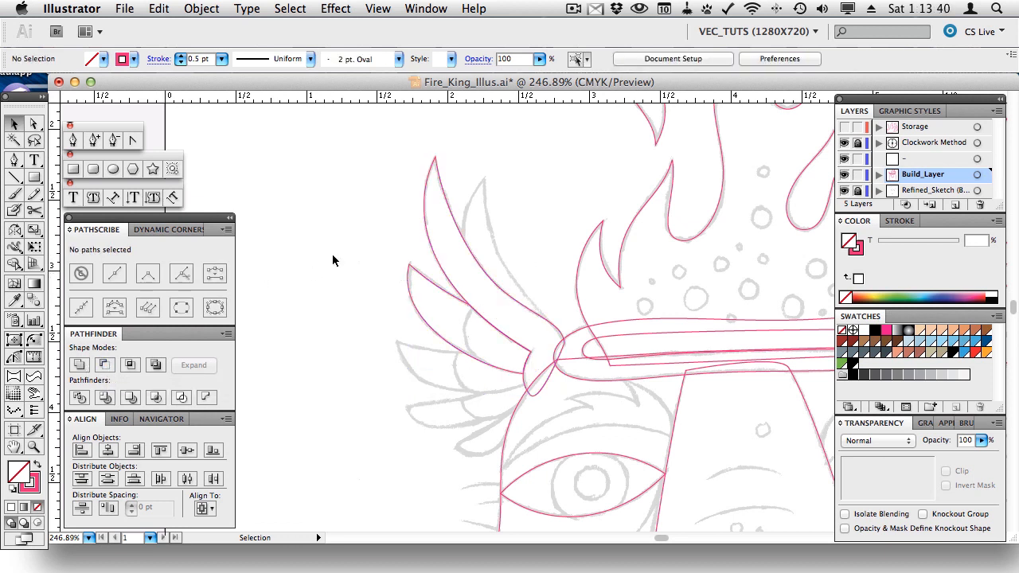
- Draw a closed three-anchor feather from the wing's base to a tip on the left
left_click(73, 141)
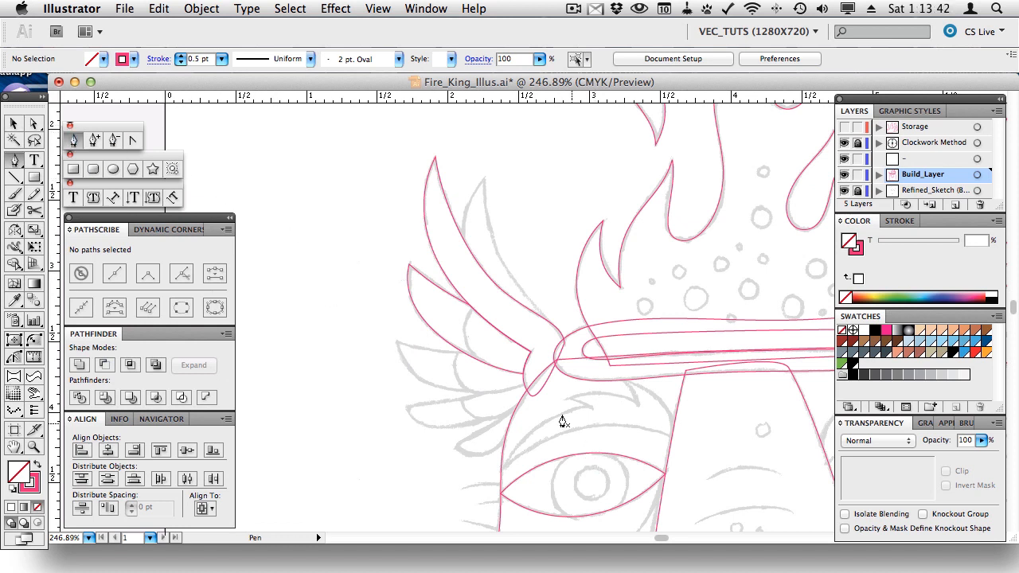
left_click(472, 355)
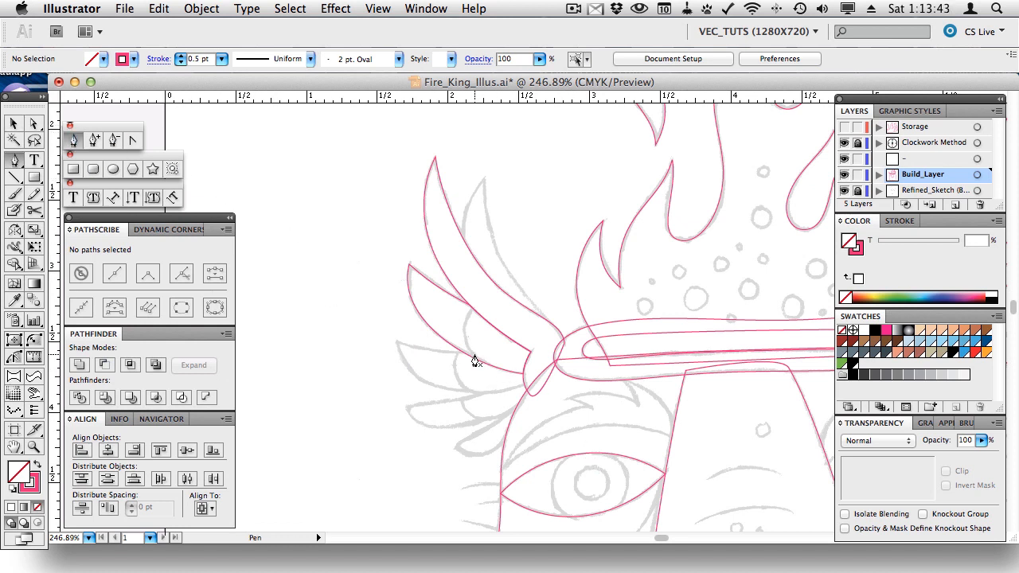
left_click(394, 343)
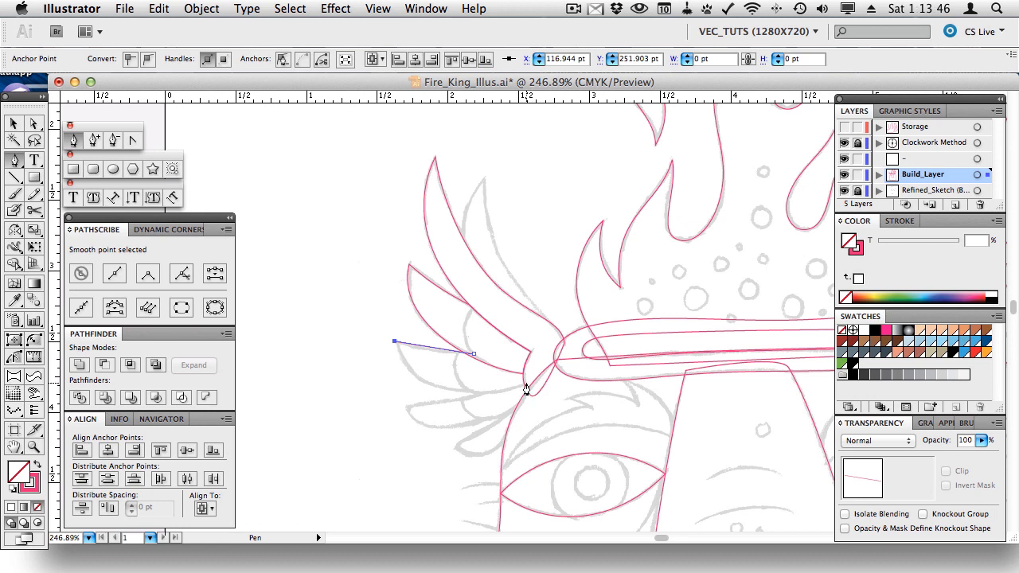
mouse_move(525, 384)
left_mouse_down()
mouse_move(536, 382)
mouse_move(530, 371)
left_mouse_up()
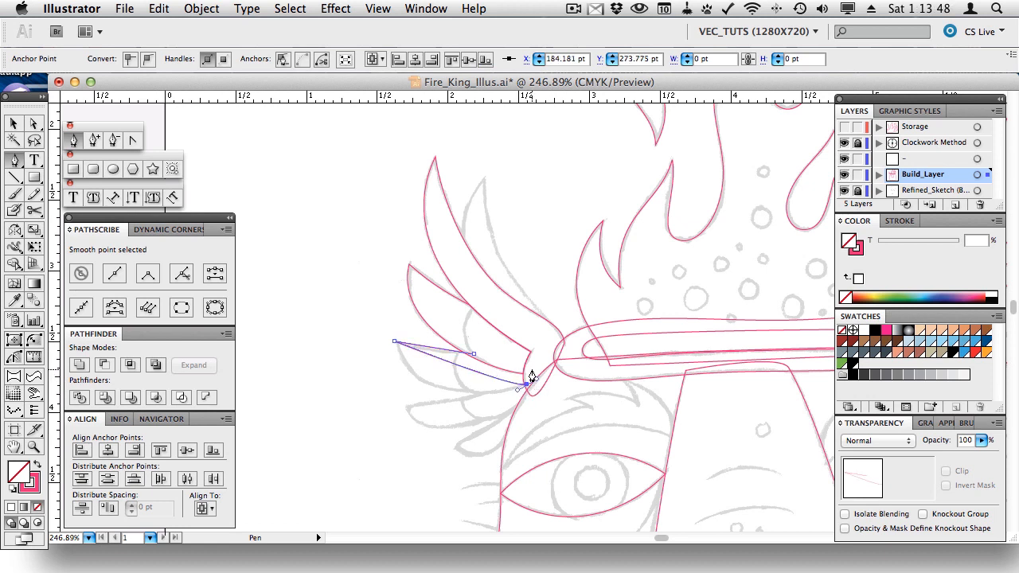
left_click(474, 355)
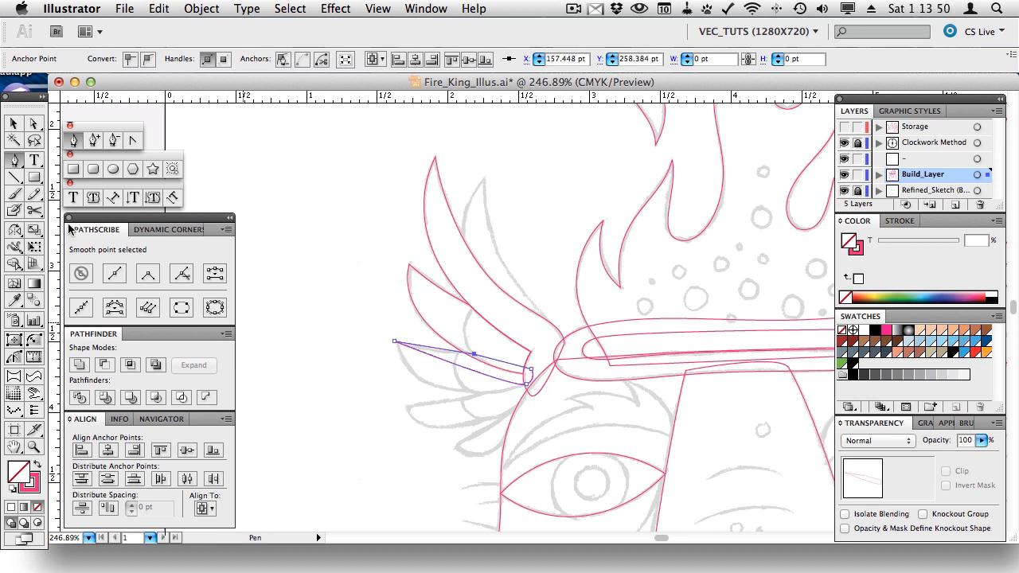
- Curve the third feather's lower and top edges with PathScribe, then deselect it
left_click(14, 356)
left_click_drag(427, 356, 366, 408)
left_click_drag(497, 408, 491, 400)
left_click(442, 348)
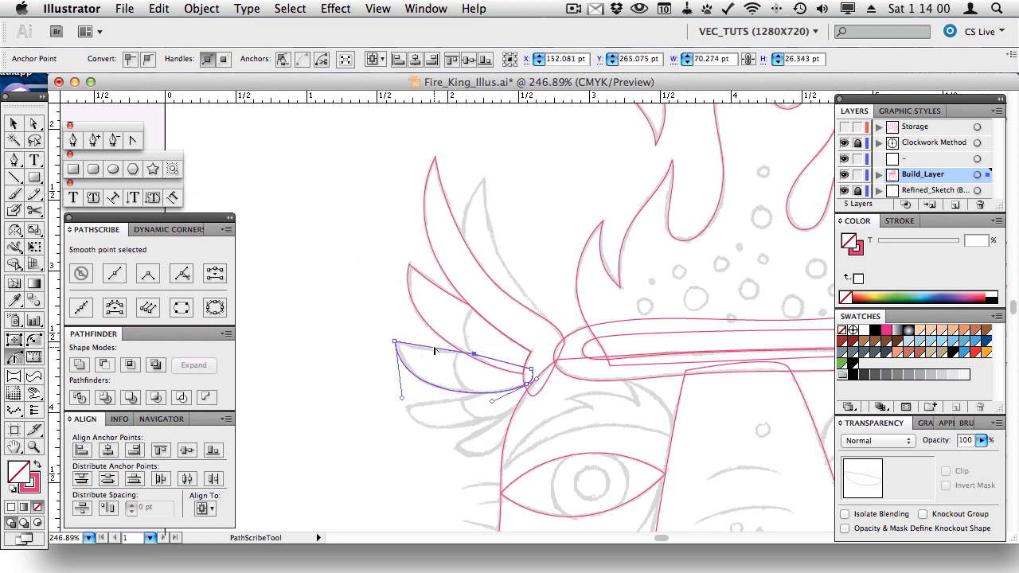
left_click_drag(428, 352, 425, 353)
key("v")
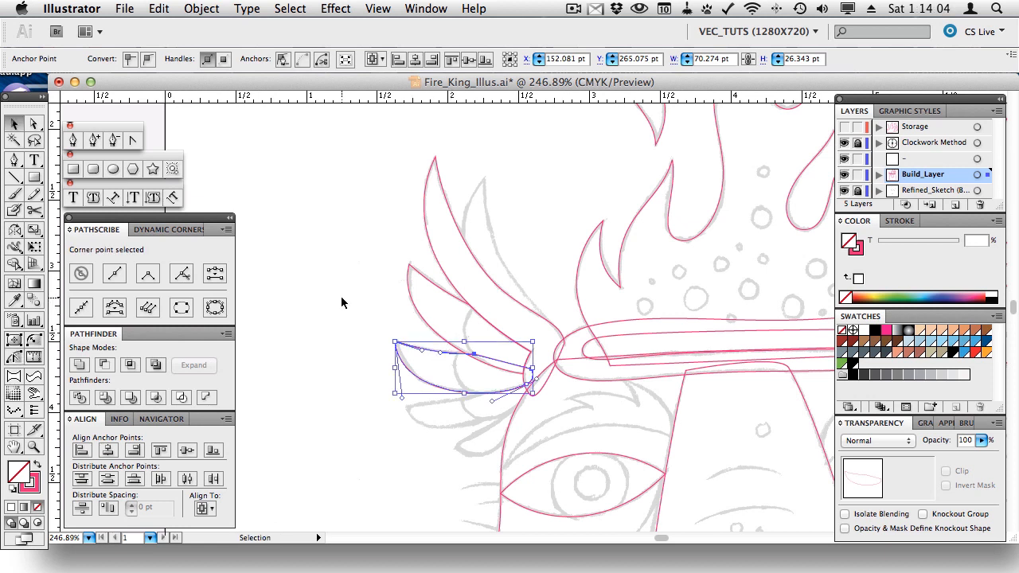
left_click(341, 296)
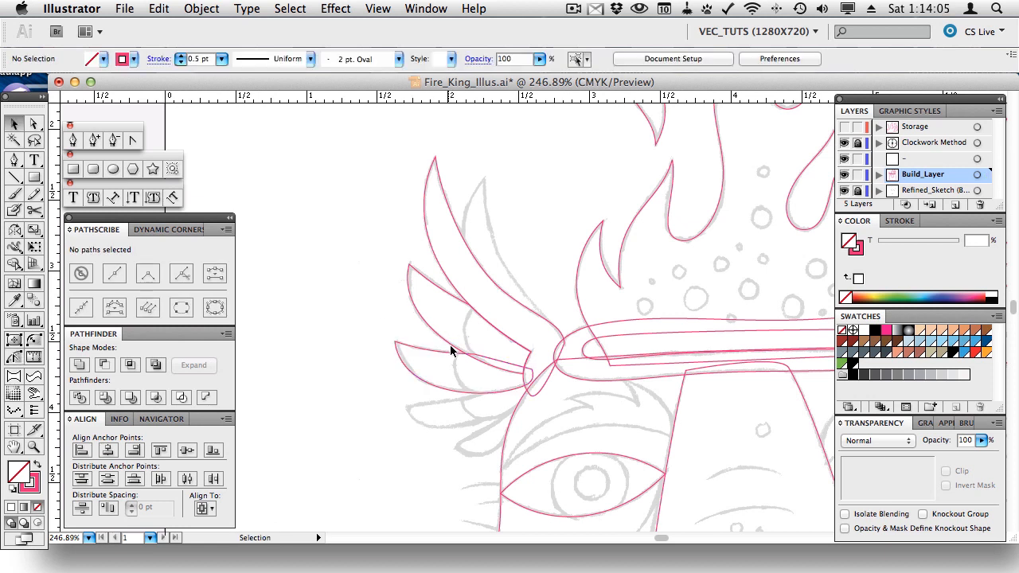
- Fill the top two feathers light blue, Unite them, clean seam points, then Minus Front the lowest feather
left_click(529, 390)
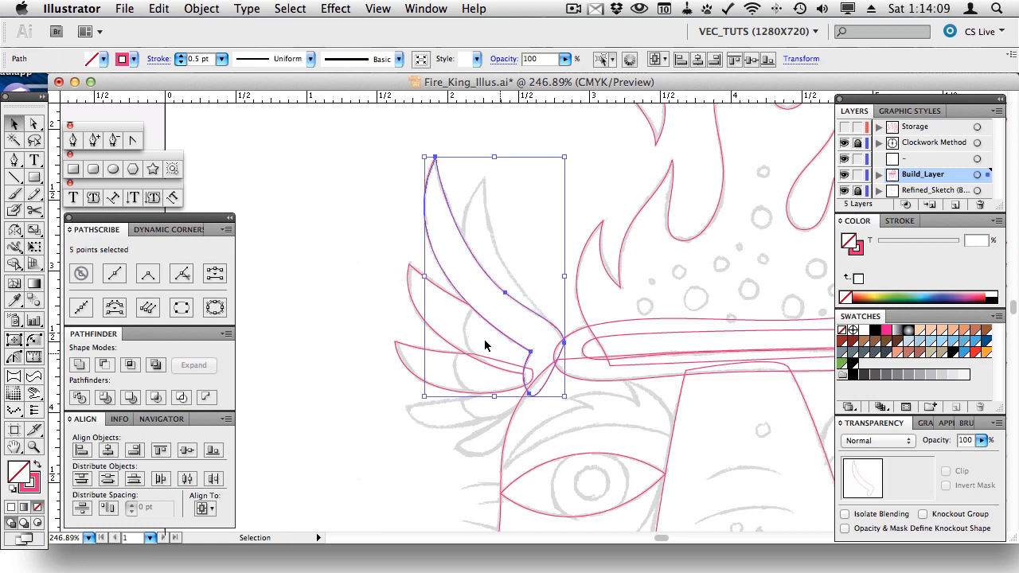
left_click(434, 334, "shift")
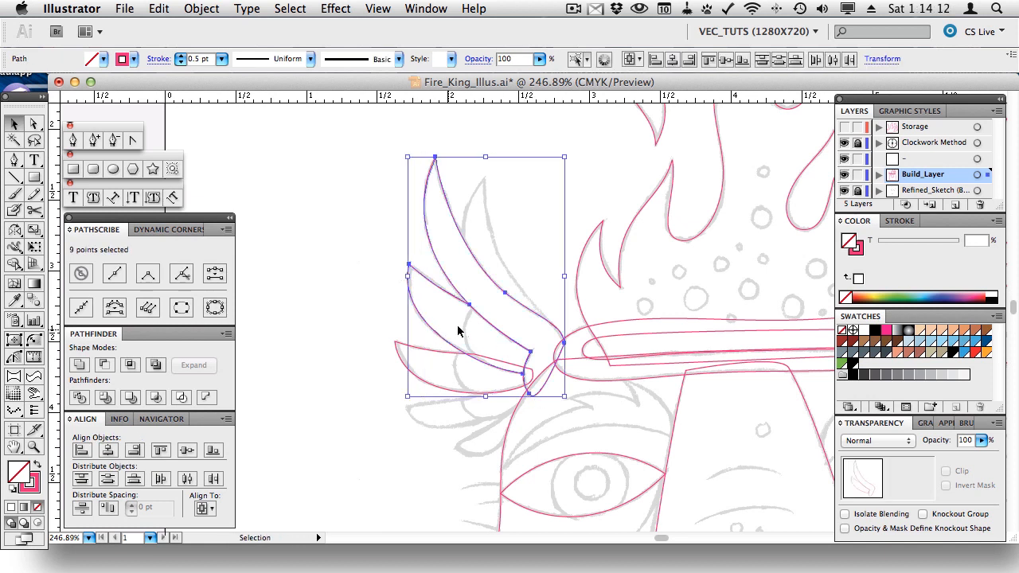
left_click(953, 341)
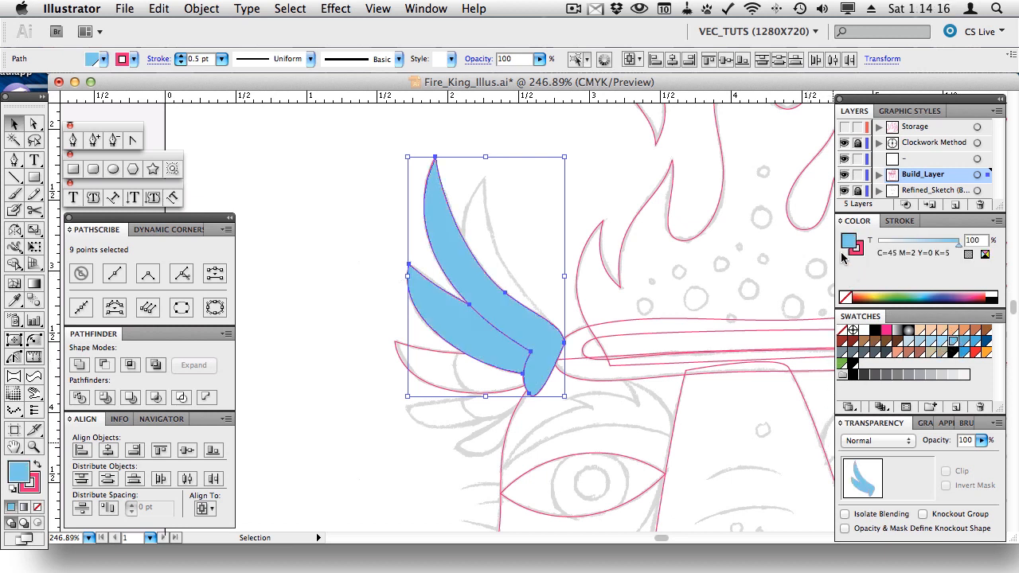
left_click(79, 366)
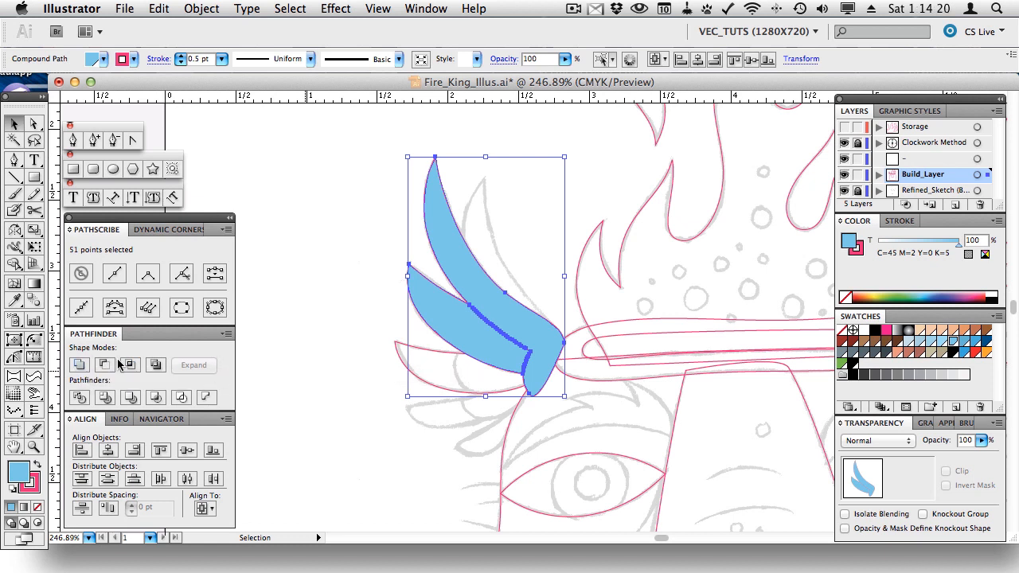
left_click(112, 364)
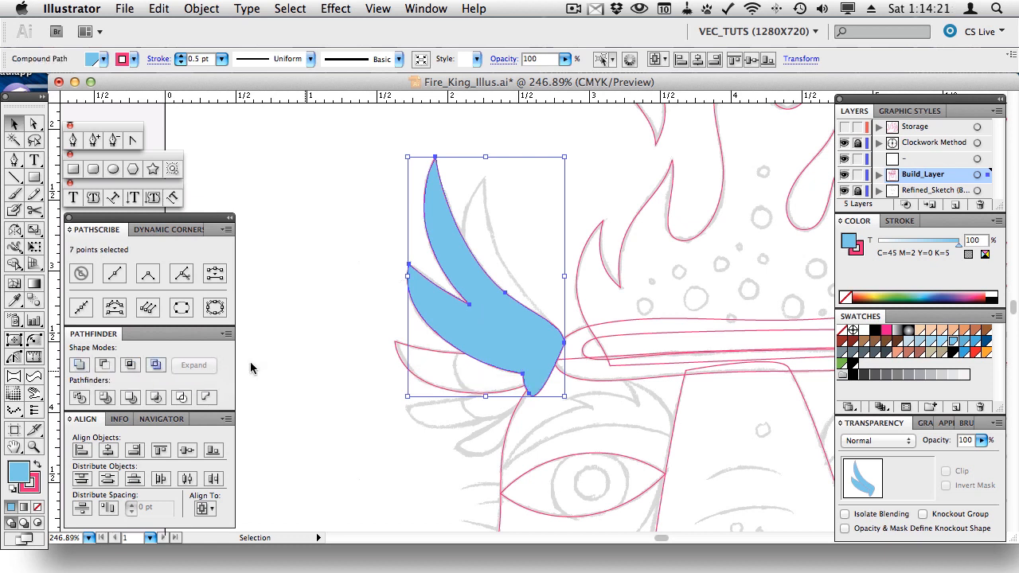
left_click(437, 352, "shift")
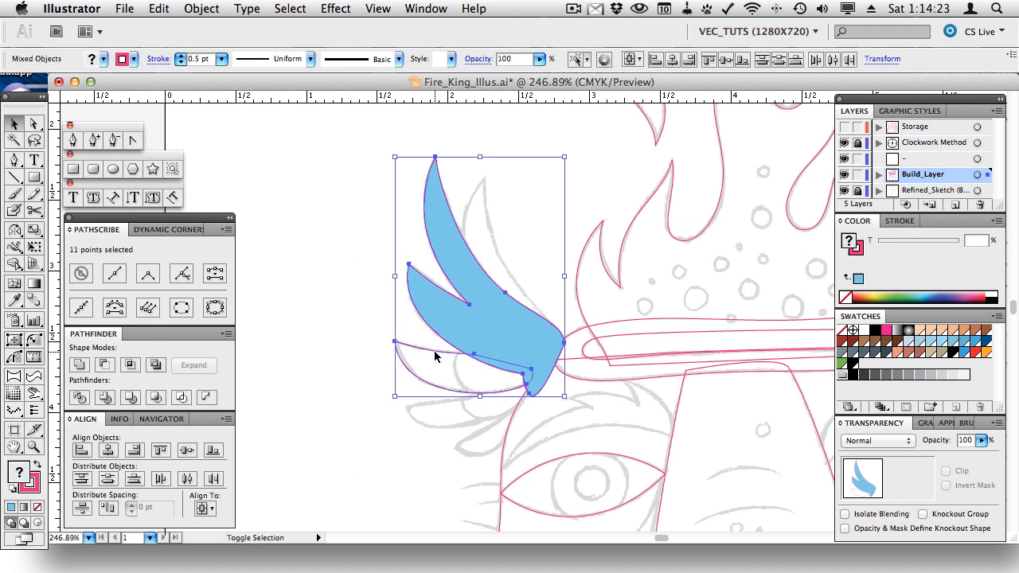
left_click(104, 365)
left_click(289, 288)
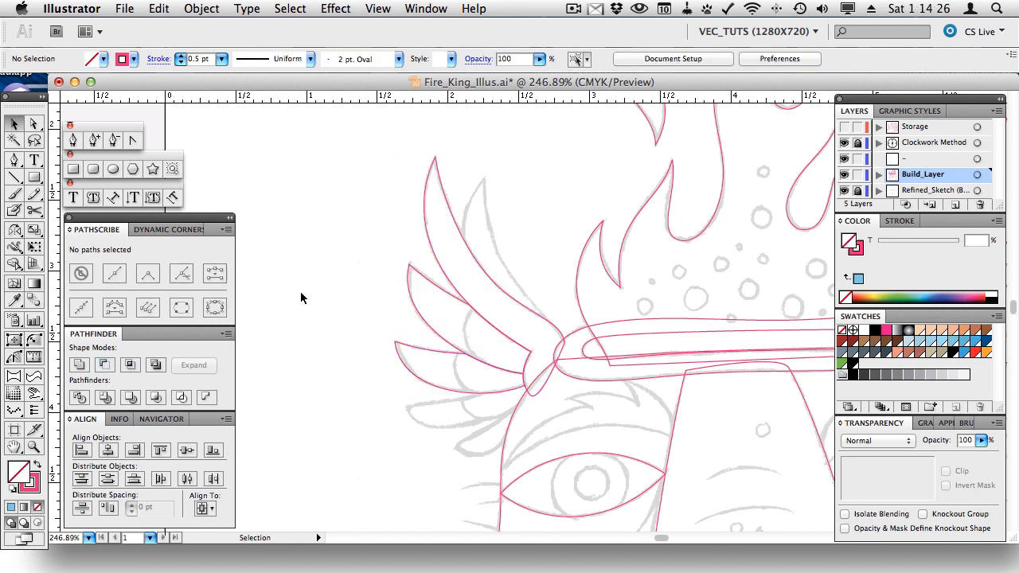
- Draw a closed feather outline from a left tip back to the wing's base
left_click(73, 141)
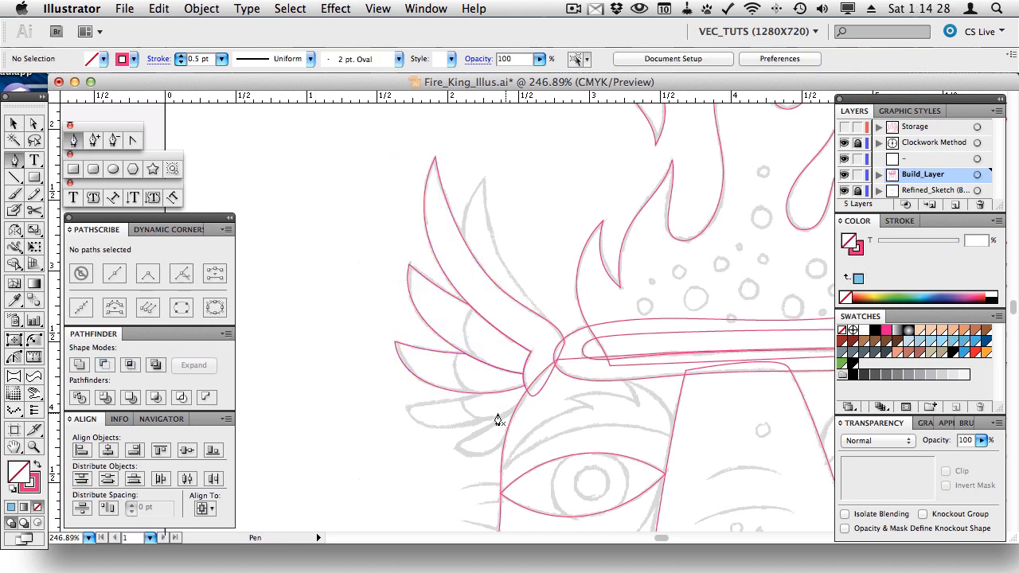
left_click(406, 407)
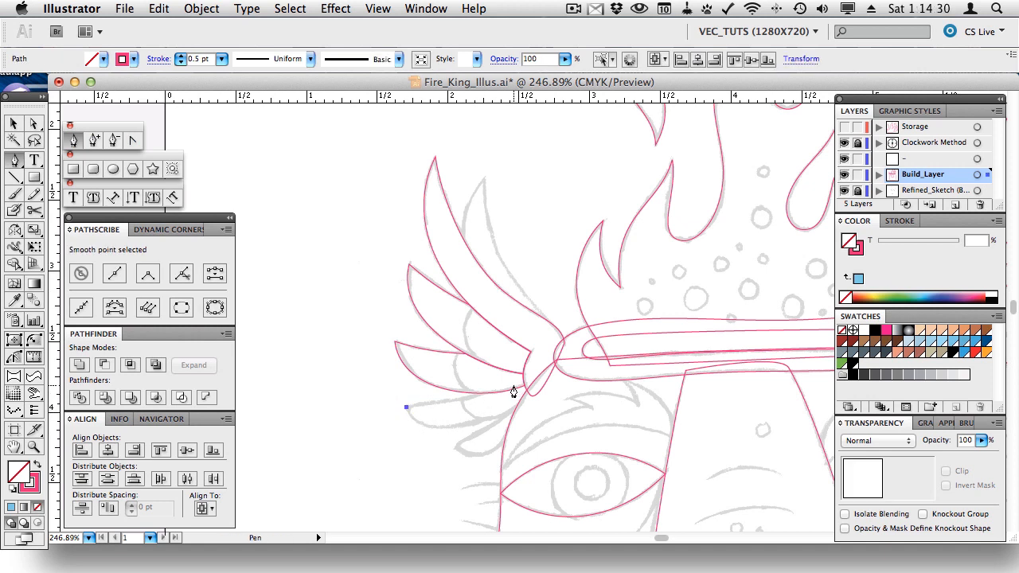
left_click_drag(513, 387, 528, 381)
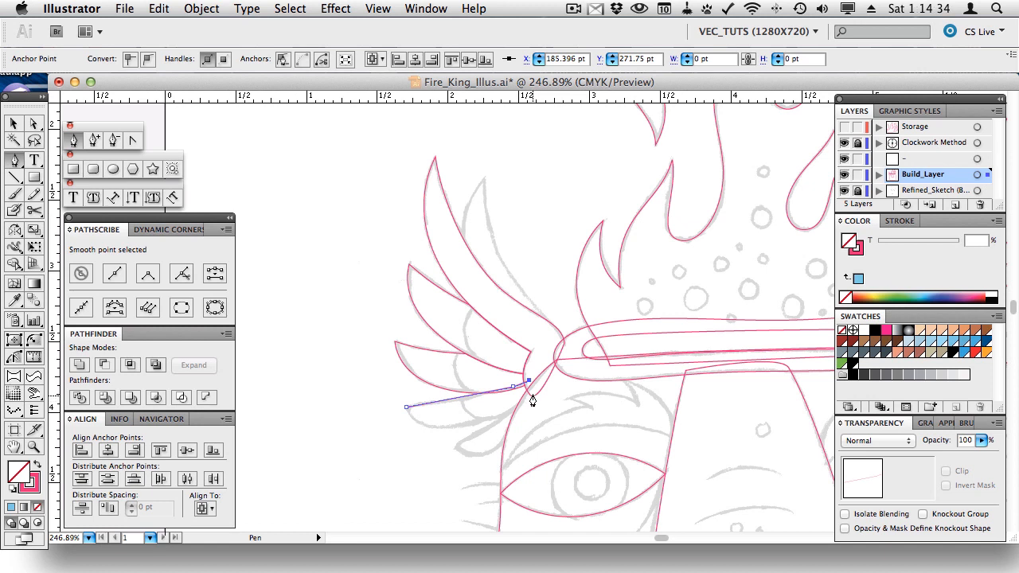
left_click(532, 390)
left_click(523, 401)
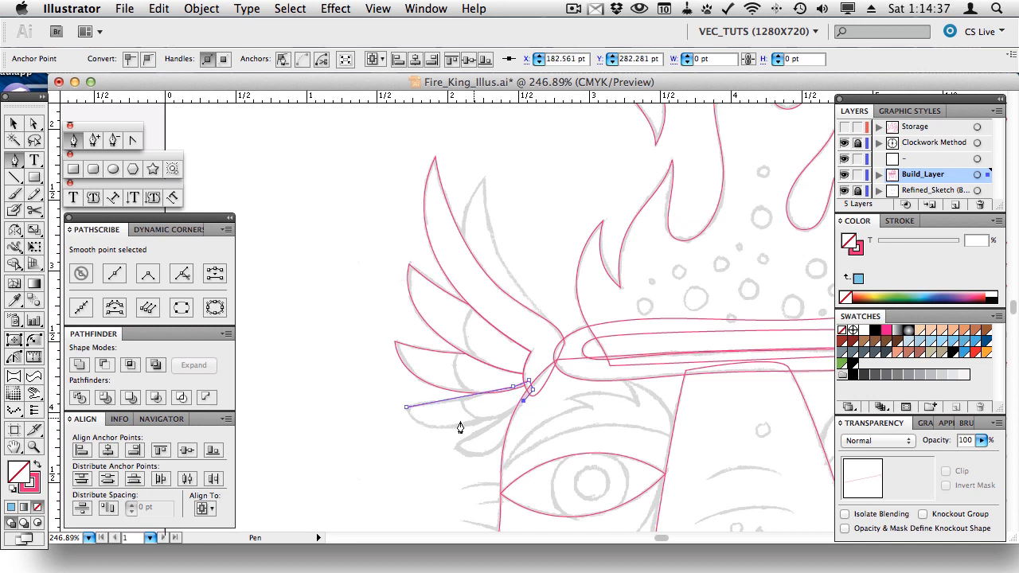
left_click(406, 407)
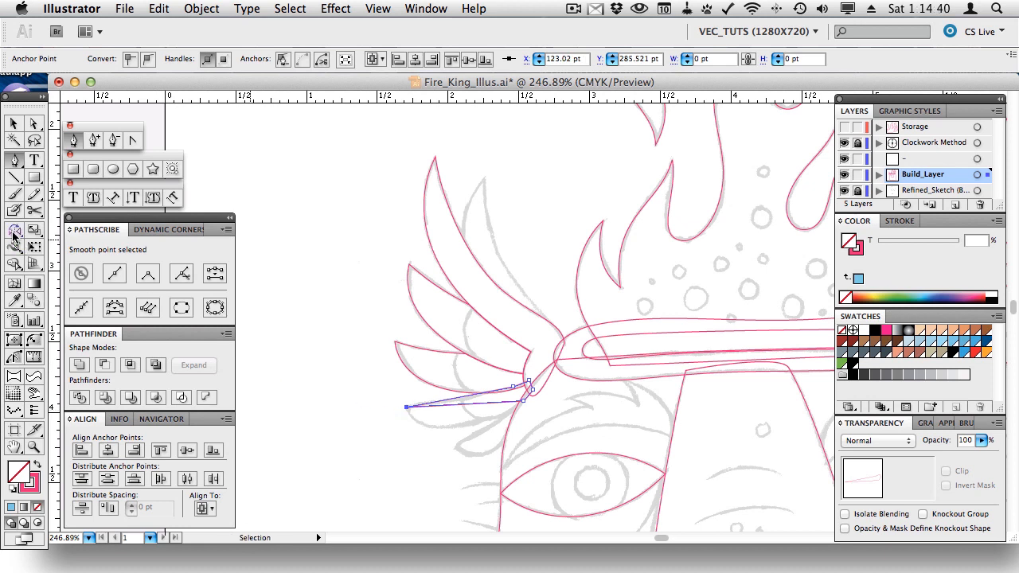
- Bend the fourth feather's upper and lower edges and its left tip into curves with PathScribe
left_click(13, 357)
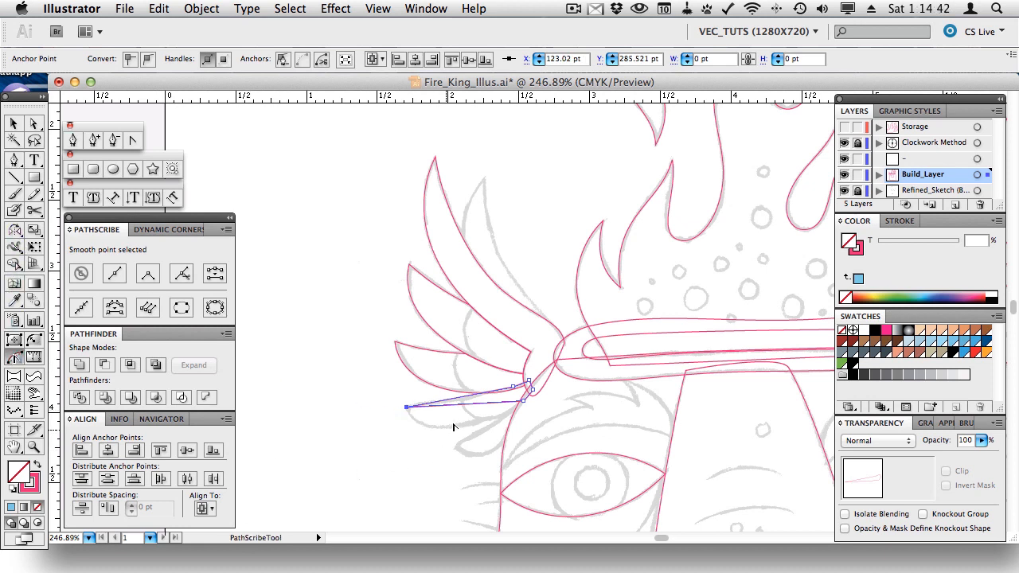
left_click_drag(454, 402, 396, 462)
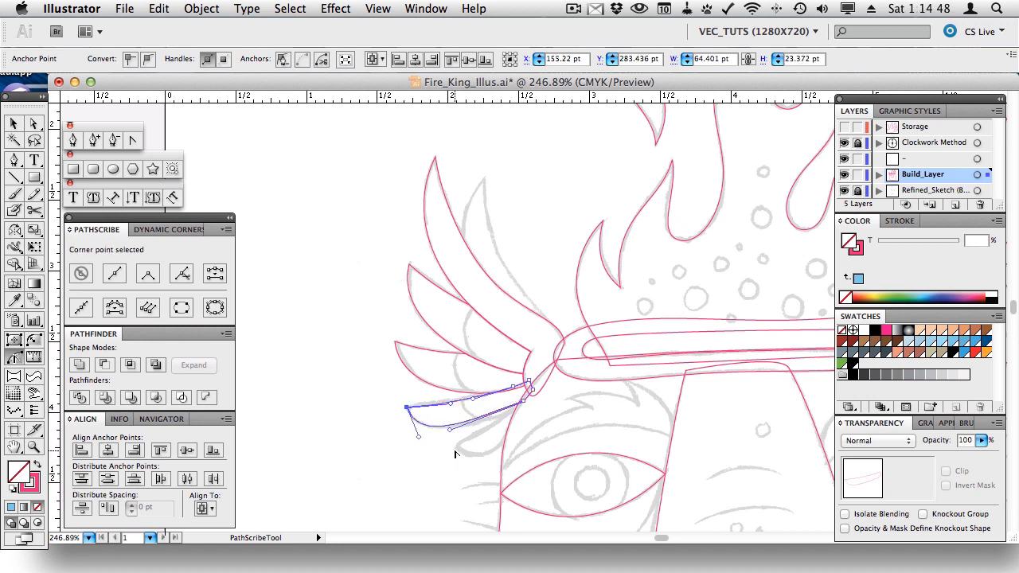
left_click_drag(450, 427, 482, 427)
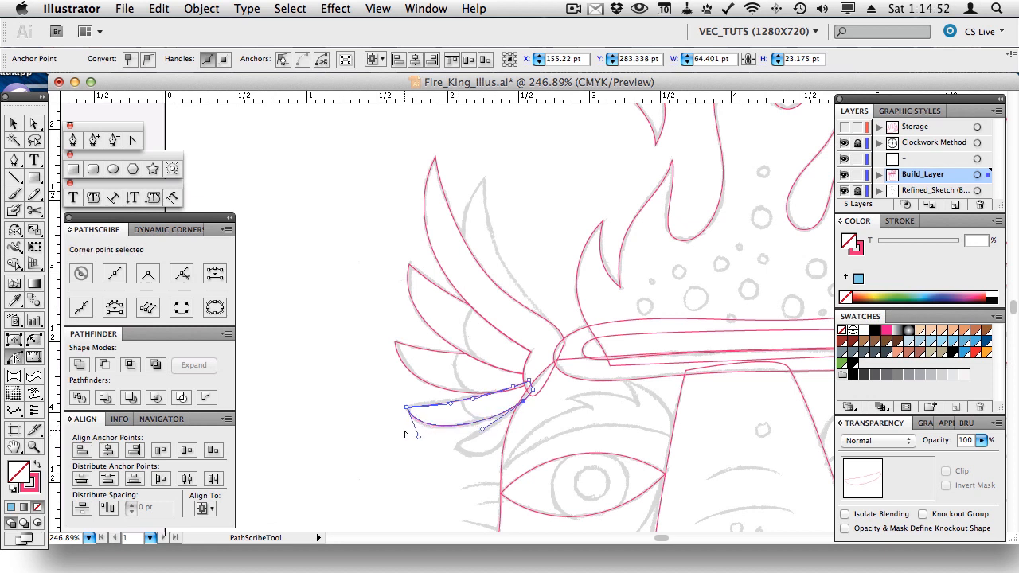
left_click_drag(420, 438, 414, 438)
- Fill the feather above, body and upper wing blue, Unite them, then Minus Front with the new feather
key("v")
left_click(426, 370)
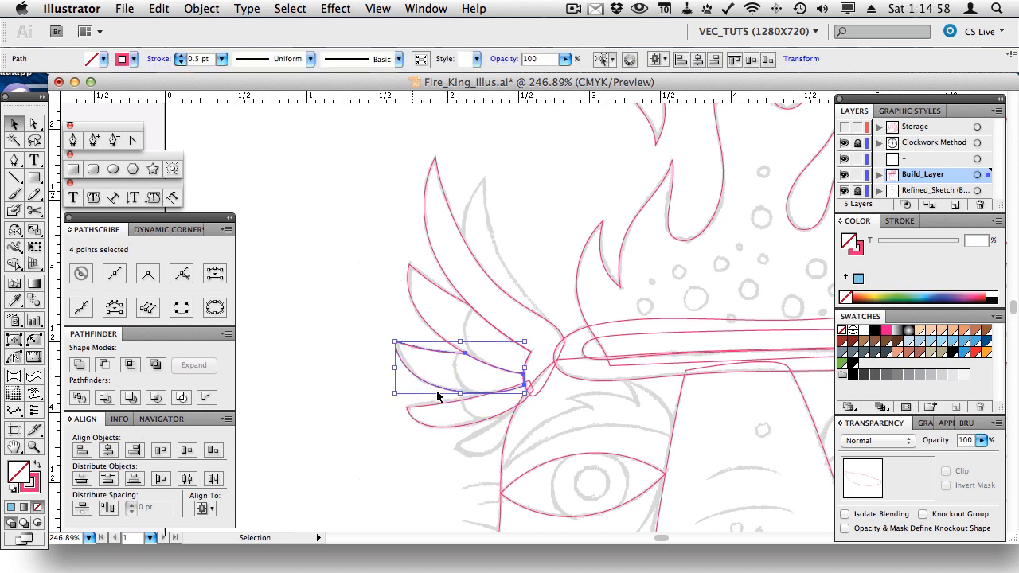
left_click(502, 442, "shift")
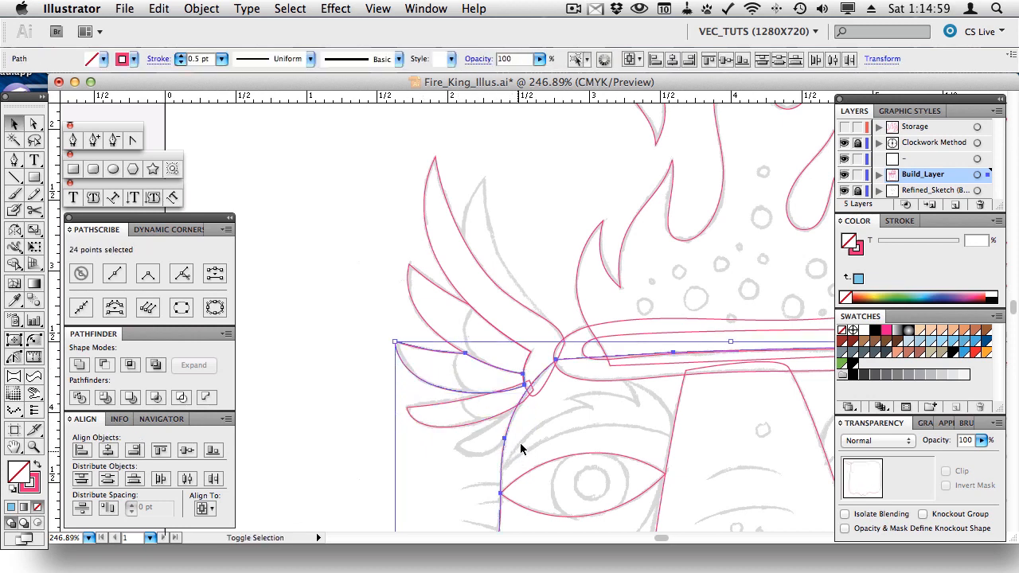
left_click(544, 387, "shift")
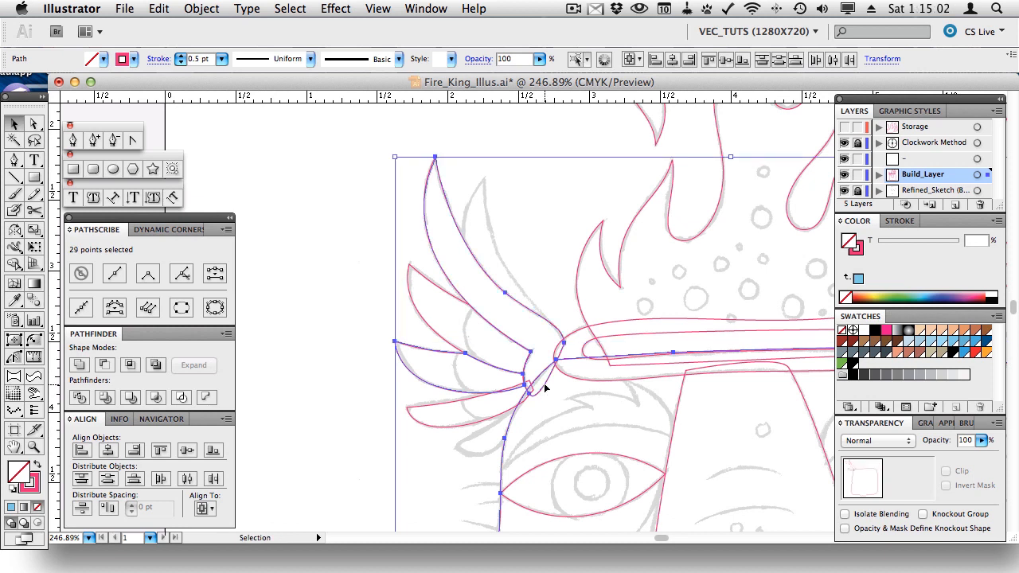
left_click(976, 341)
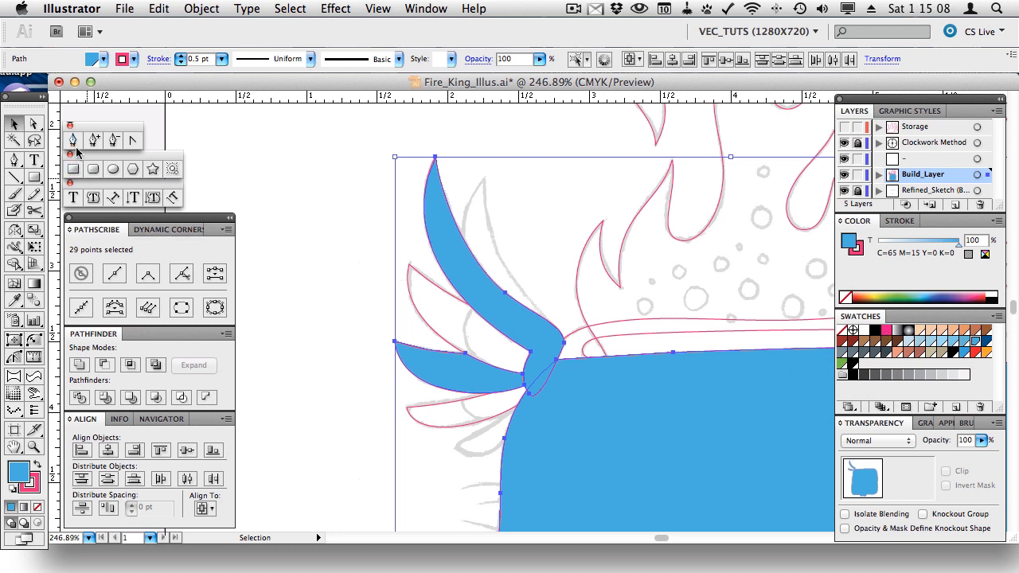
left_click(80, 370)
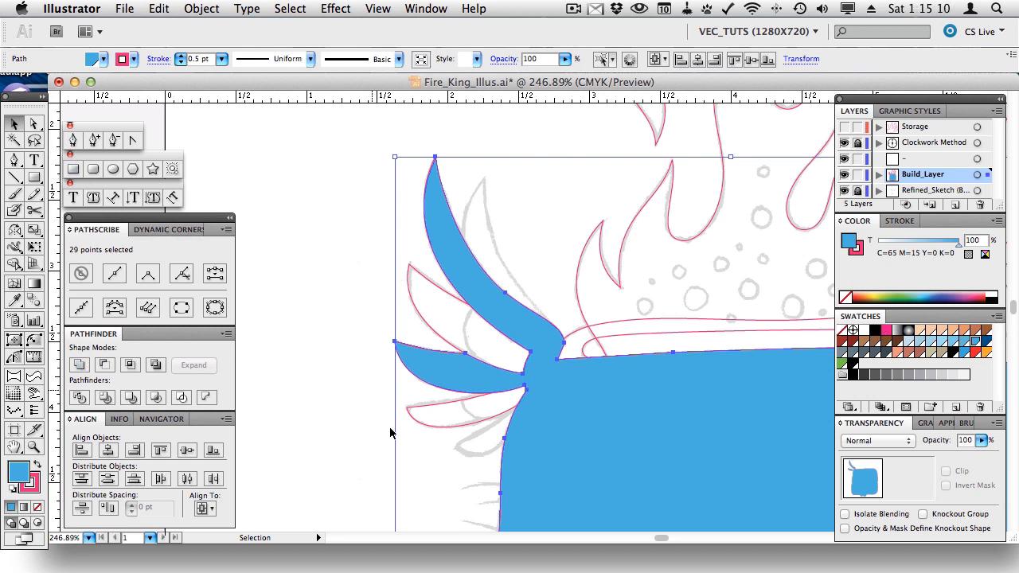
left_click(437, 403, "shift")
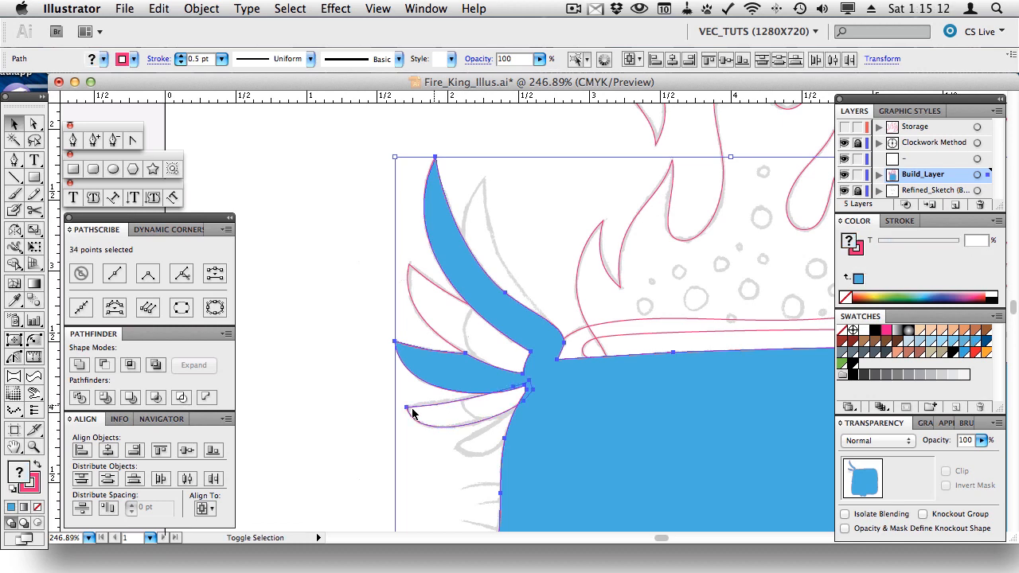
left_click(104, 364)
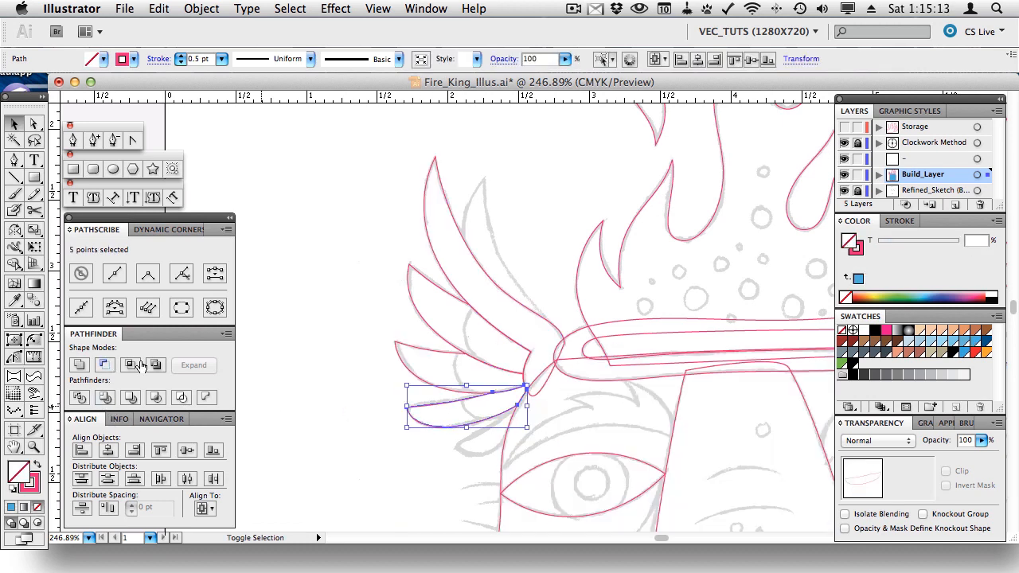
left_click(320, 353)
- Draw a closed three-point Pen outline for a new feather below the previous one, its base against the body
left_click(13, 160)
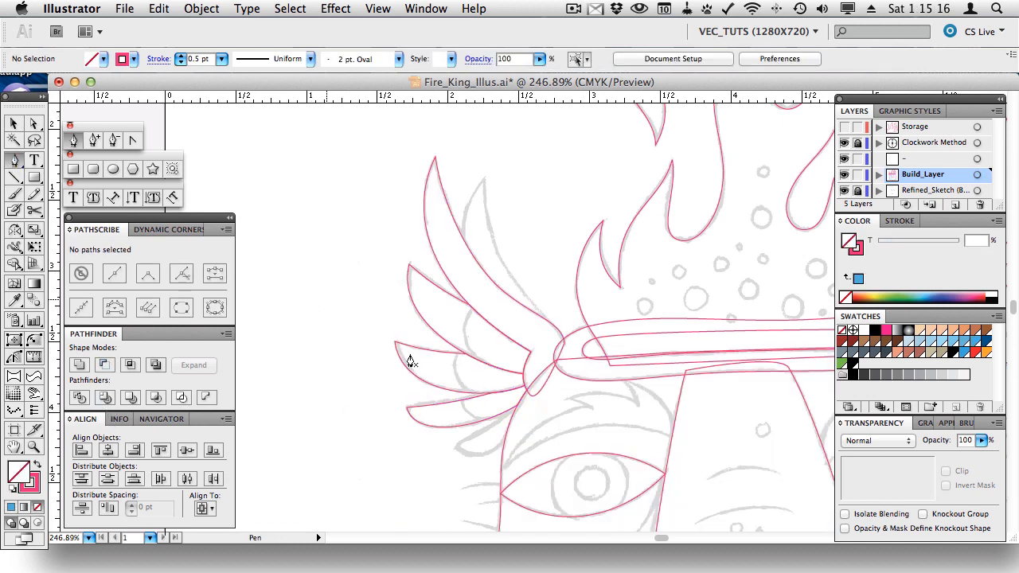
left_click(453, 446)
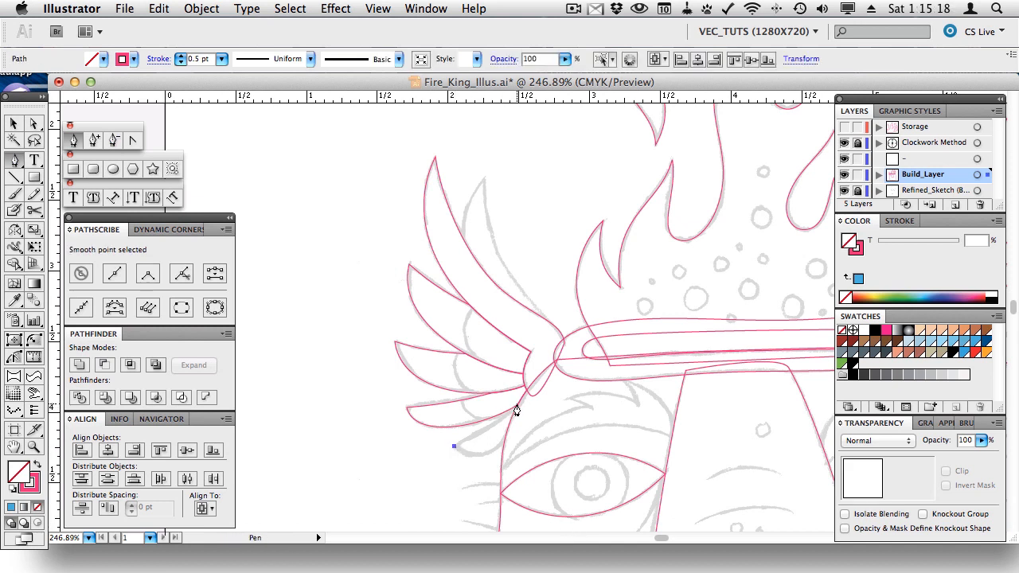
left_click(520, 404)
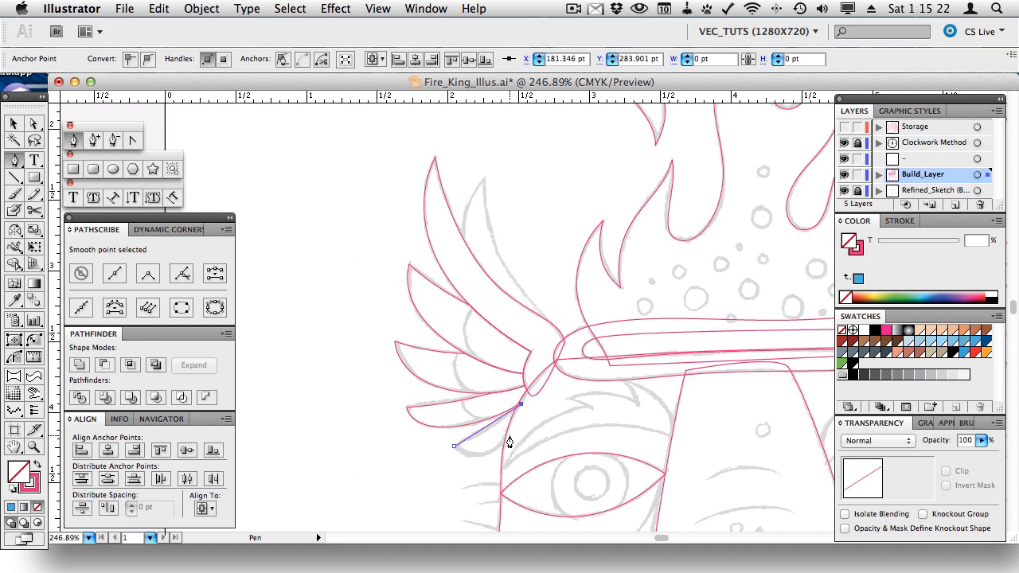
left_click_drag(508, 437, 501, 448)
left_click(454, 446)
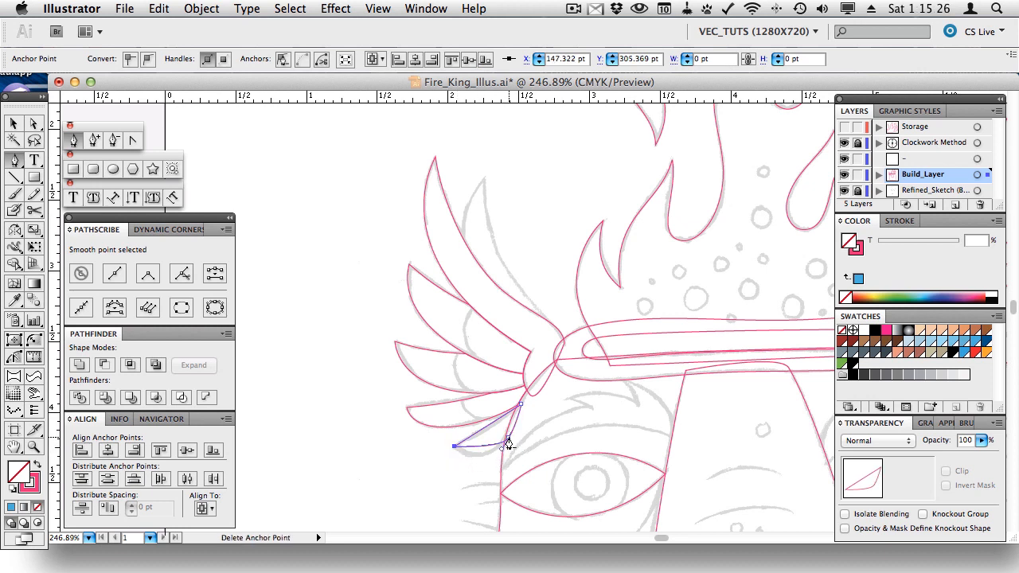
- Move the new feather's top anchor up toward the wing base
key("a")
left_click_drag(521, 410, 525, 403)
left_click(525, 399)
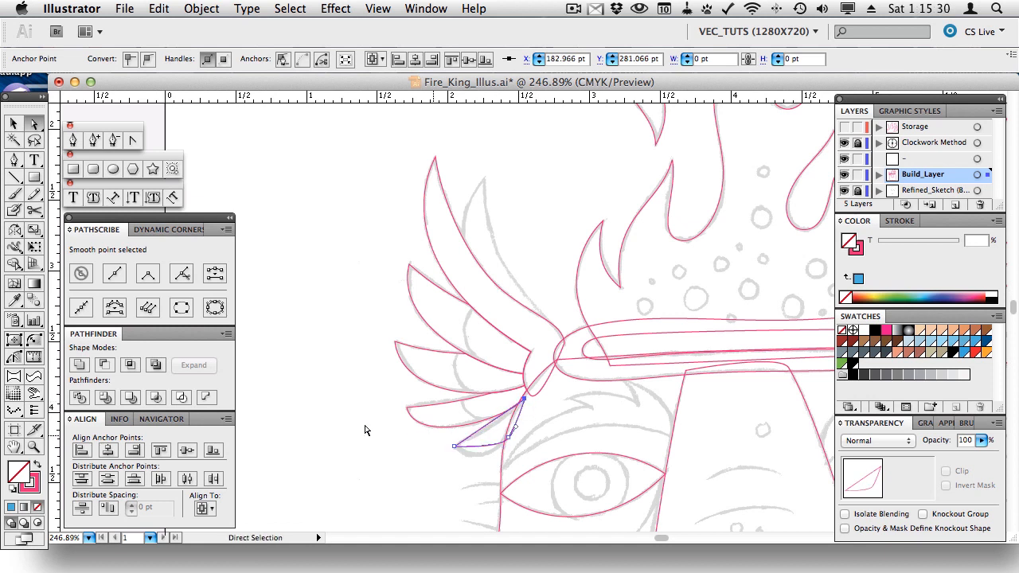
- Curve the feather's edges with PathScribe, reshaping its right and lower edges up to the wing joint
left_click(17, 357)
left_click_drag(474, 449, 461, 472)
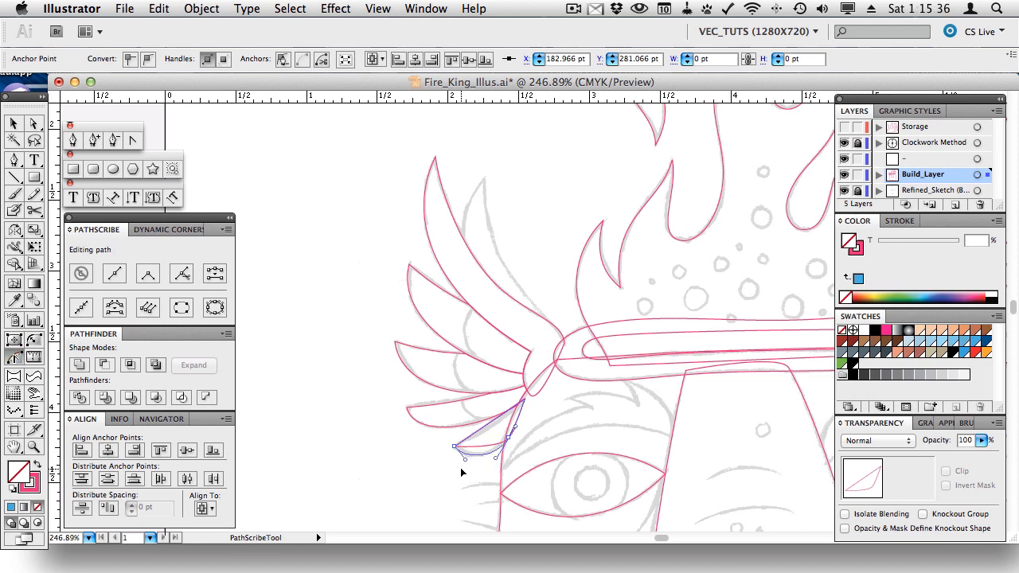
left_click(487, 438)
mouse_move(491, 427)
left_mouse_down()
mouse_move(499, 431)
mouse_move(490, 433)
left_mouse_up()
key("a")
left_click(525, 396)
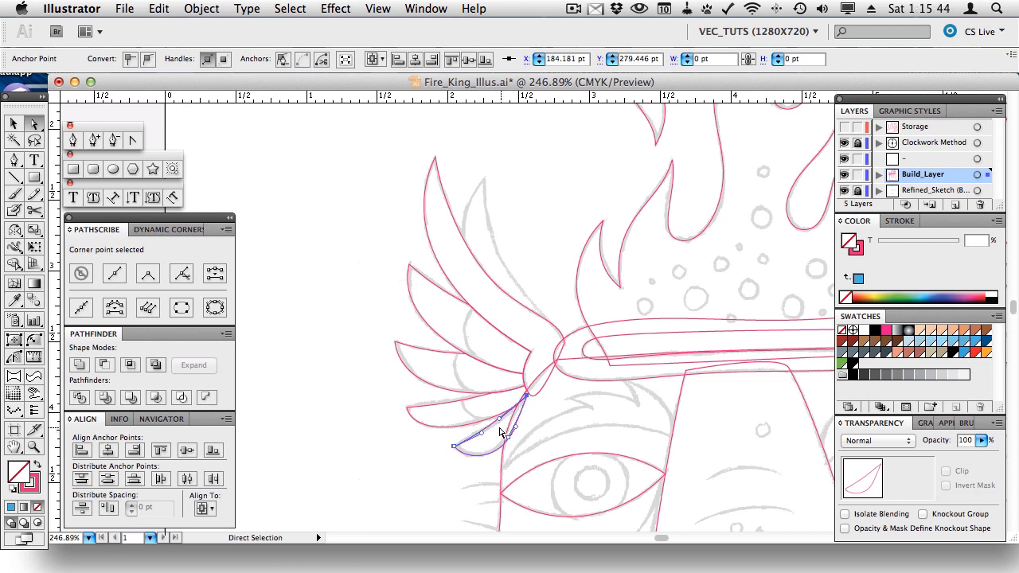
left_click_drag(502, 433, 511, 428)
- Unite the body outline and upper feather into one blue shape and trim it off the lowest feather
key("v")
left_click(503, 440)
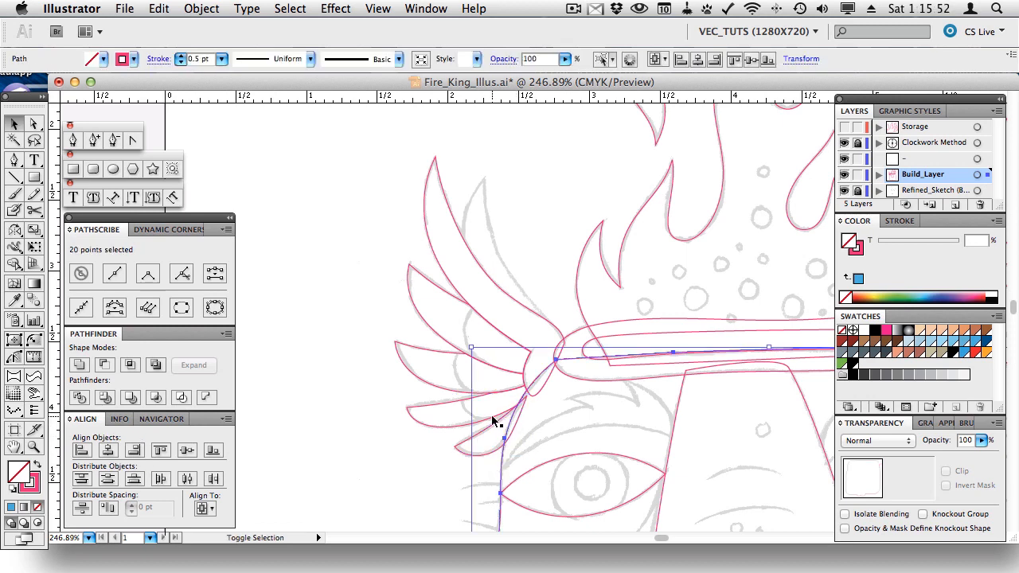
left_click(491, 415, "shift")
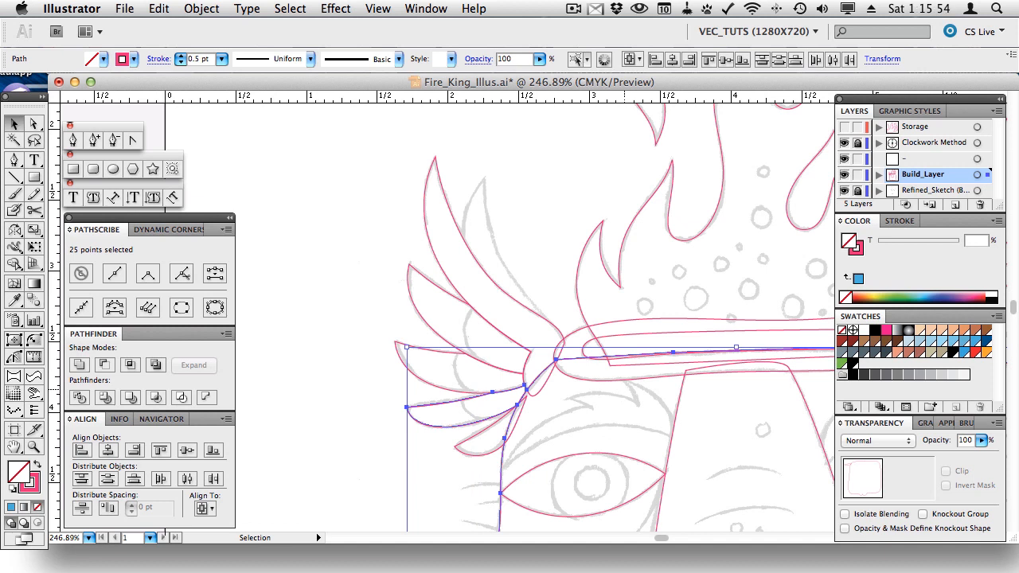
left_click(953, 342)
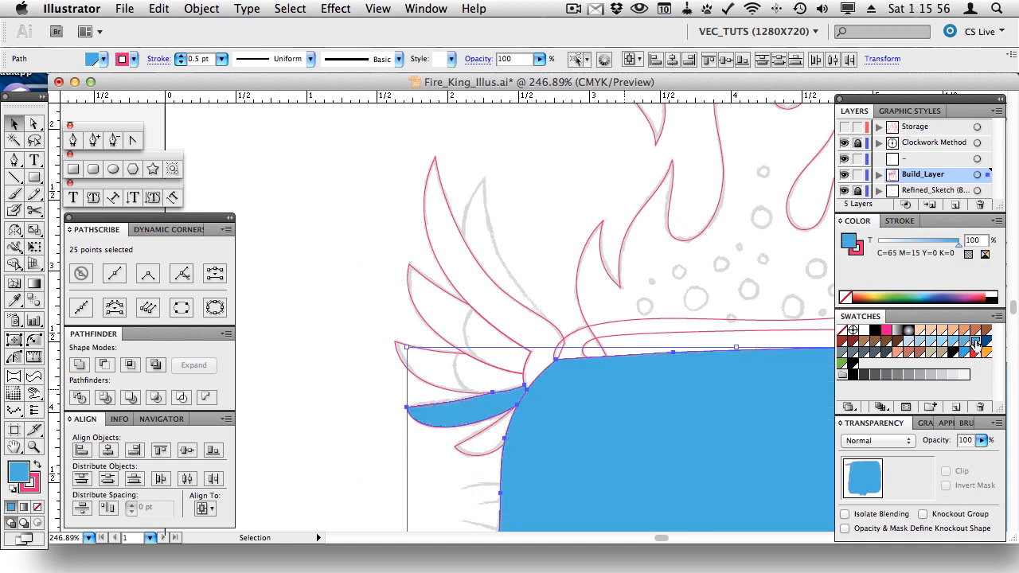
left_click(78, 364)
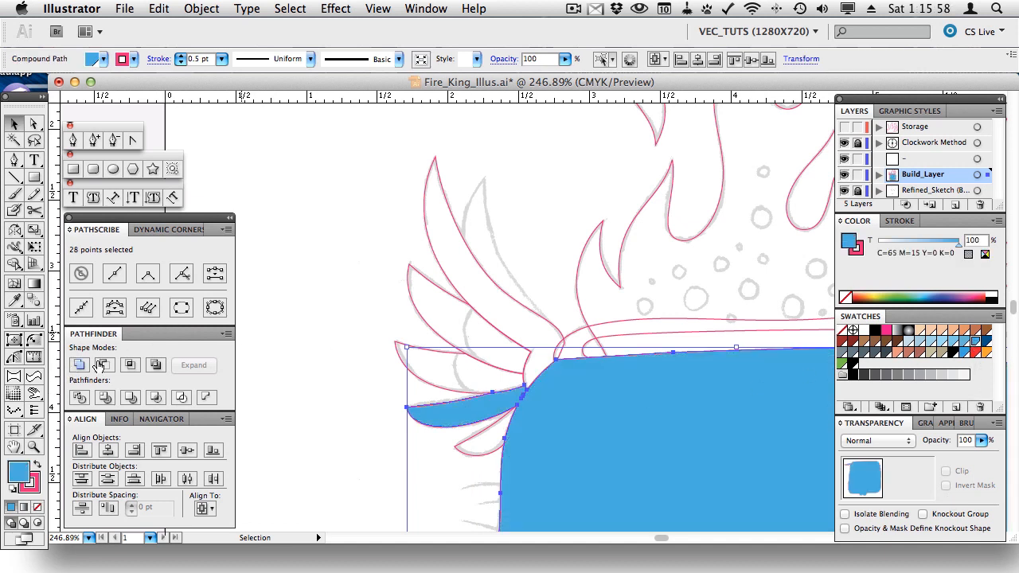
key("super+4")
left_click(495, 430, "shift")
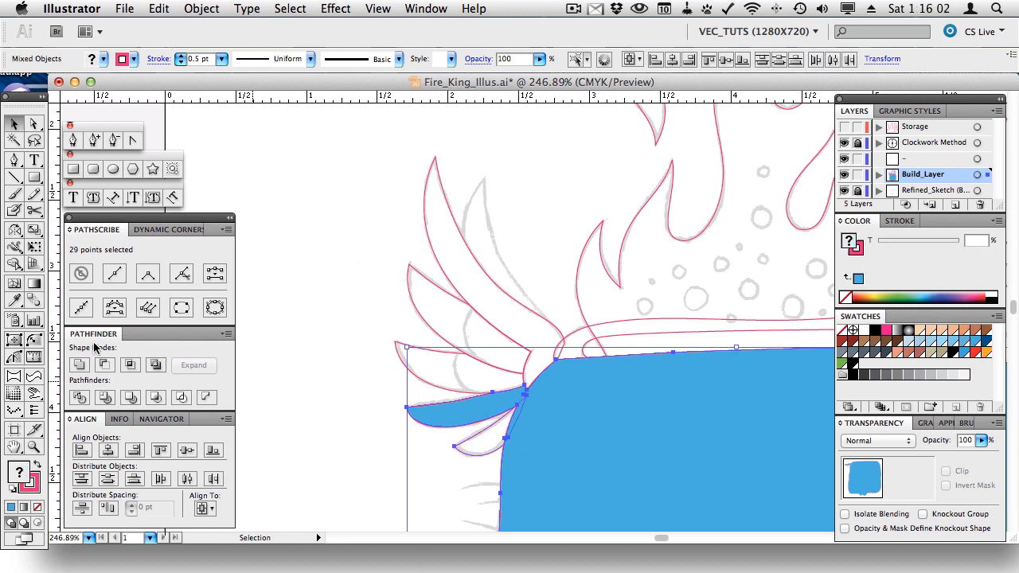
left_click(105, 366)
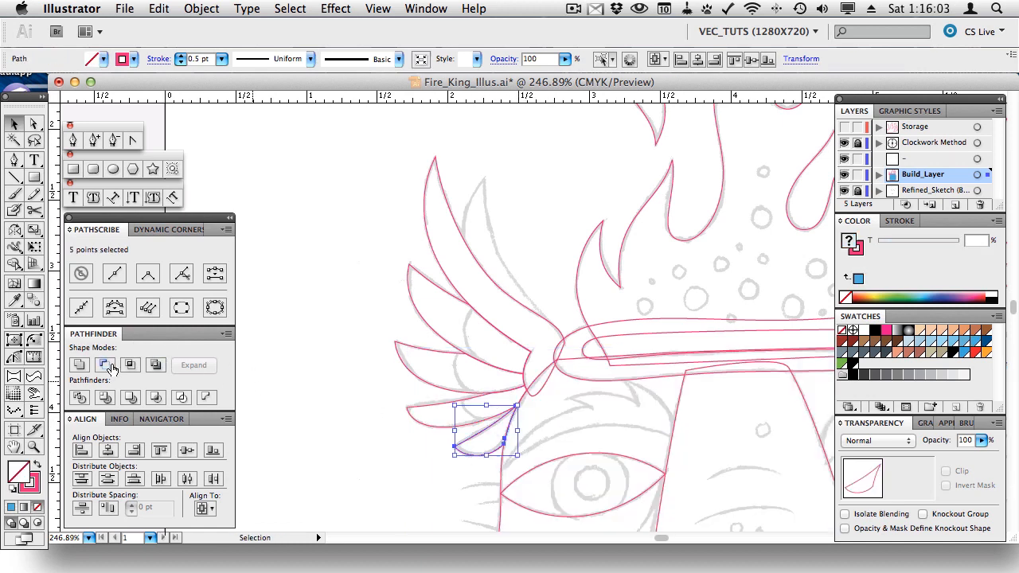
left_click(310, 271)
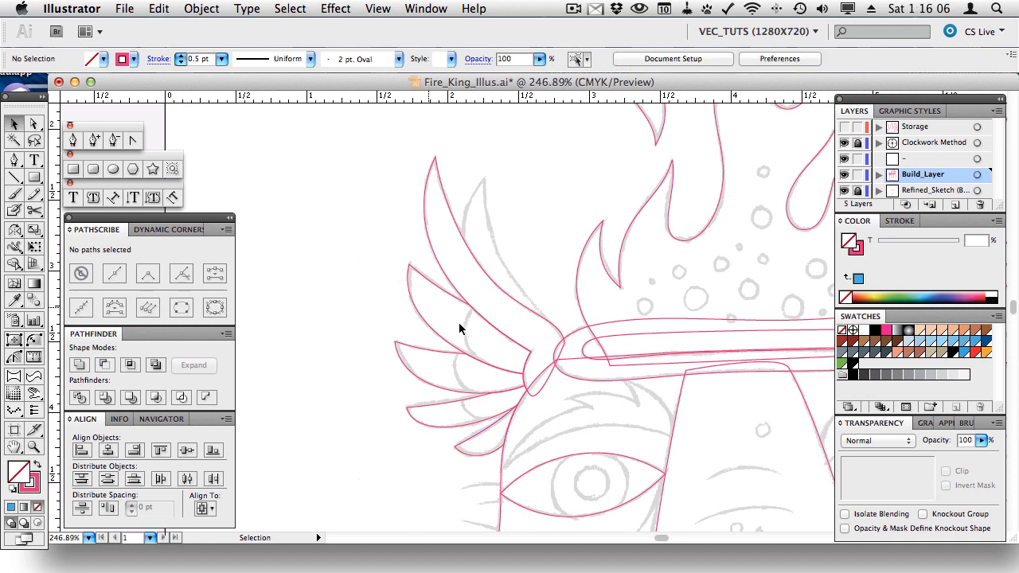
- Unite the headband shapes, fill them blue, and subtract them from the upper wing feather with Minus Front
left_click(575, 361)
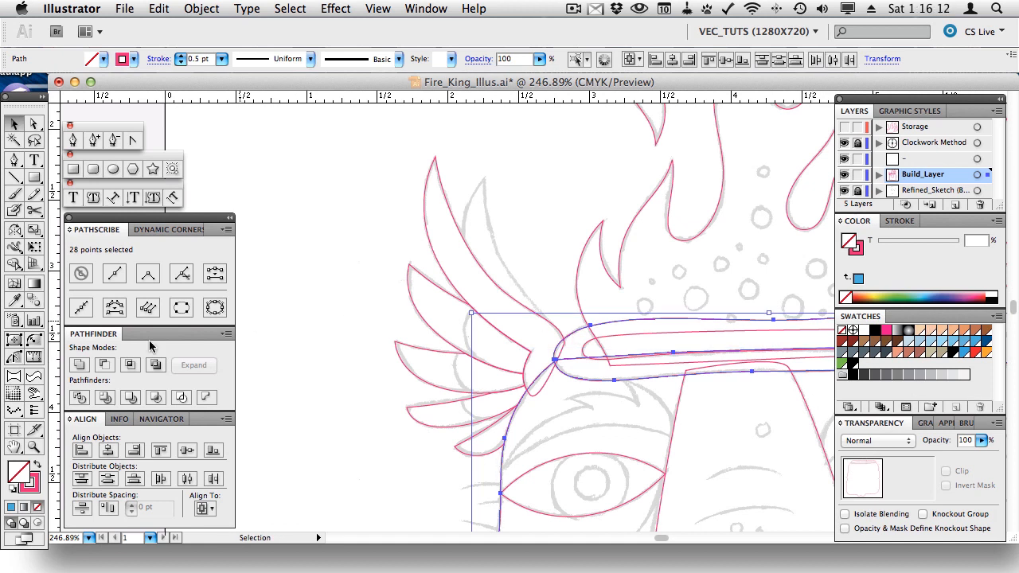
left_click(78, 366)
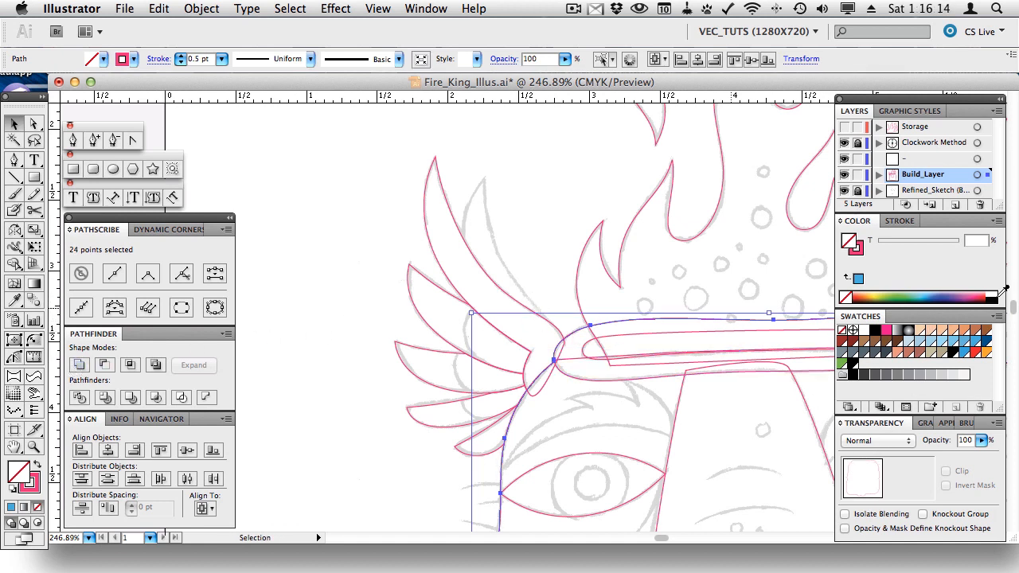
left_click(974, 343)
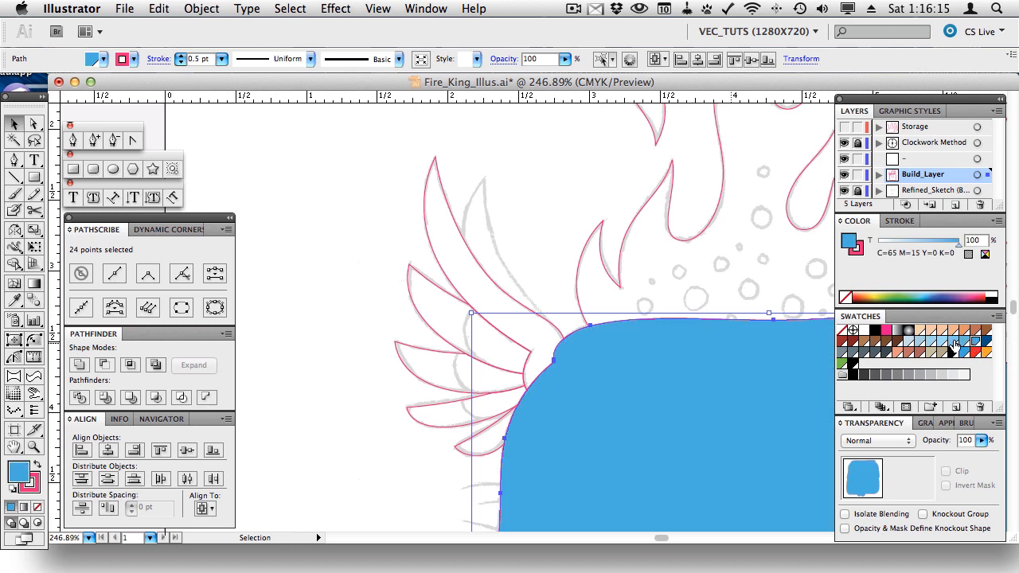
left_click(526, 312, "shift")
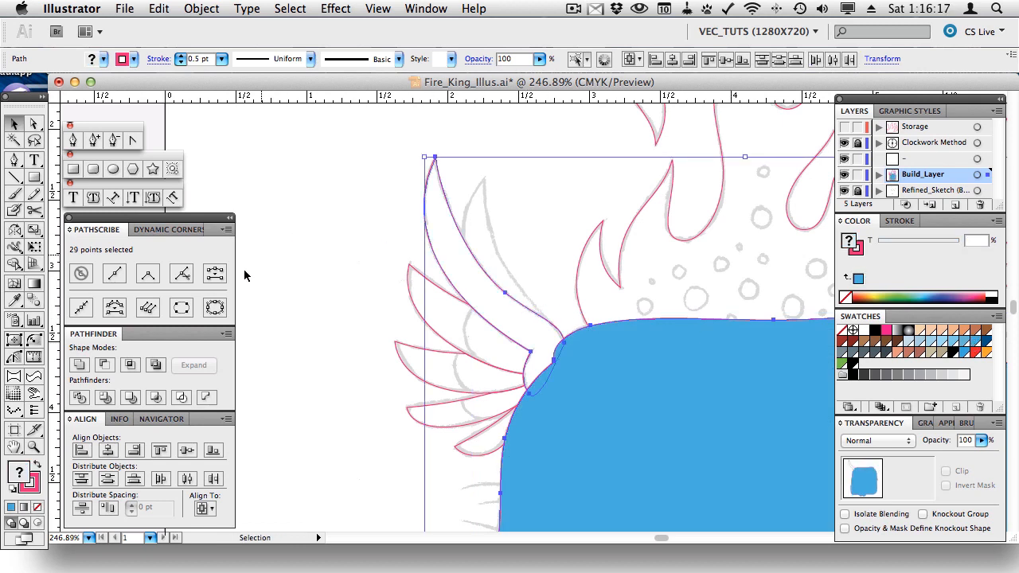
left_click(103, 365)
left_click(291, 236)
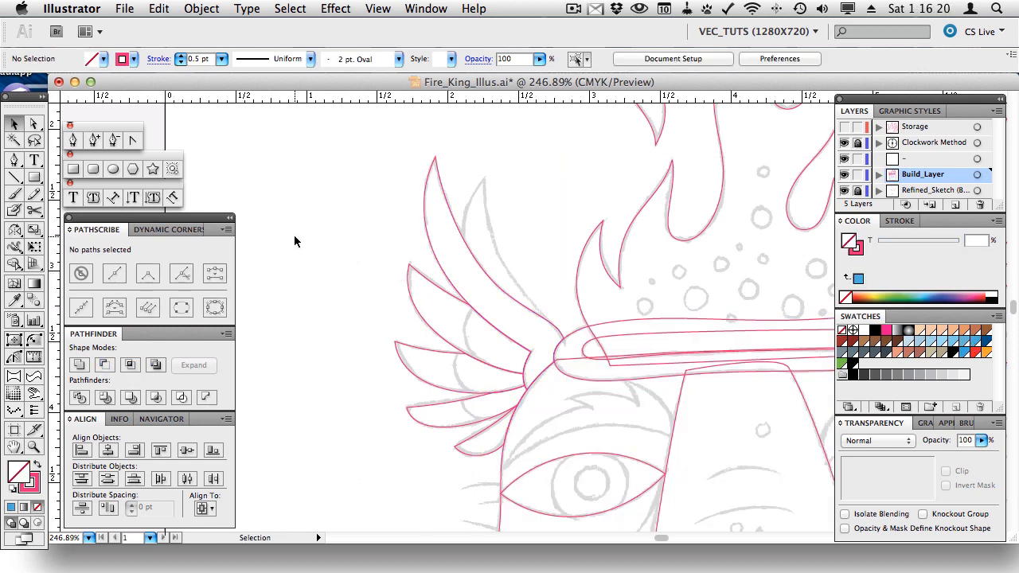
- Trace a closed curved feather outline from the sketched feather tip down toward the wing
left_click(74, 140)
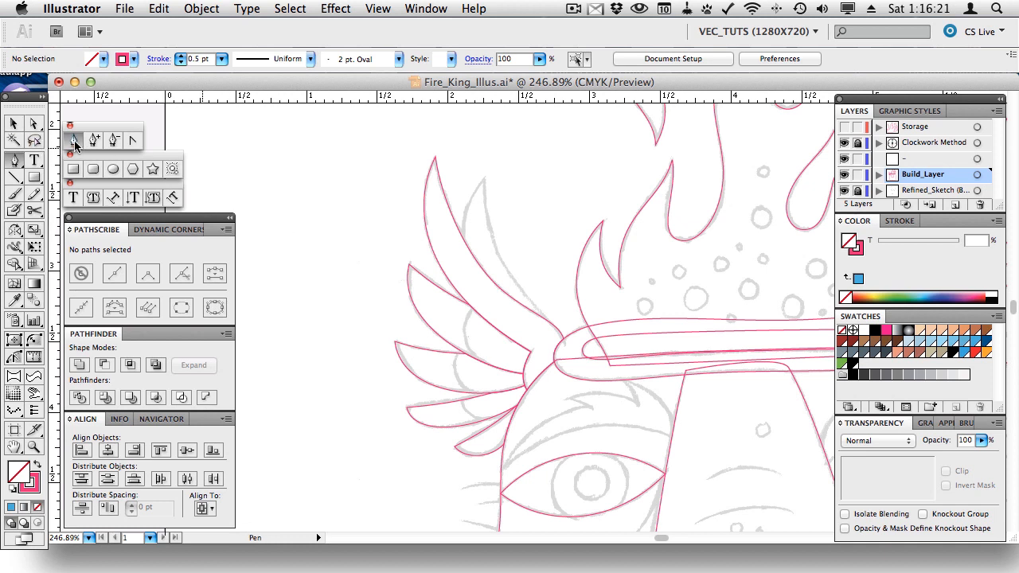
left_click(483, 179)
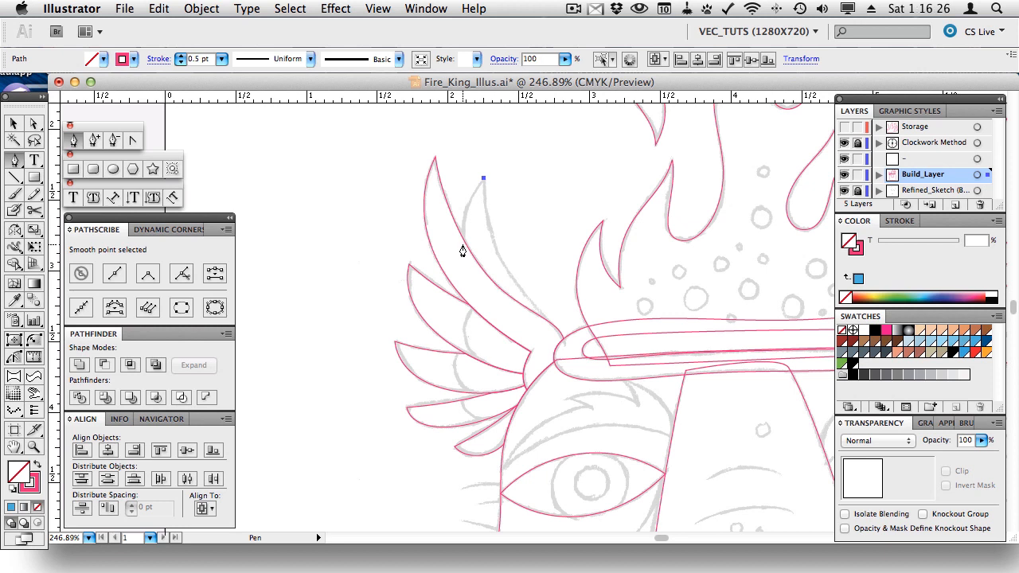
left_click_drag(463, 243, 473, 291)
left_click(499, 317)
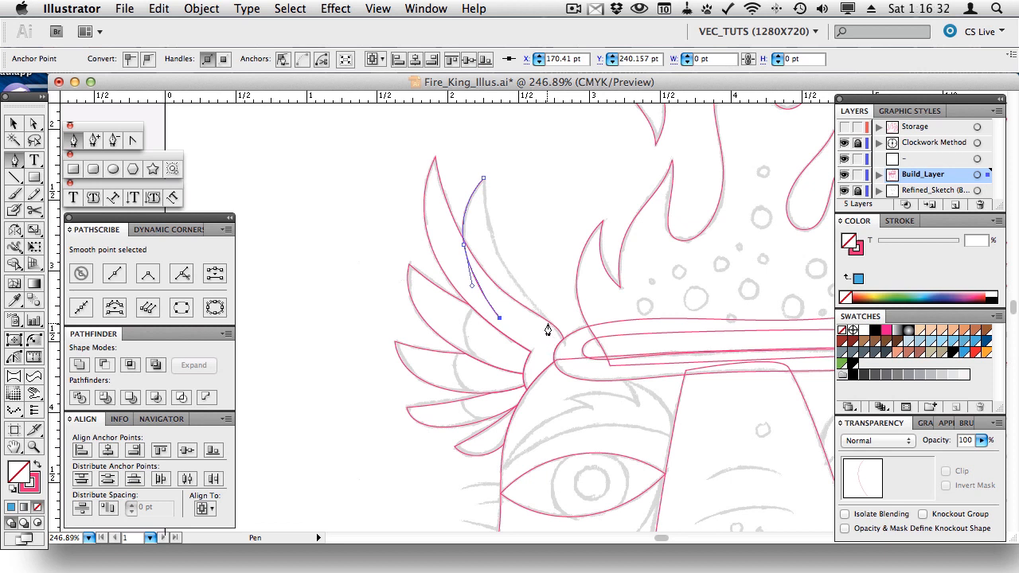
left_click_drag(547, 322, 529, 298)
left_click(483, 180)
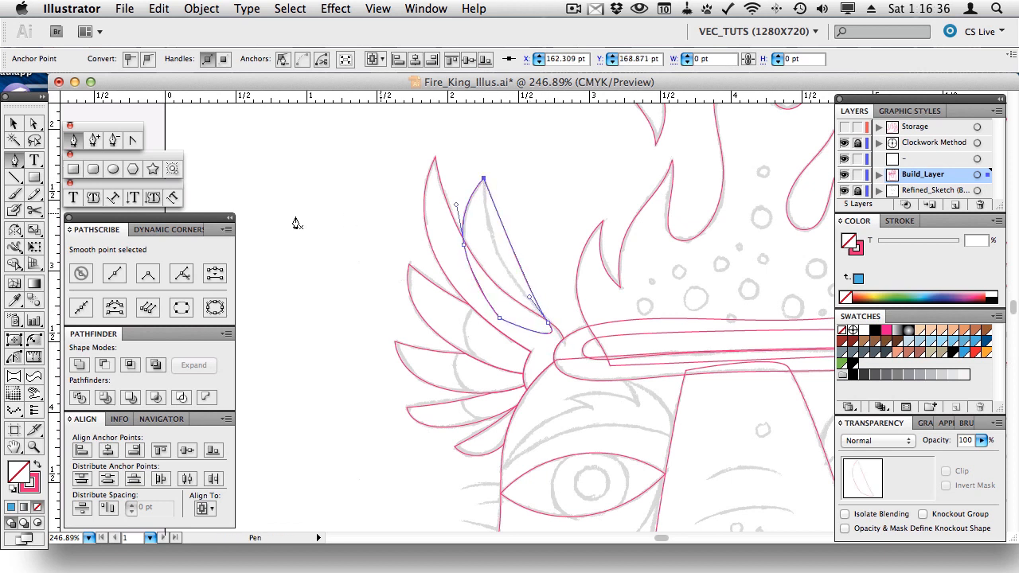
- Bend the new feather's right edge and fine-tune its curve with PathScribe
left_click(14, 357)
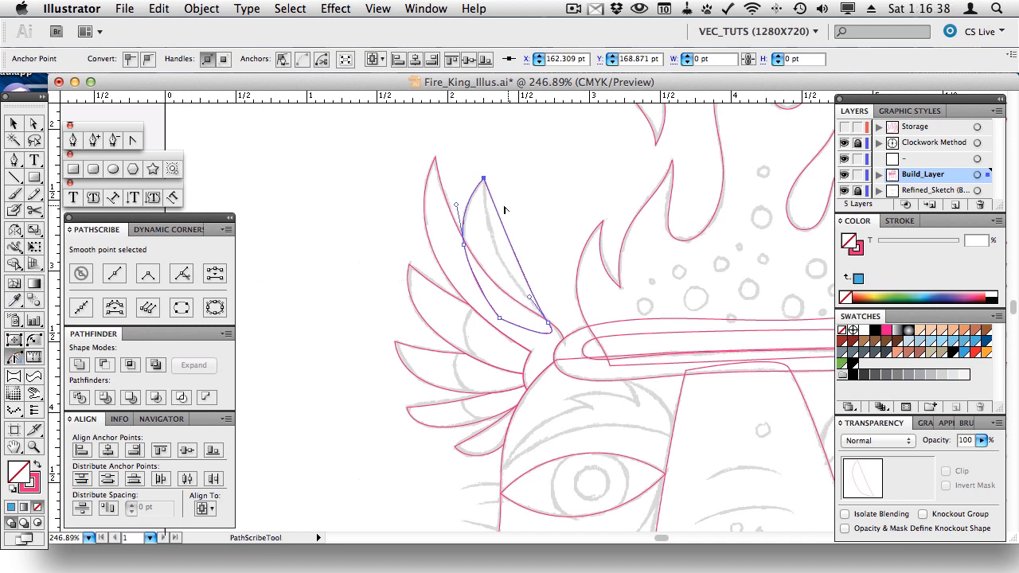
left_click_drag(495, 209, 463, 232)
key("v")
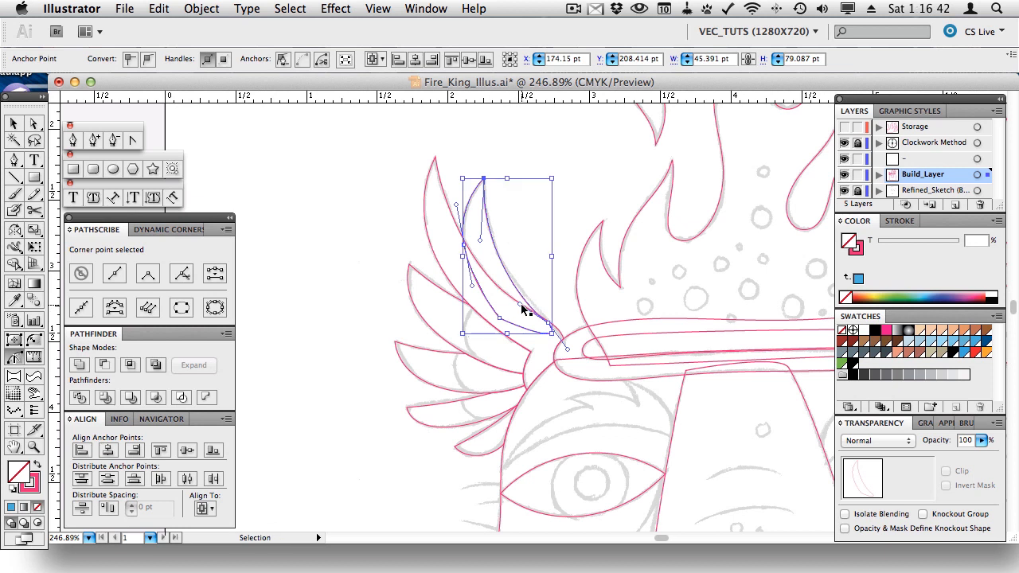
left_click_drag(520, 304, 524, 301)
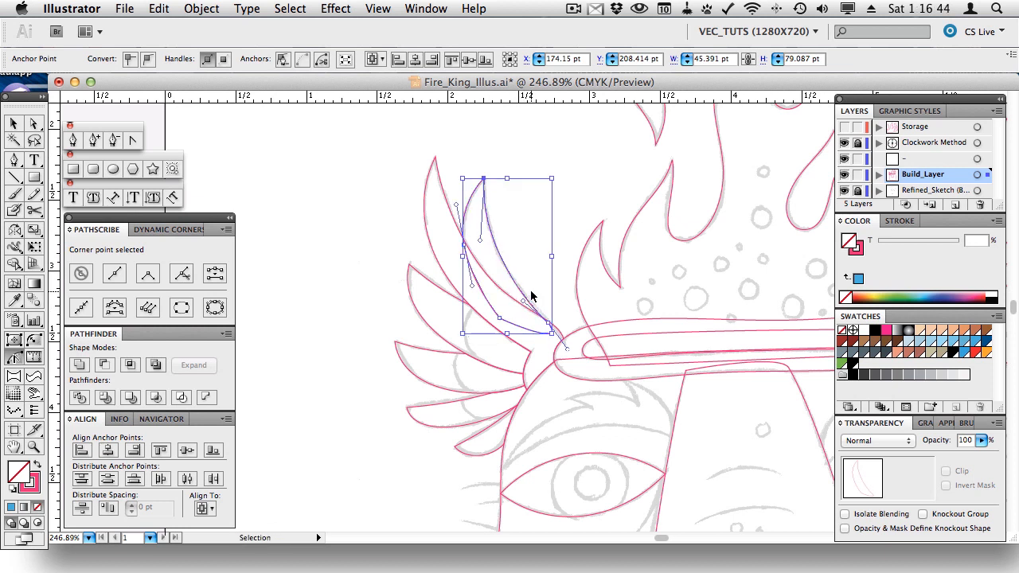
key("v")
left_click(462, 216)
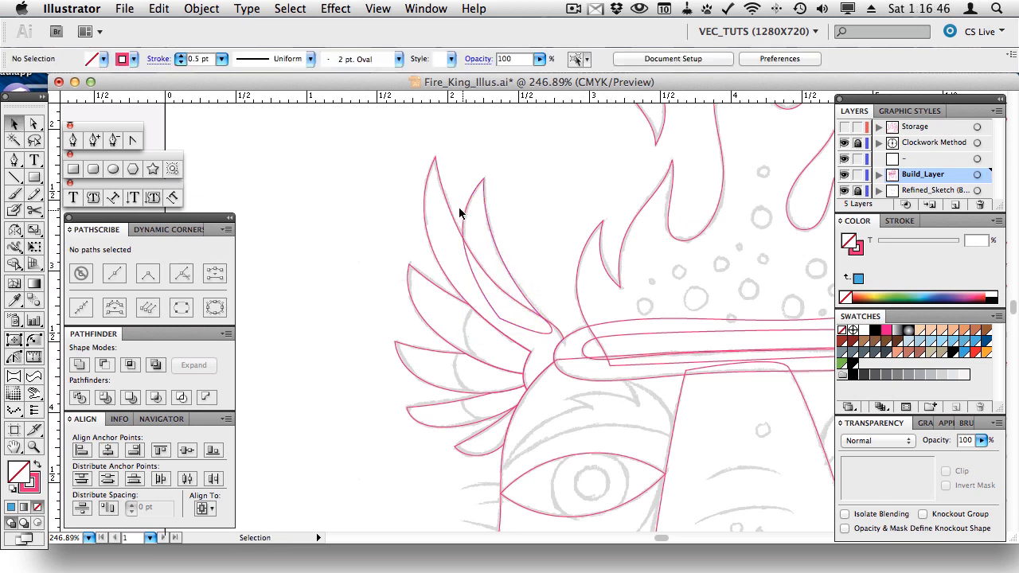
- Fill the new feather light blue and subtract it from the top wing feather with Minus Front
left_click(430, 193)
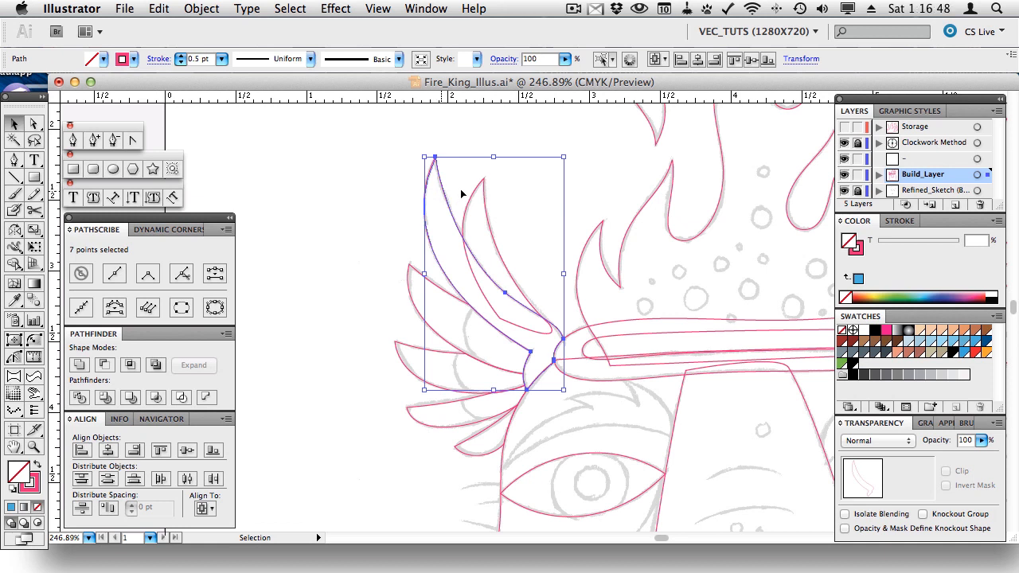
left_click(974, 342)
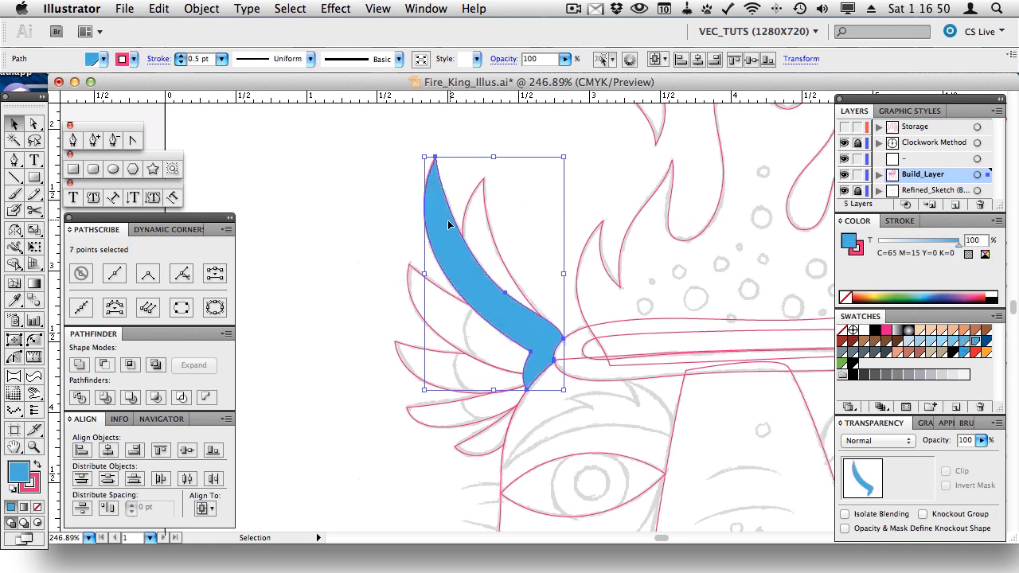
left_click(485, 203, "shift")
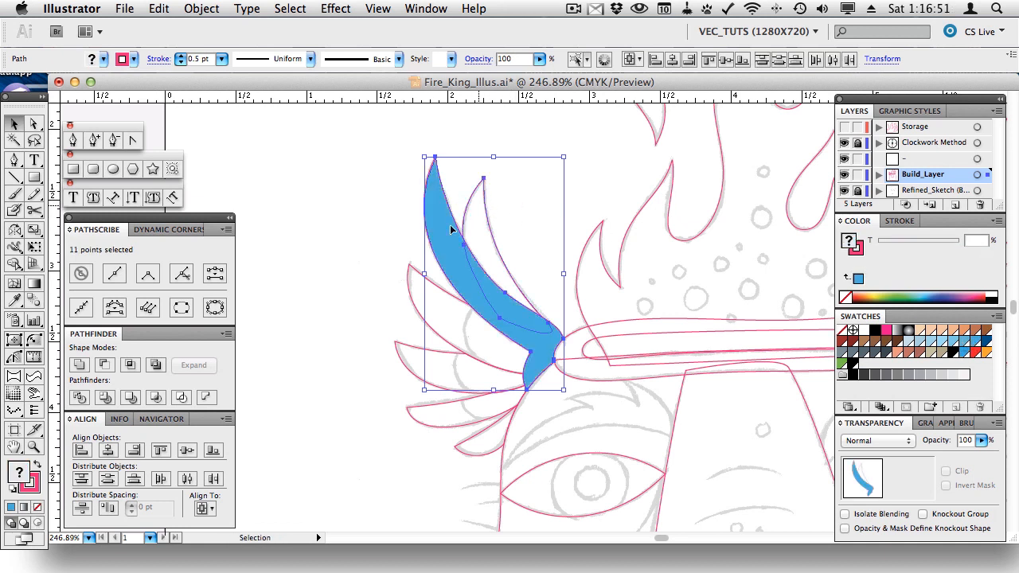
left_click(103, 365)
left_click(567, 232)
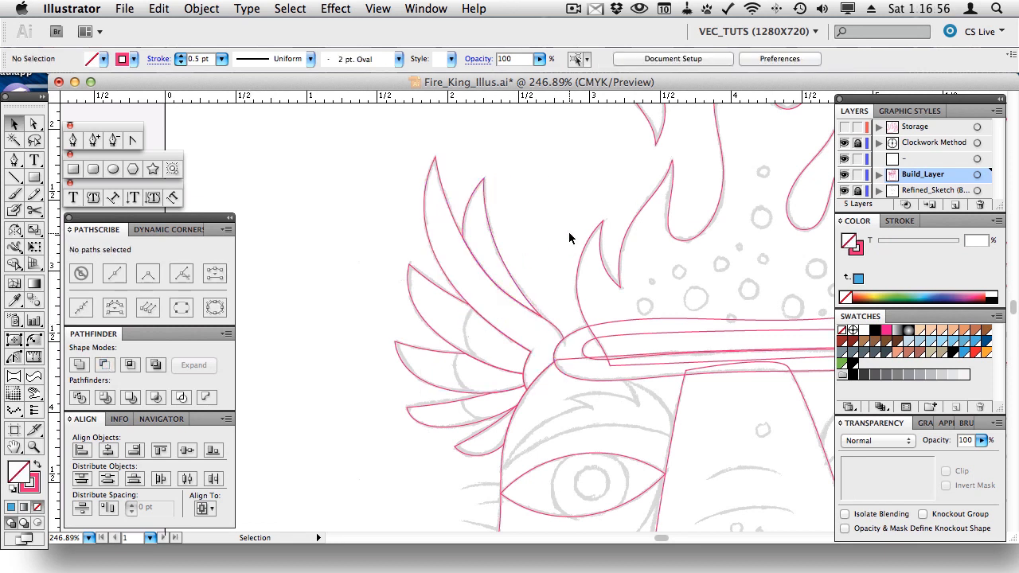
- Switch to Outline view and draw a closed Pen shape over the middle feather
left_click(114, 169)
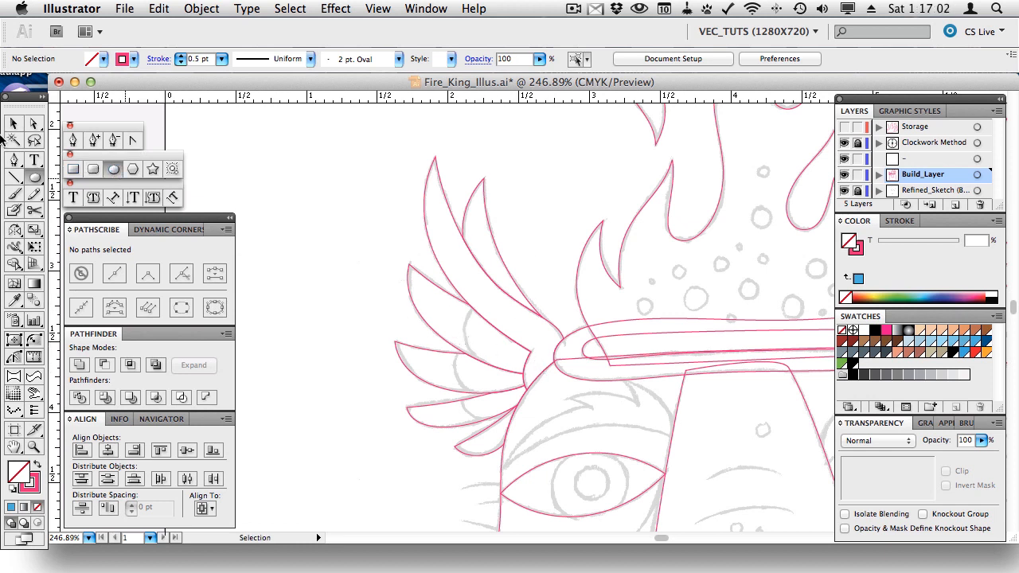
left_click(14, 160)
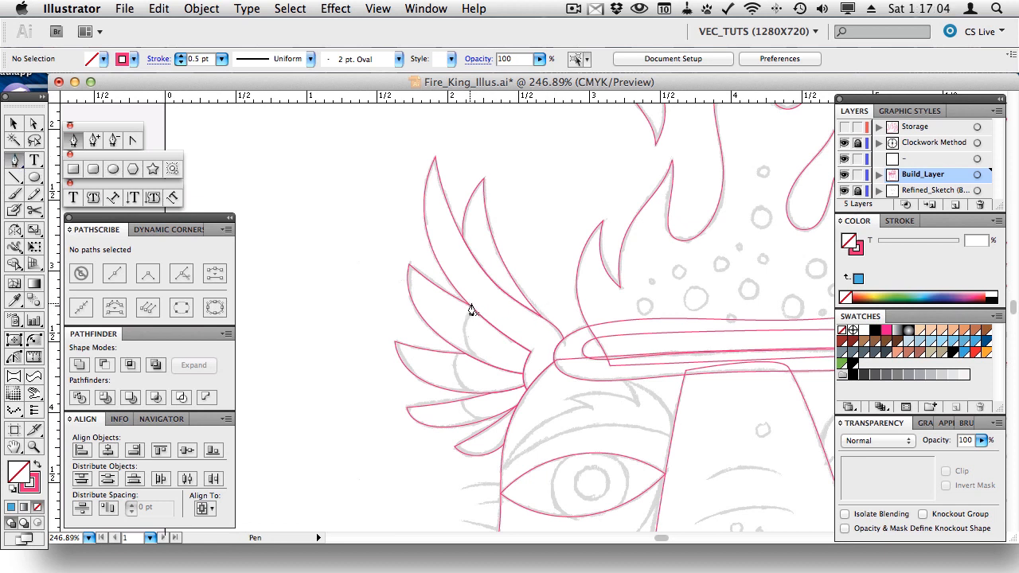
key("v")
key("super+y")
key("super+y")
key("p")
left_click_drag(469, 309, 498, 380)
left_click(537, 386)
left_click(540, 327)
left_click(468, 306)
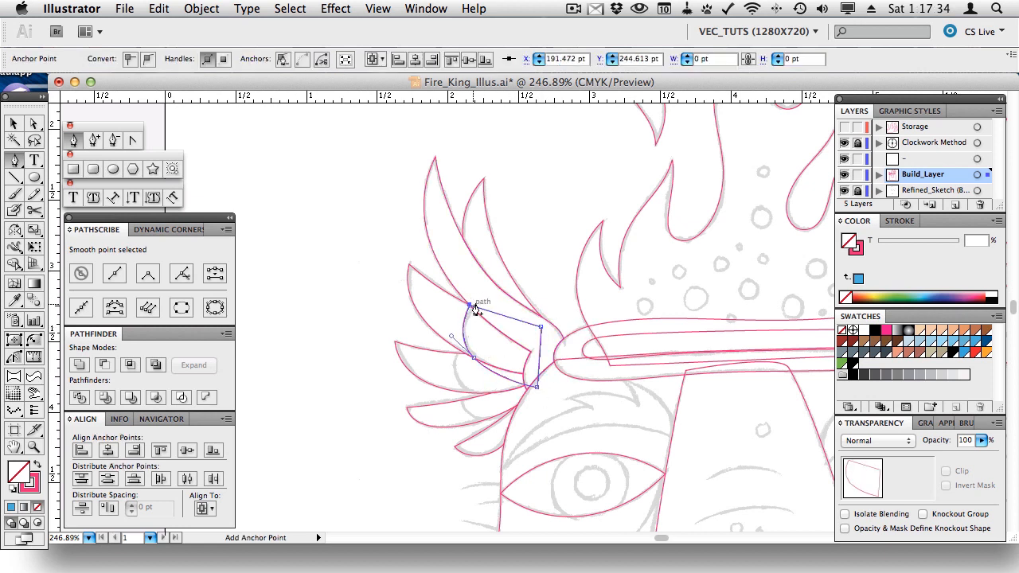
- Select the shape with the middle wing path and apply Pathfinder Intersect to keep their overlap
key("v")
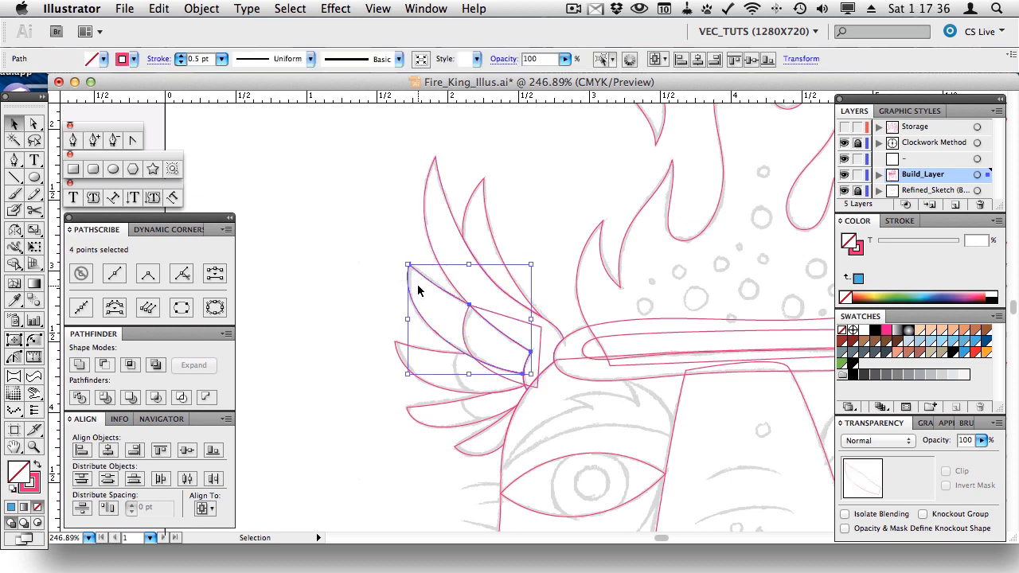
left_click(466, 313, "shift")
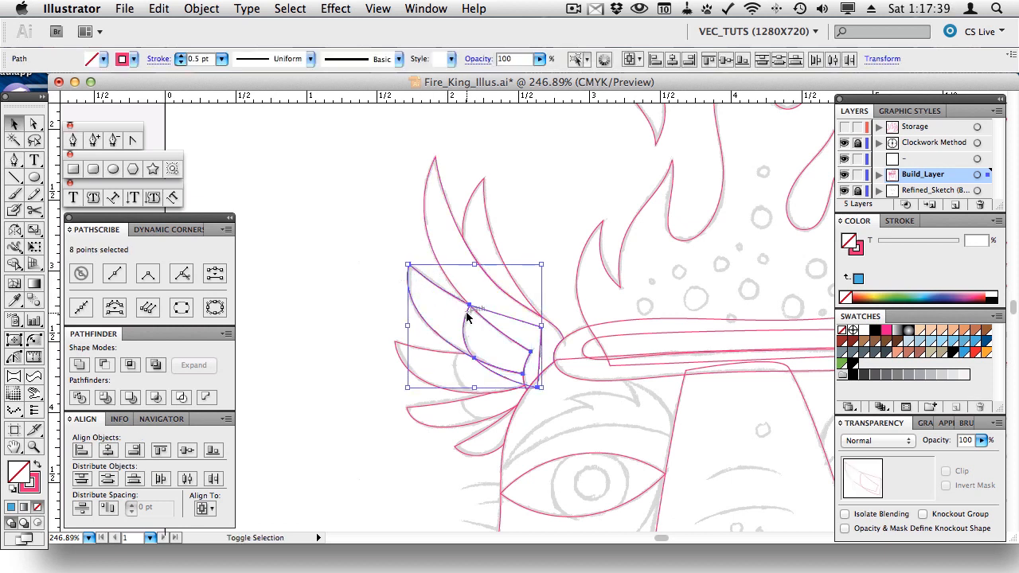
left_click(131, 365)
left_click(302, 291)
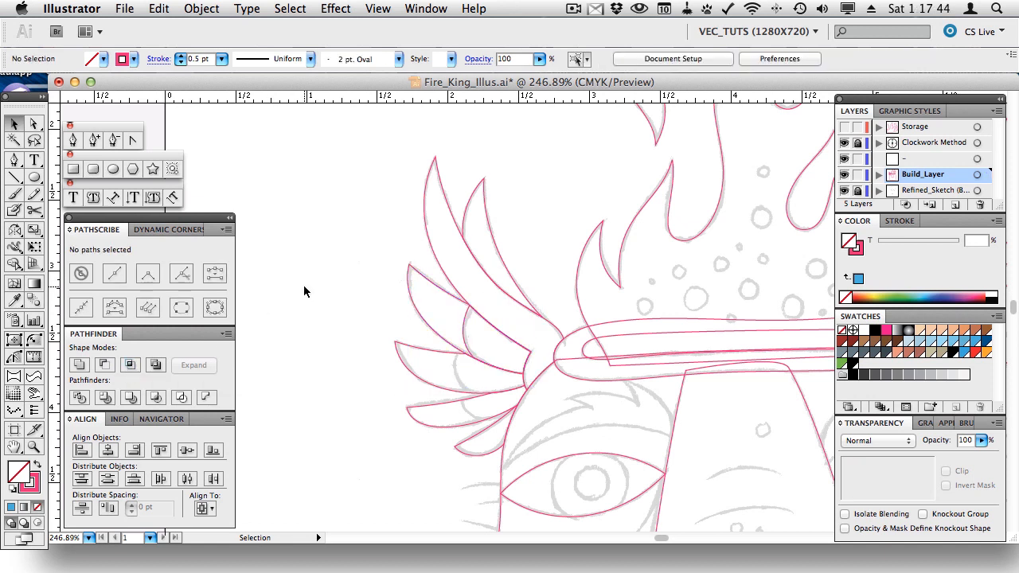
- Draw a closed curved Pen shape over the lower feather reaching toward the wing base
left_click(14, 160)
left_click(15, 160)
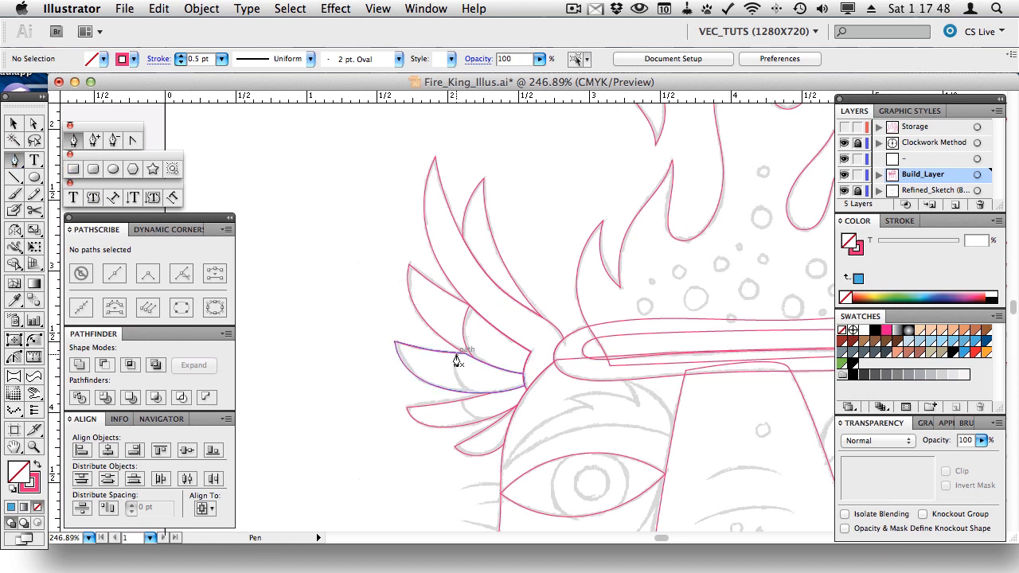
left_click_drag(456, 353, 452, 370)
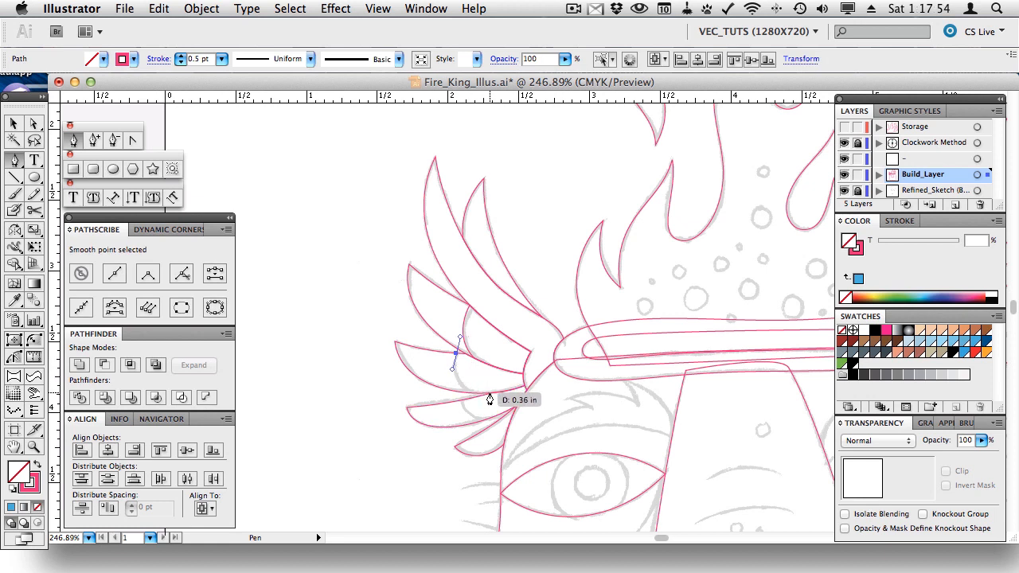
left_click_drag(491, 393, 530, 401)
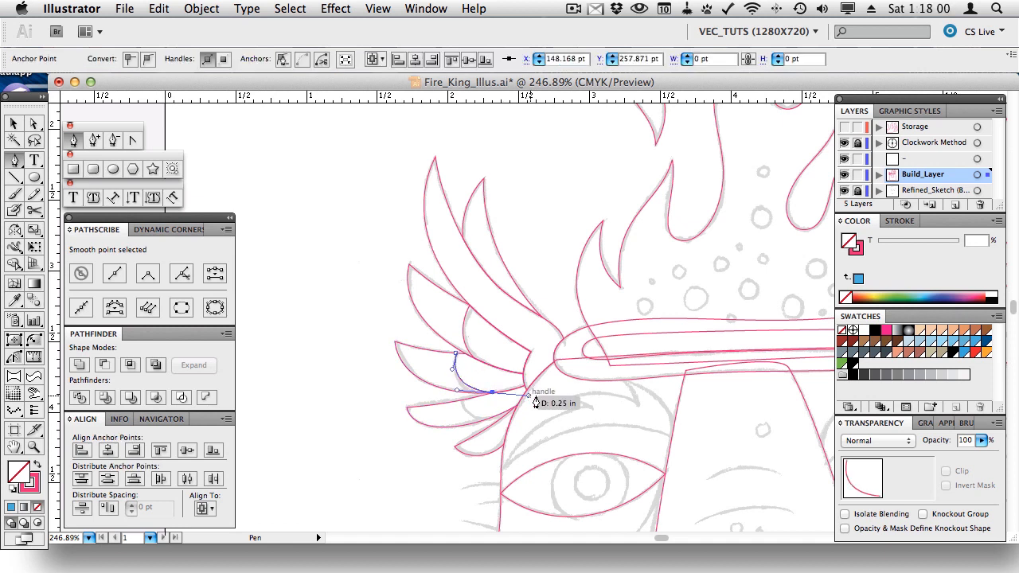
left_click(541, 386)
left_click(519, 347)
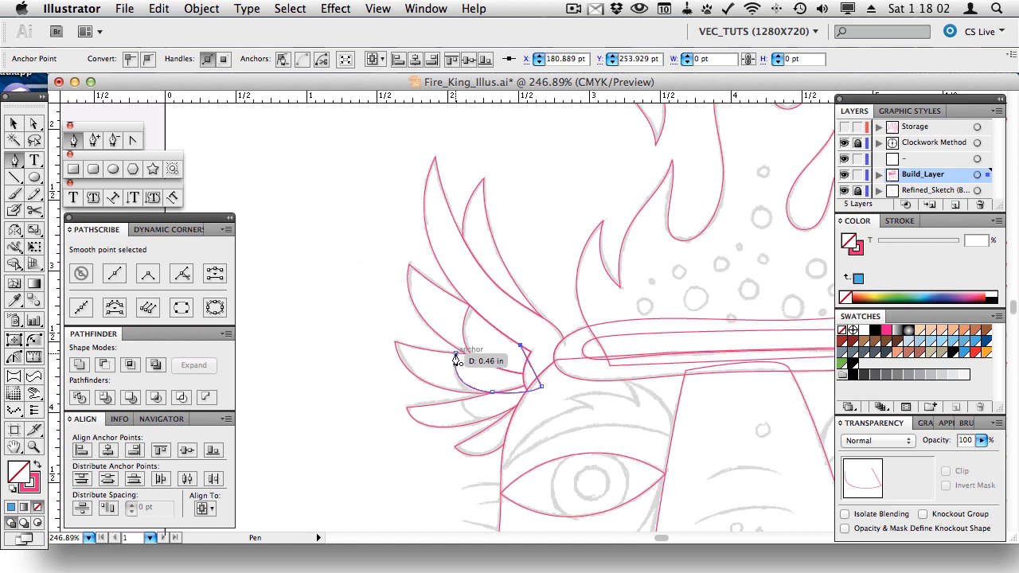
left_click(455, 354)
- Select the left feather with the traced shape and apply Pathfinder Intersect
key("v")
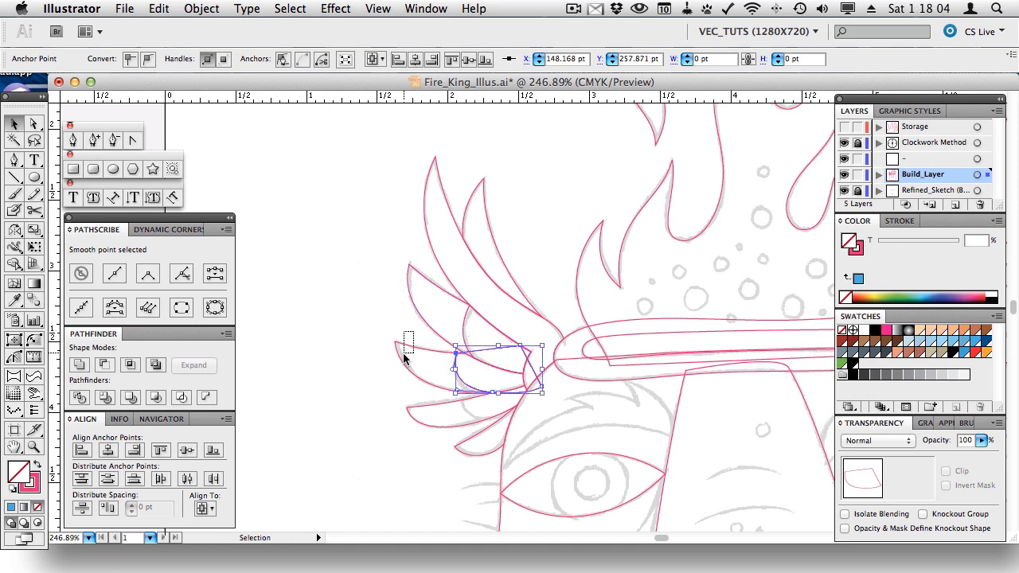
left_click(404, 355)
left_click(455, 365, "shift")
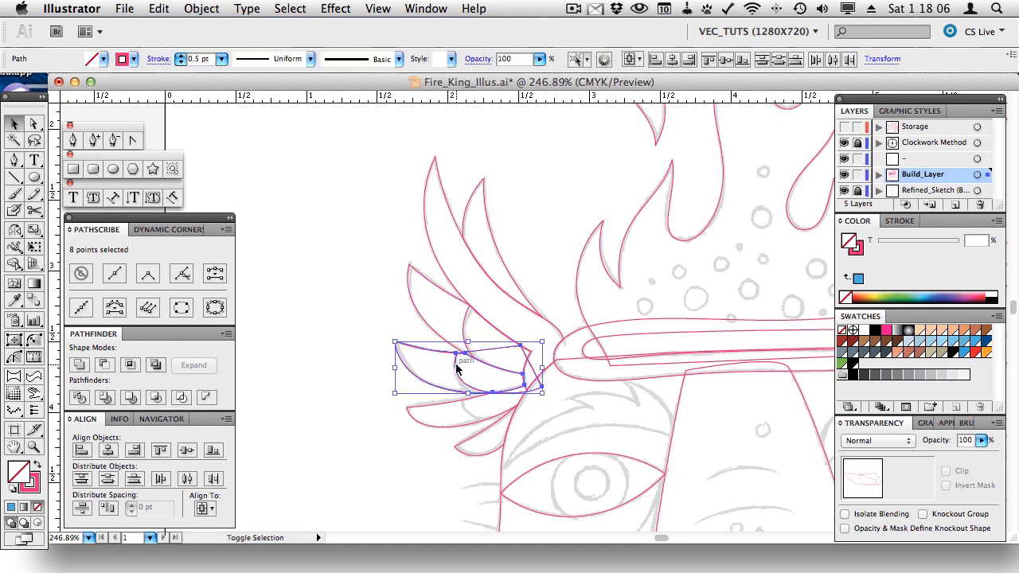
left_click(131, 364)
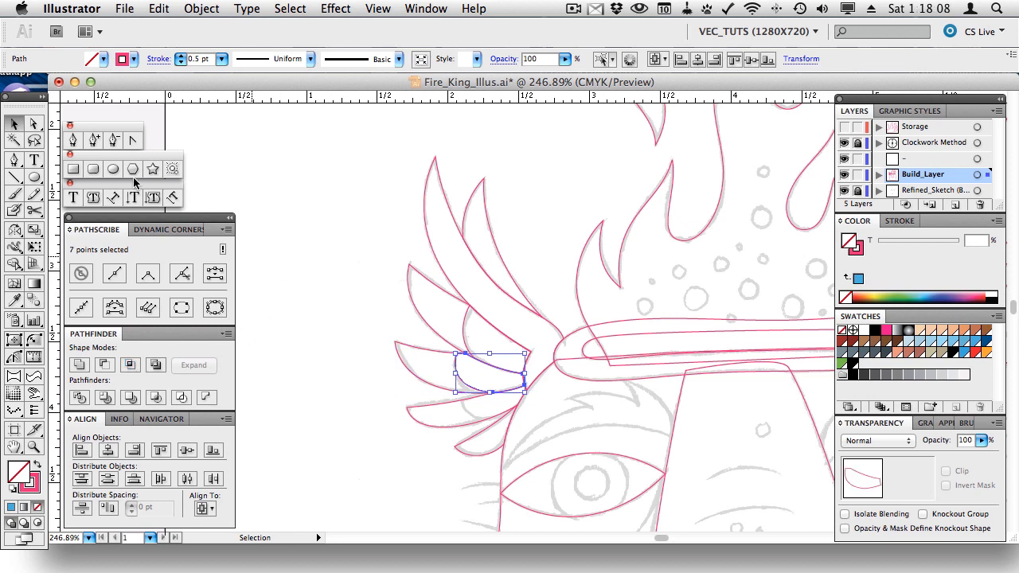
left_click(73, 140)
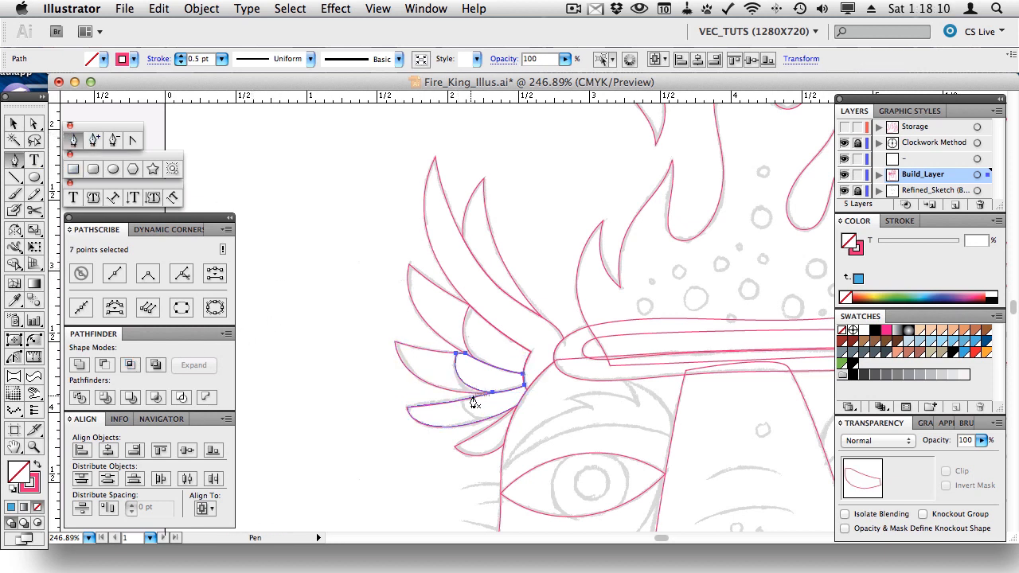
- Draw a closed curved outline under the lowest feather, reaching up the wing
left_click_drag(460, 398, 514, 415)
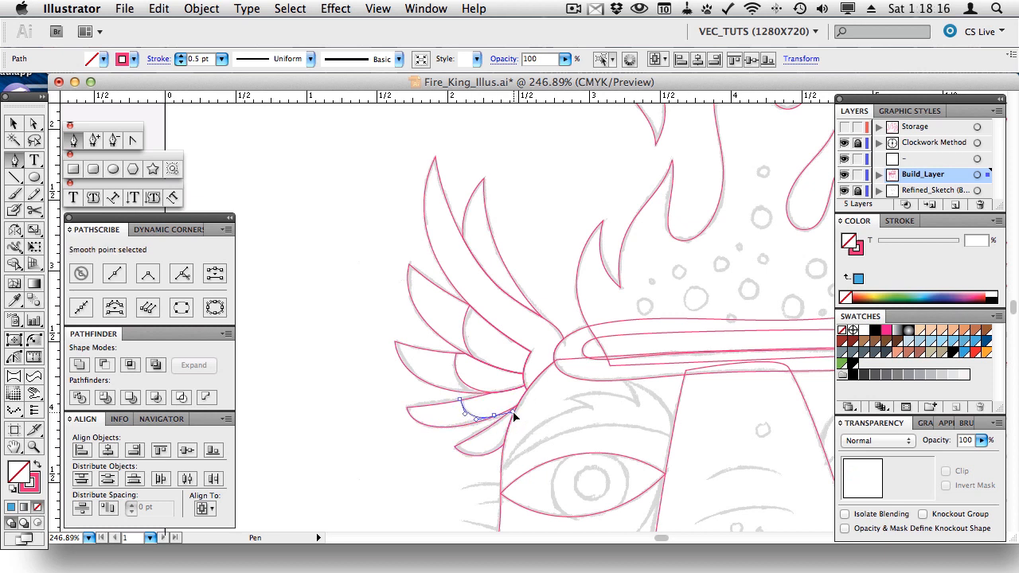
left_click(542, 405)
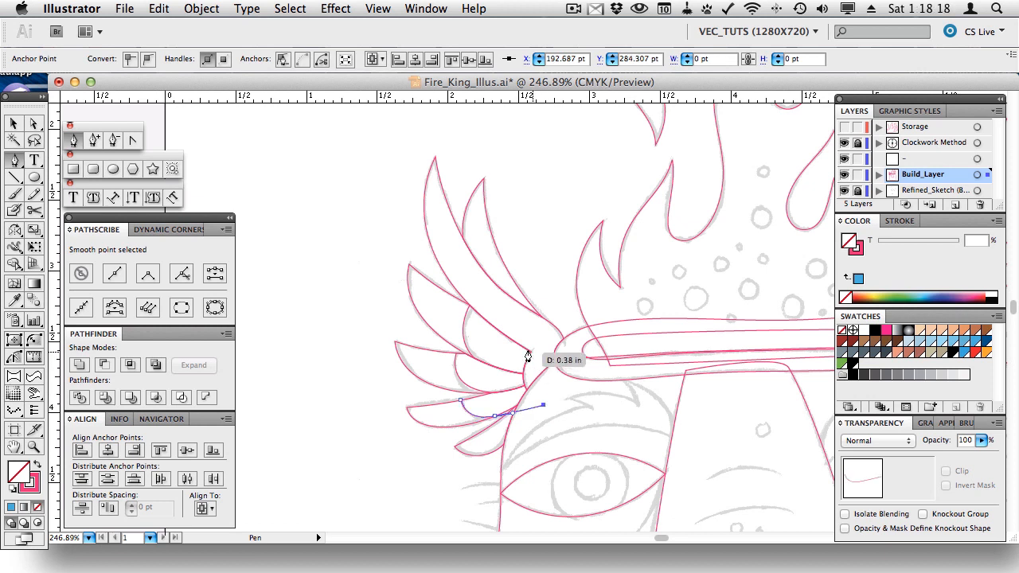
left_click(525, 349)
left_click(461, 400)
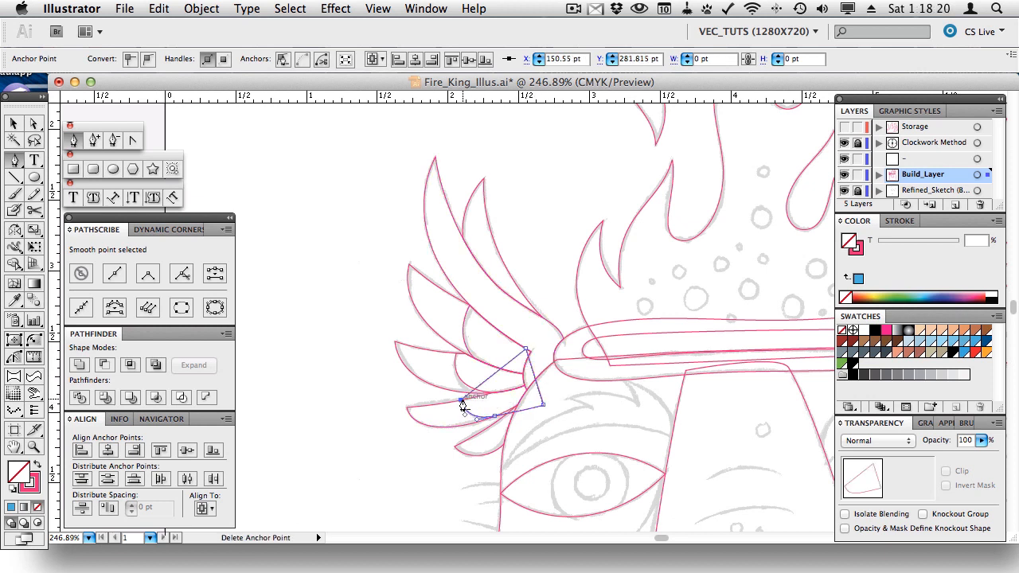
- Select the drawn shape with the lowest feather and cut it out using Pathfinder
key("v")
left_click(423, 421)
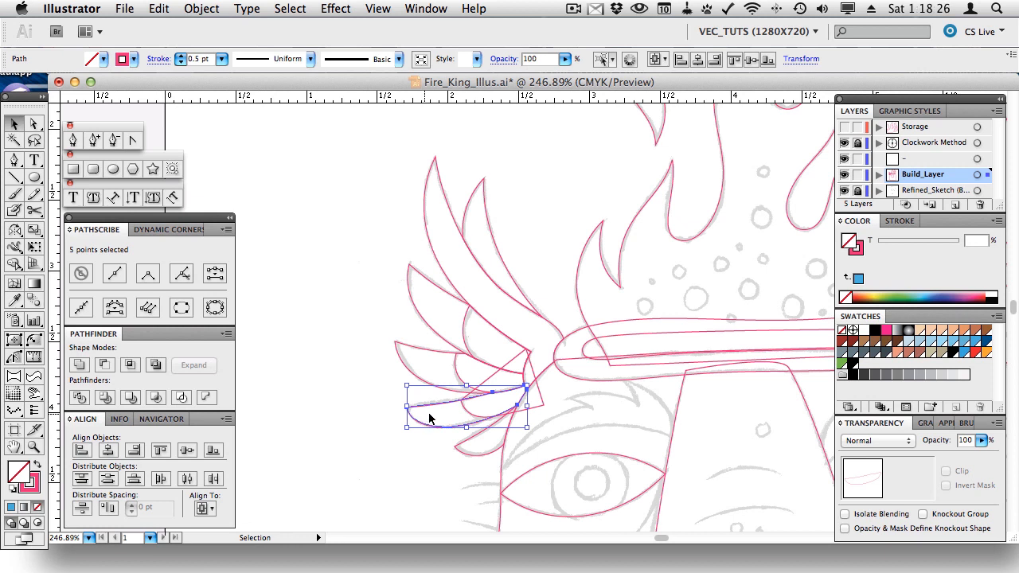
left_click(470, 412, "shift")
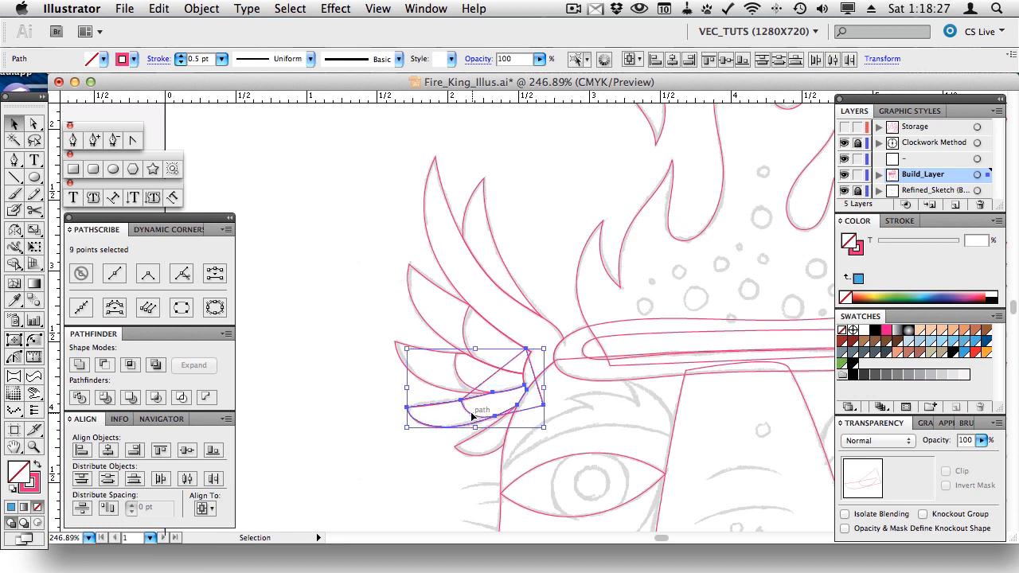
left_click(130, 364)
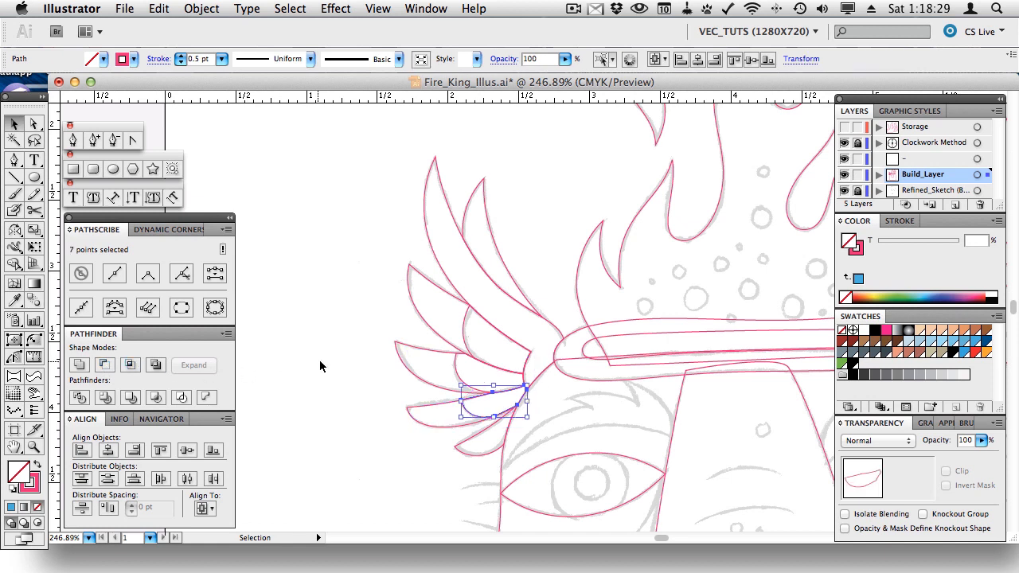
left_click(374, 382)
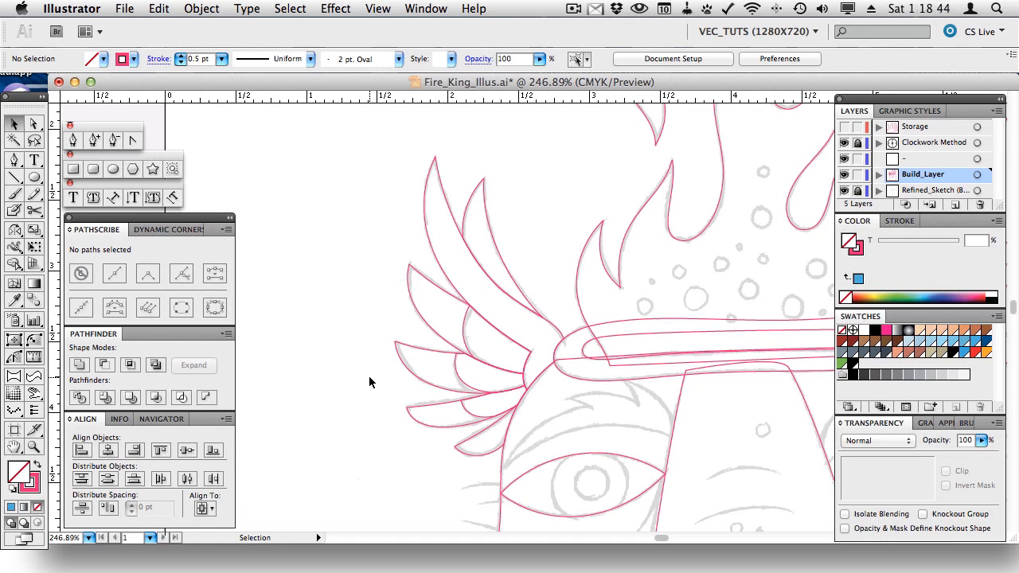
- Pick the Dynamic Corners tool, then draw a 0.74 in practice square left of the wing
left_click(36, 341)
left_click(168, 230)
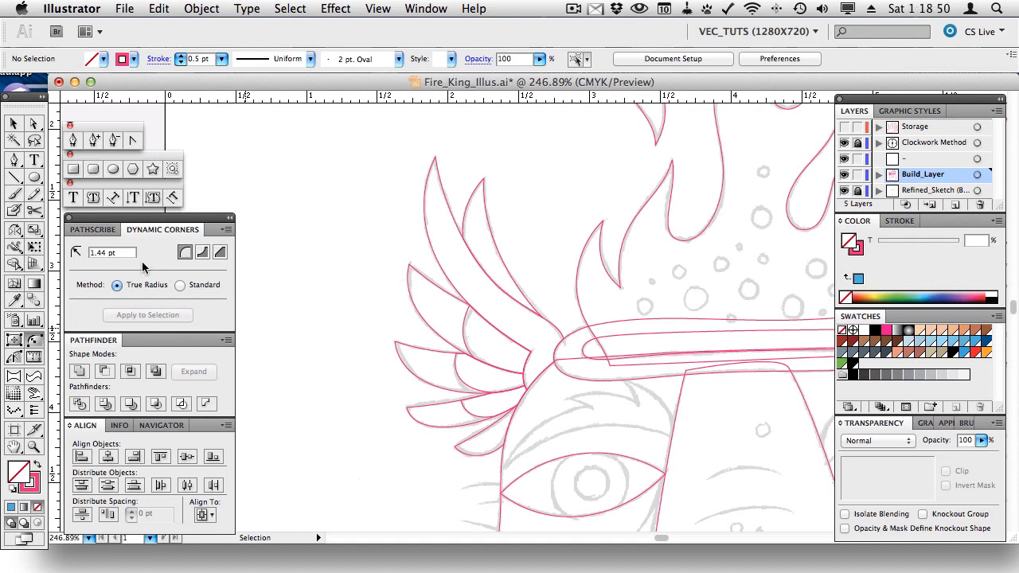
left_click(73, 168)
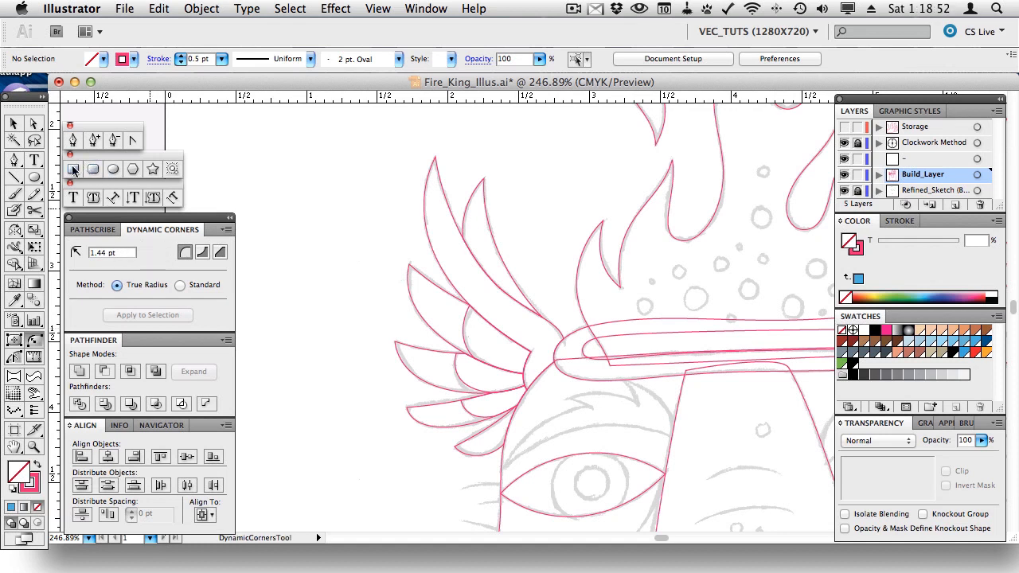
left_click_drag(270, 167, 374, 271)
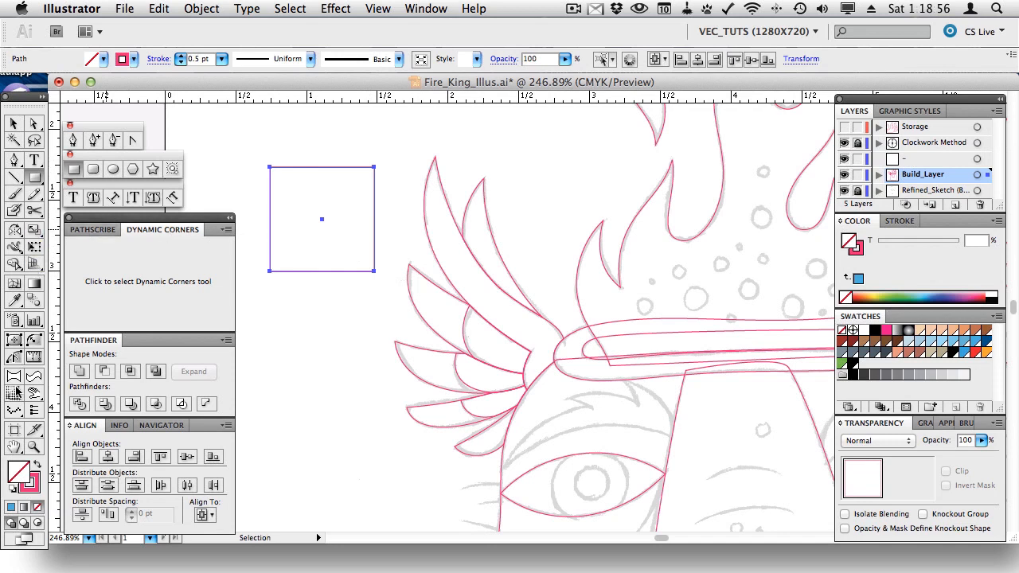
- Round the practice square's corners with Dynamic Corners, redoing the bottom-left at a 12 pt radius
left_click(34, 341)
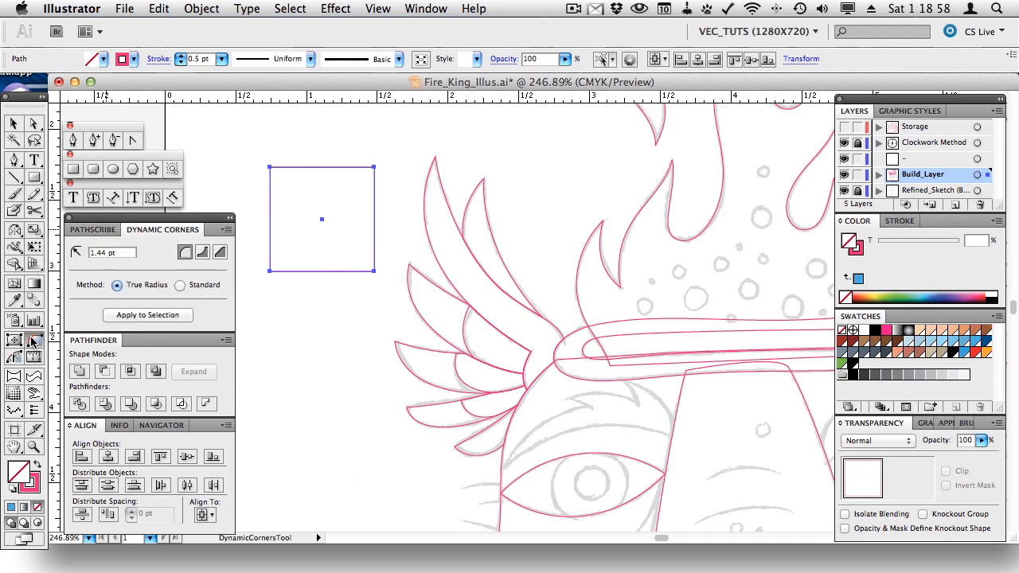
left_click_drag(271, 165, 278, 178)
left_click_drag(375, 168, 362, 181)
left_click_drag(374, 275, 358, 261)
left_click_drag(272, 275, 285, 265)
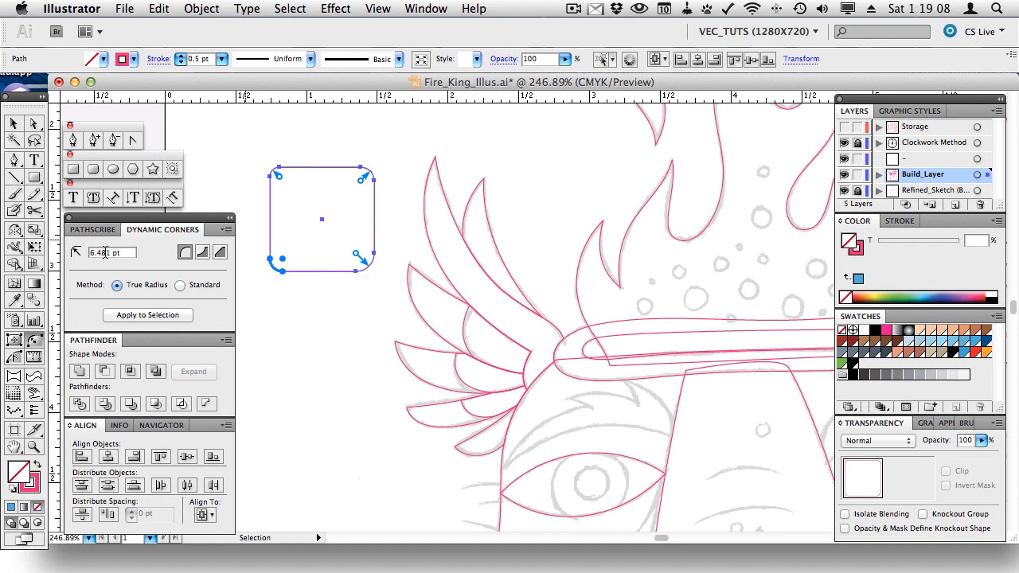
key("super+z")
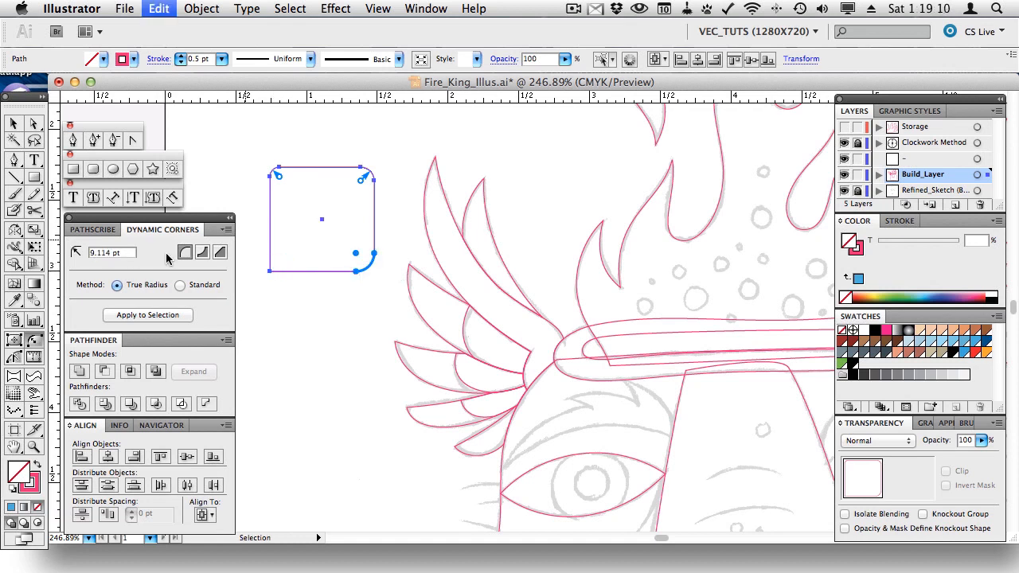
left_click_drag(110, 252, 75, 251)
type("12")
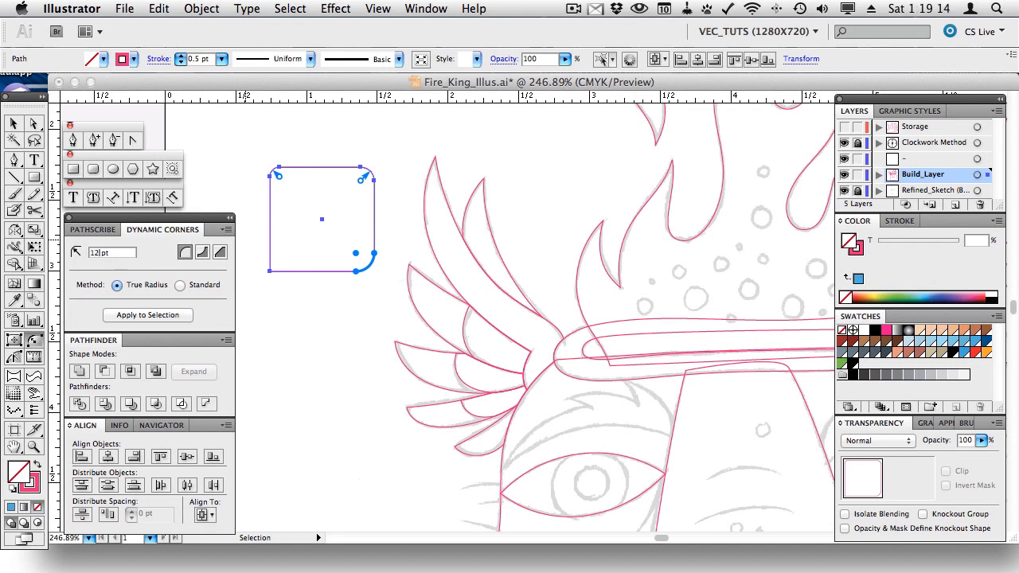
left_click(270, 274)
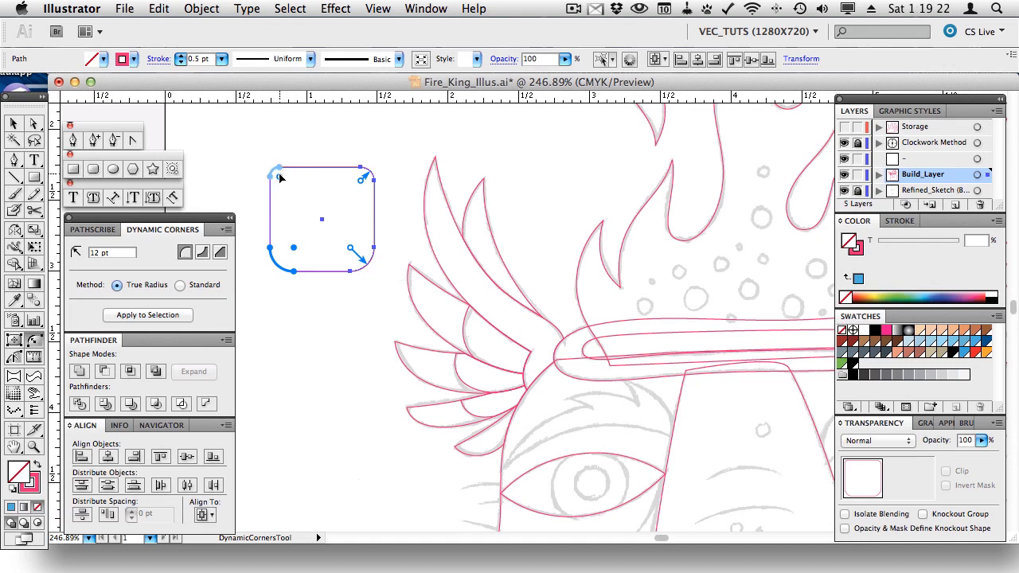
- Drag all four corners of the square back to sharp
left_click_drag(351, 248, 377, 284)
left_click_drag(296, 250, 269, 271)
left_click_drag(285, 172, 269, 166)
left_click_drag(362, 183, 386, 162)
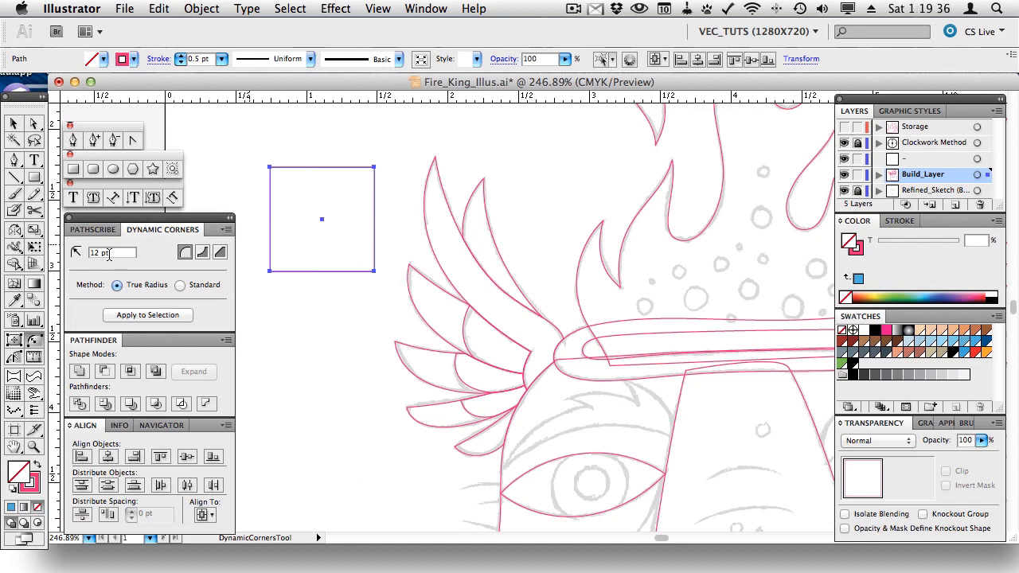
- Test rounding each corner, then all four at once with Apply to Selection, undoing both
left_click(271, 169)
left_click(374, 169)
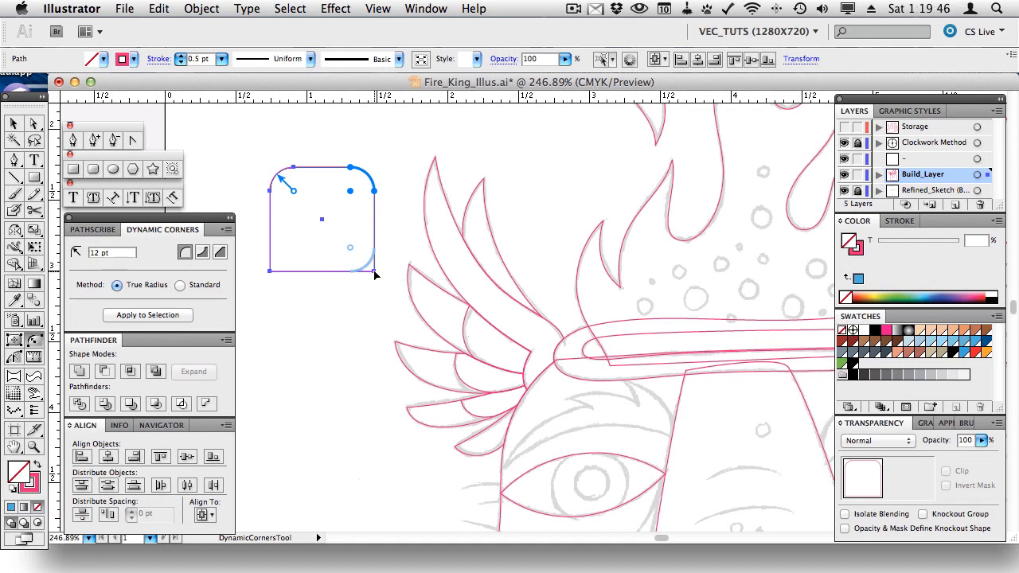
left_click(374, 274)
left_click(276, 274)
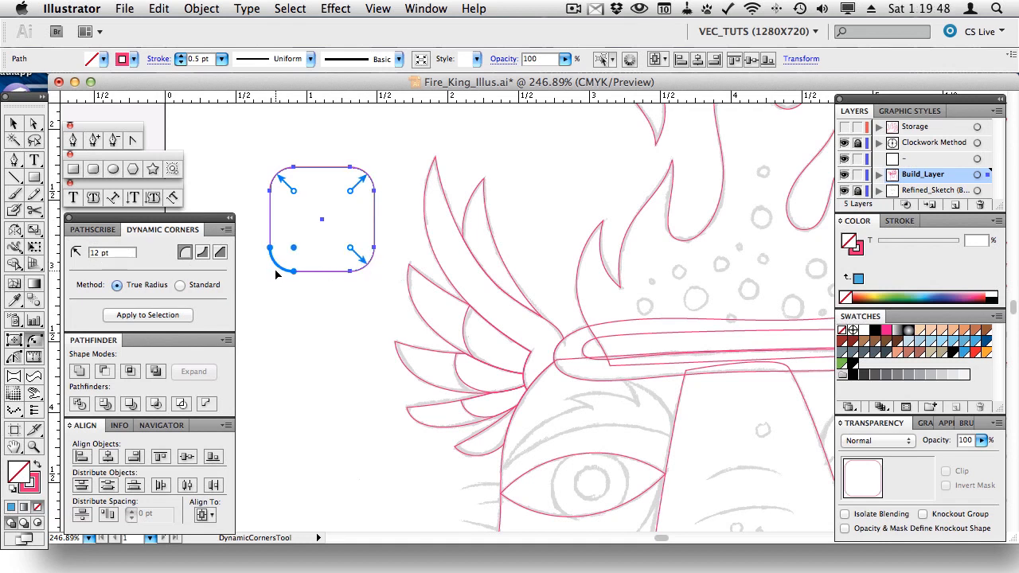
key("super+z")
key("super+z")
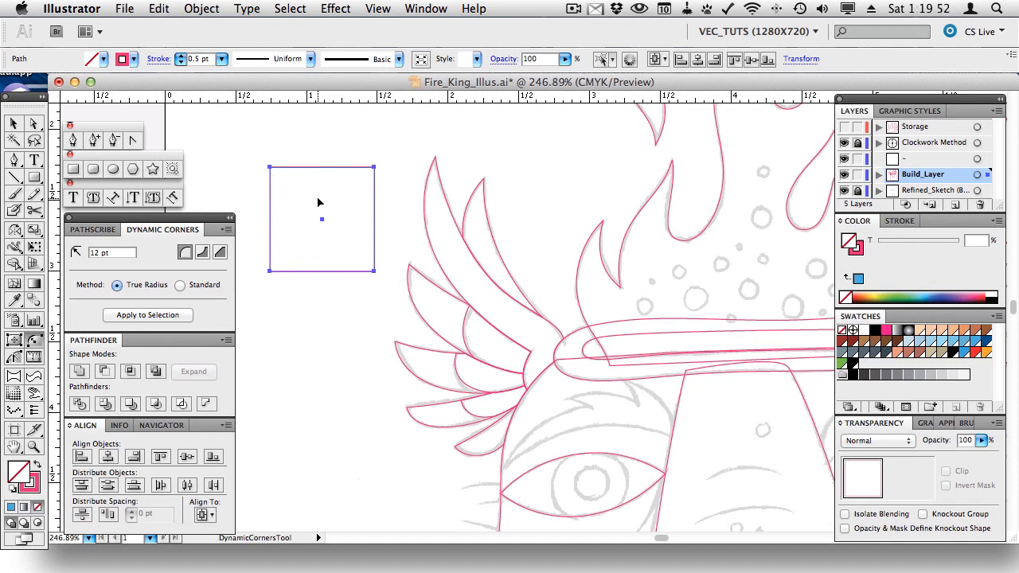
left_click(131, 316)
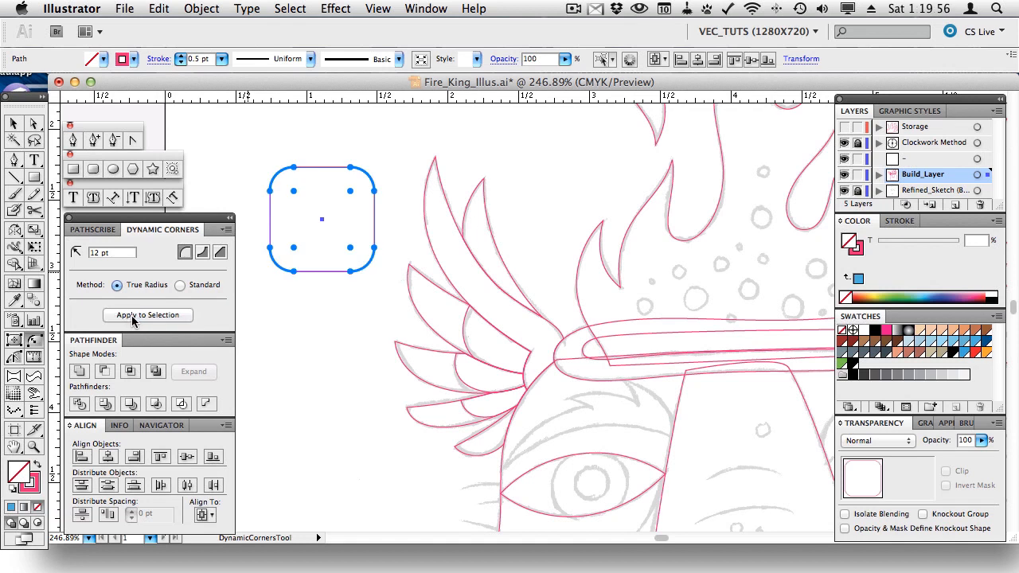
key("super+z")
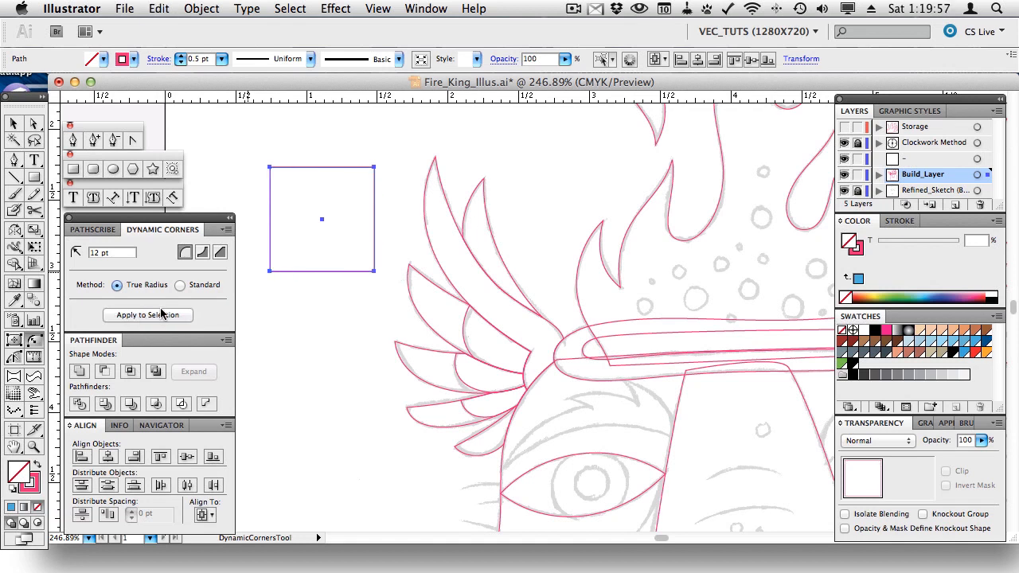
- Try an inverted corner, then chamfer all four corners into an octagon and delete it
left_click(200, 253)
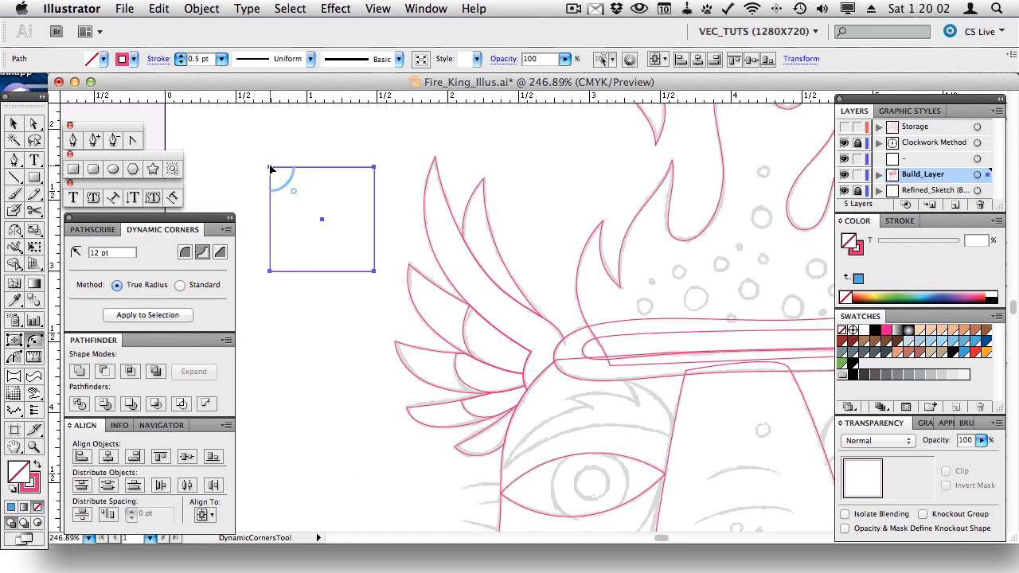
left_click_drag(271, 169, 262, 237)
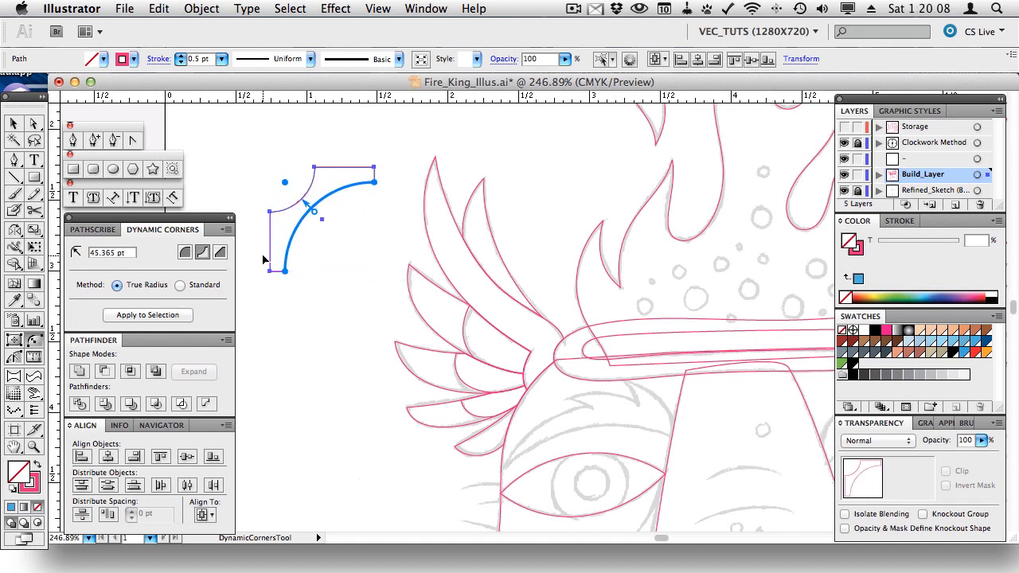
key("super+z")
key("super+z")
left_click(221, 253)
left_click_drag(272, 168, 310, 200)
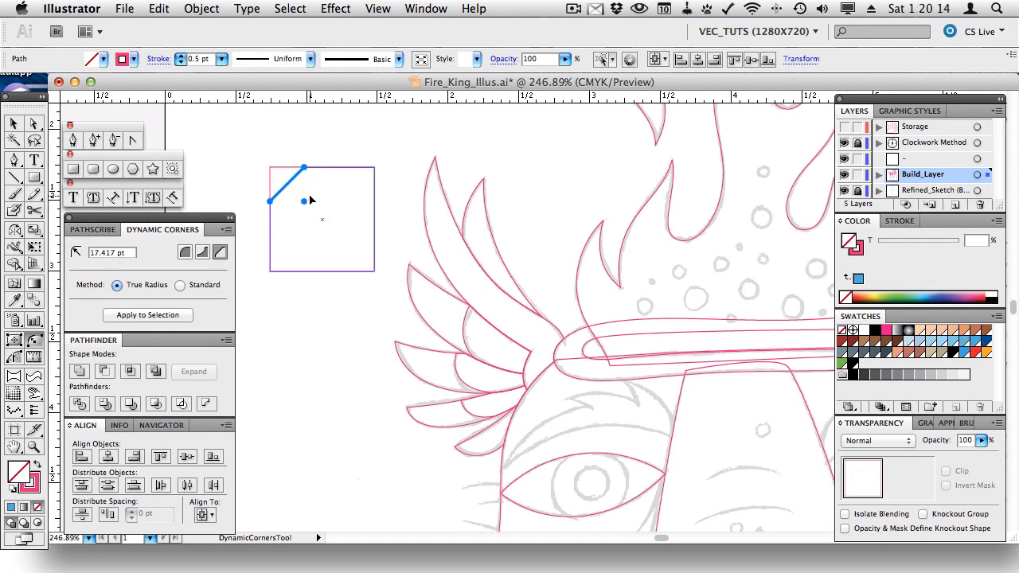
left_click(372, 167)
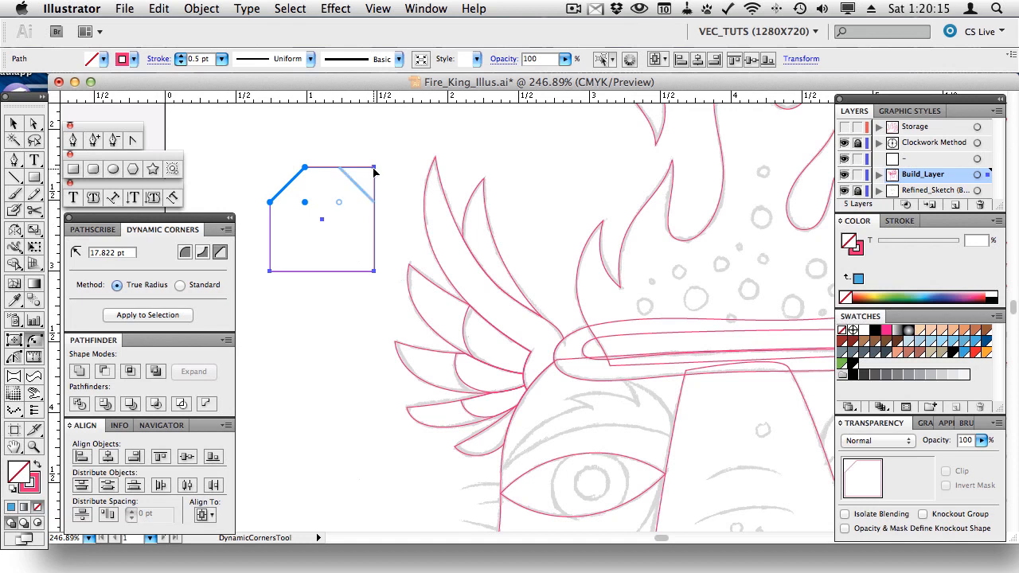
left_click(373, 273)
left_click(272, 271)
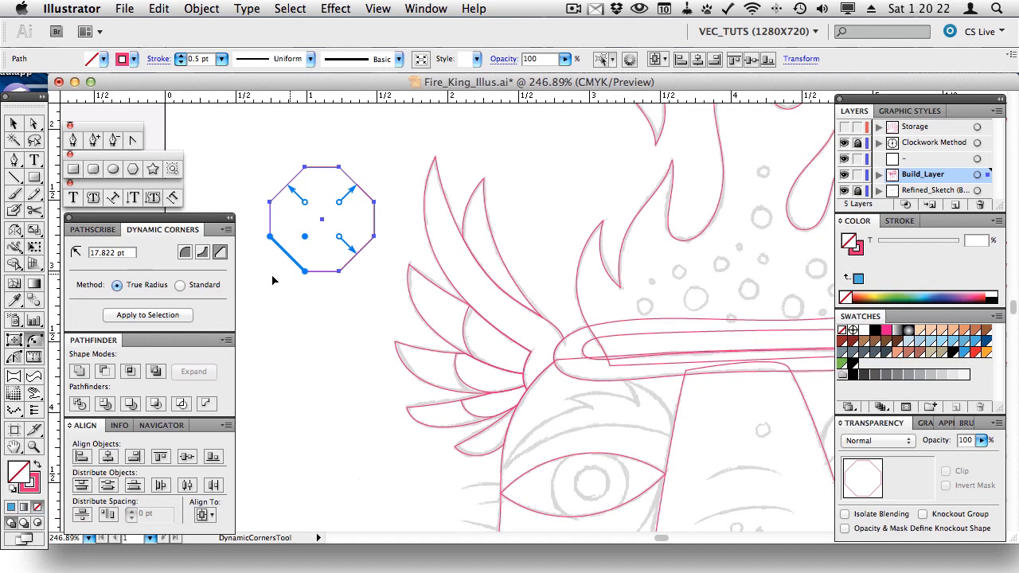
key("Delete")
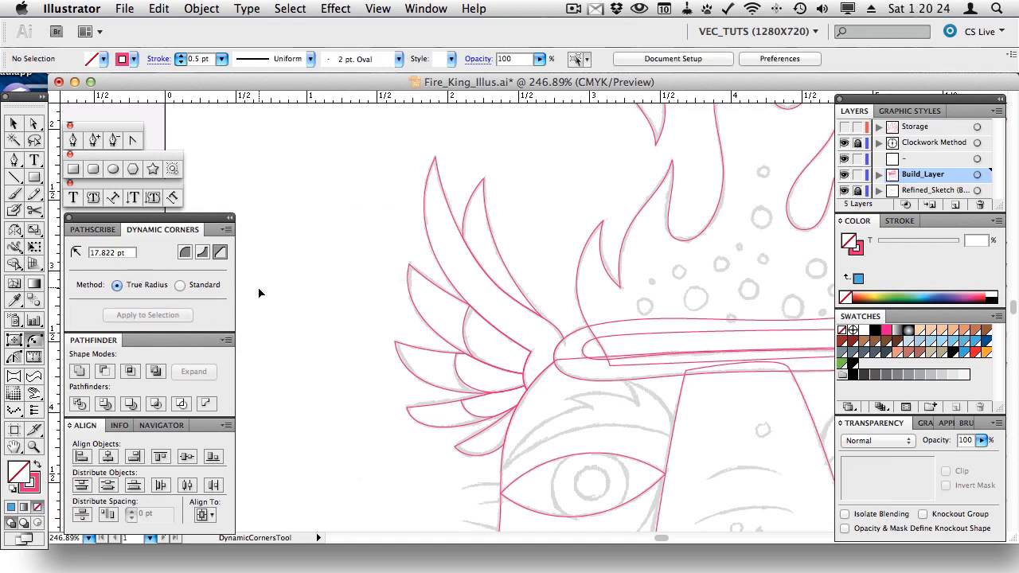
- Switch back to Round corners and slightly round the tall feather's tip
left_click(184, 253)
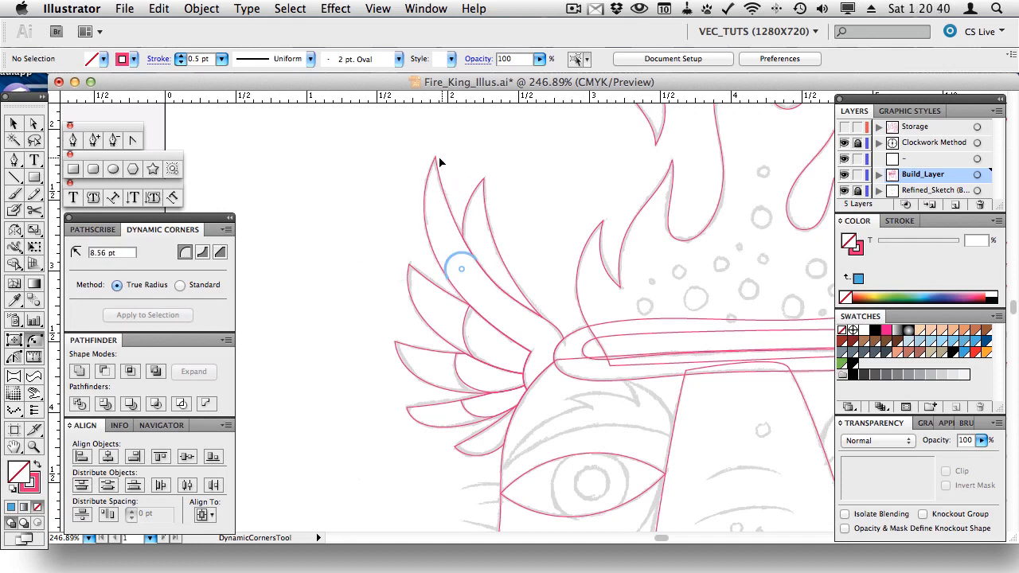
left_click_drag(435, 160, 437, 171)
key("v")
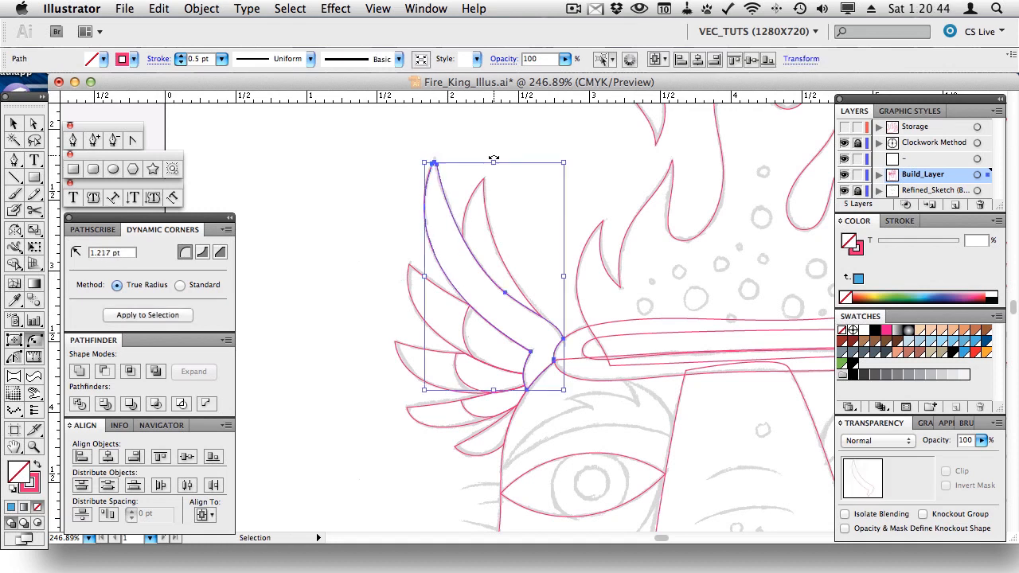
left_click(510, 149, "super")
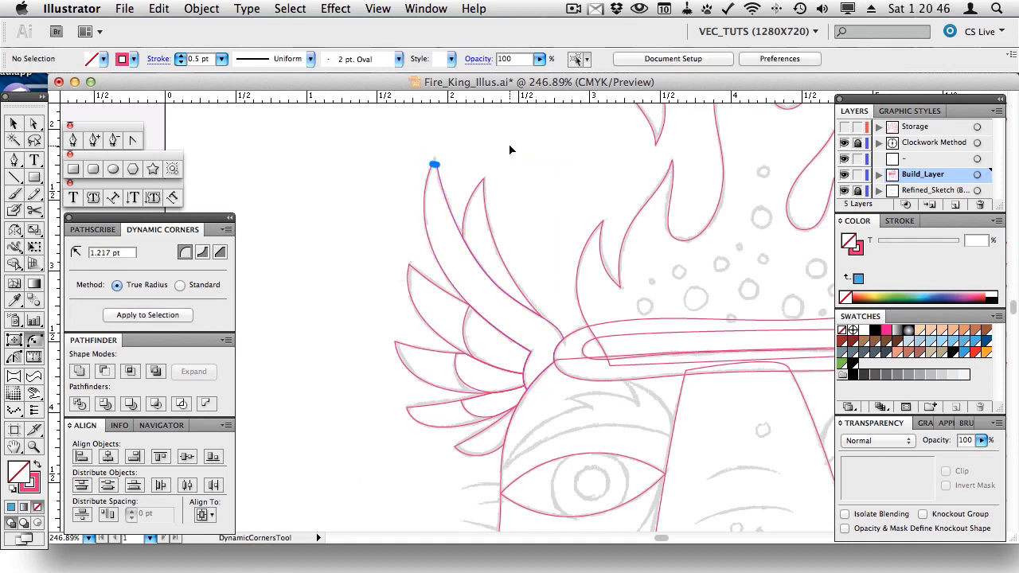
- Zoom in and check the rounded tips on the remaining feathers with Dynamic Corners
left_click(34, 447)
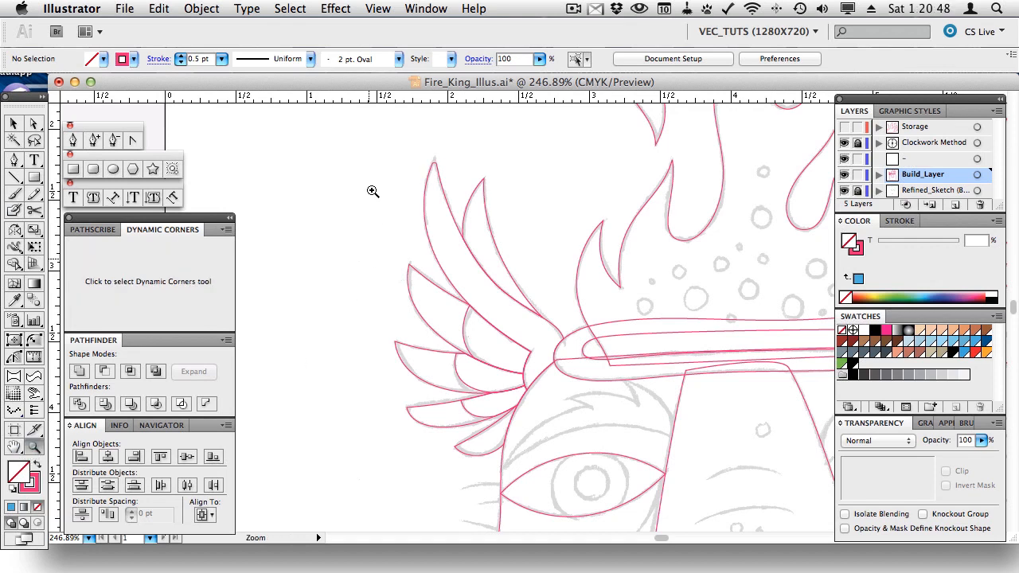
left_click_drag(343, 153, 592, 402)
scroll(592, 400, "up", 5)
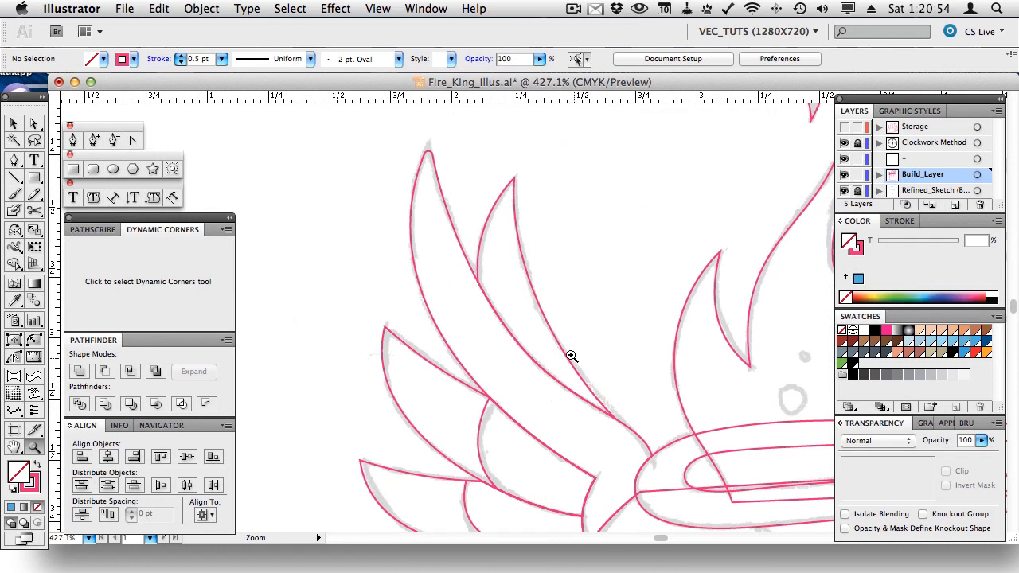
left_click(32, 340)
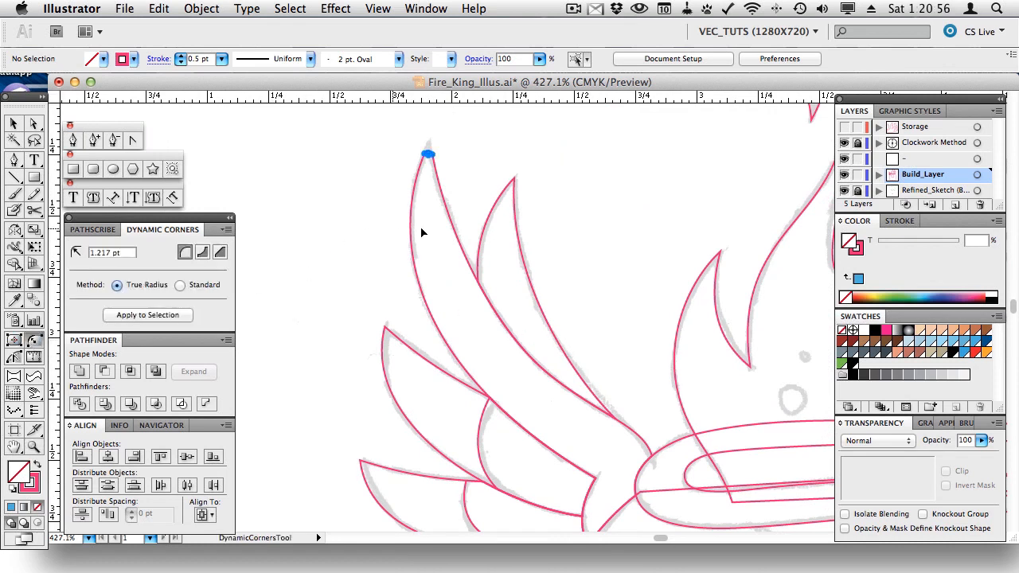
left_click(513, 184)
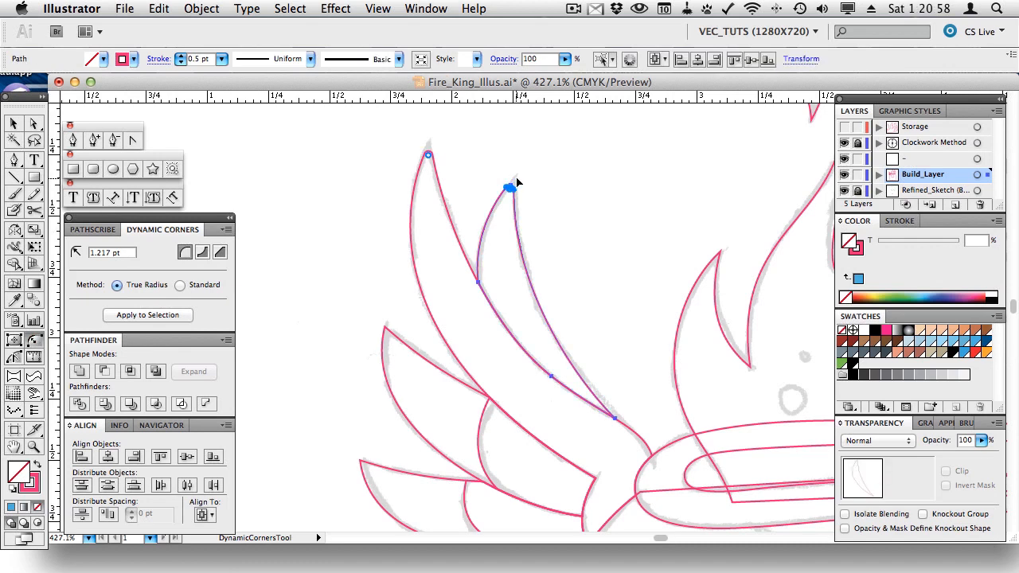
left_click(387, 331, "shift")
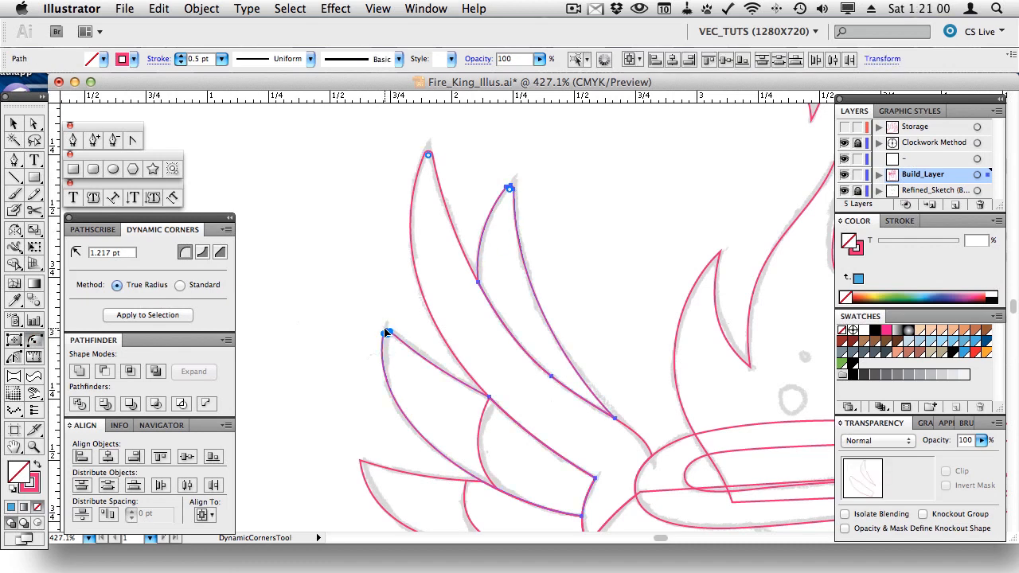
left_click(362, 464, "shift")
scroll(536, 363, "down", 4)
left_click(379, 434, "shift")
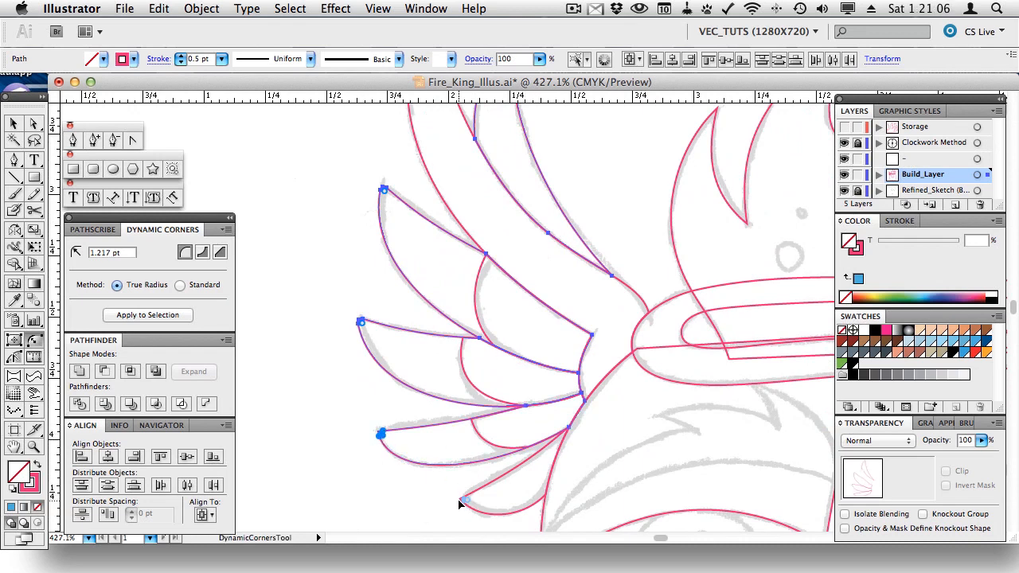
key("v")
left_click(405, 497)
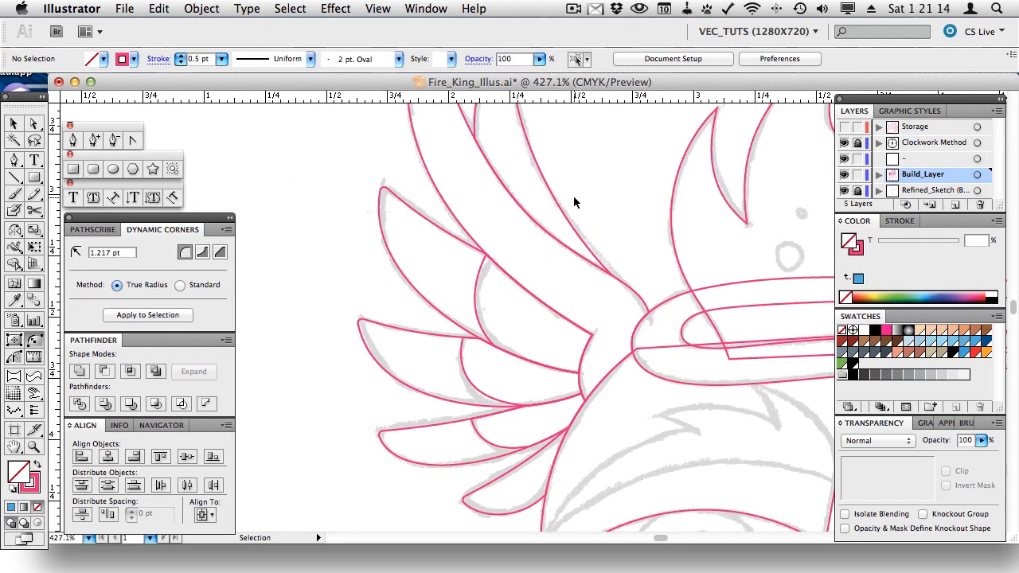
- Pan and zoom out so the whole wing is in view
key("space")
left_click_drag(565, 220, 539, 410)
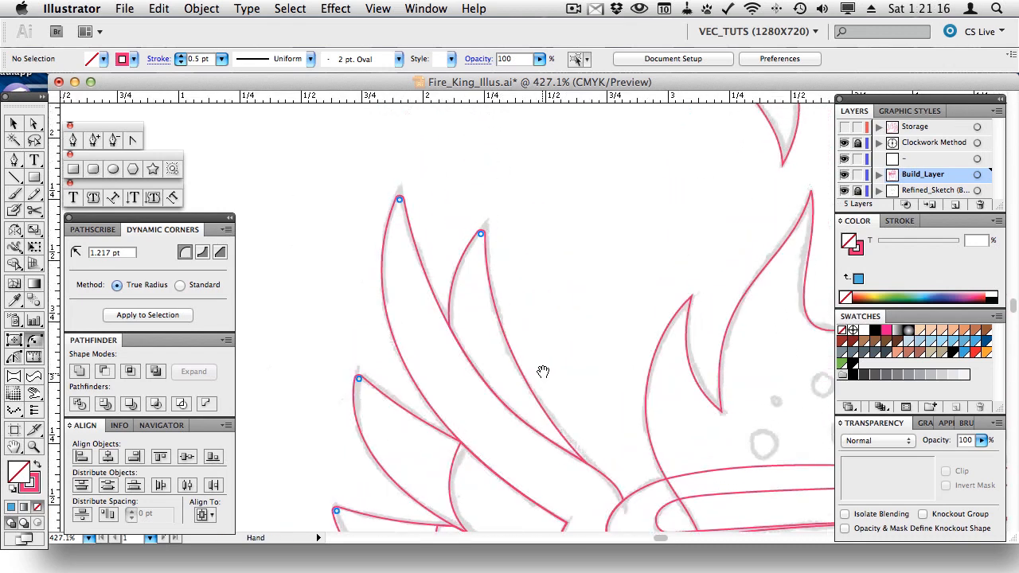
left_click_drag(549, 353, 548, 315)
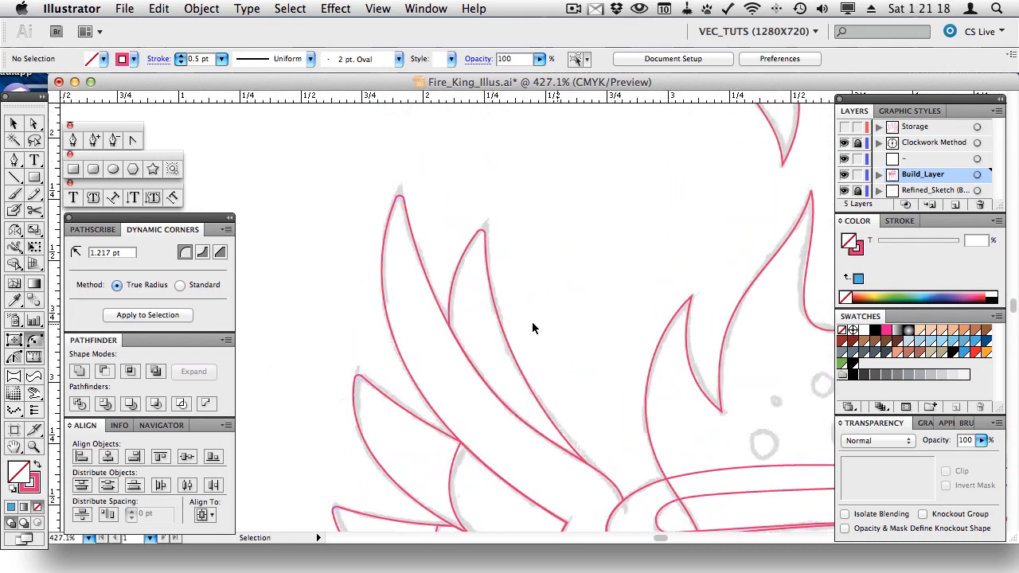
left_click(34, 447)
left_click(476, 411, "alt")
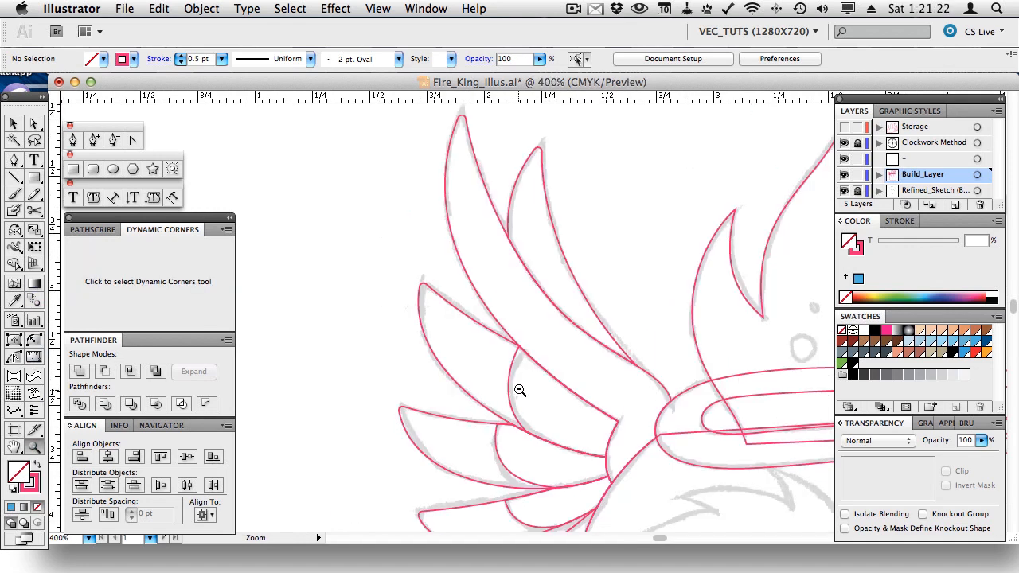
left_click(550, 334, "alt")
left_click(557, 327, "alt")
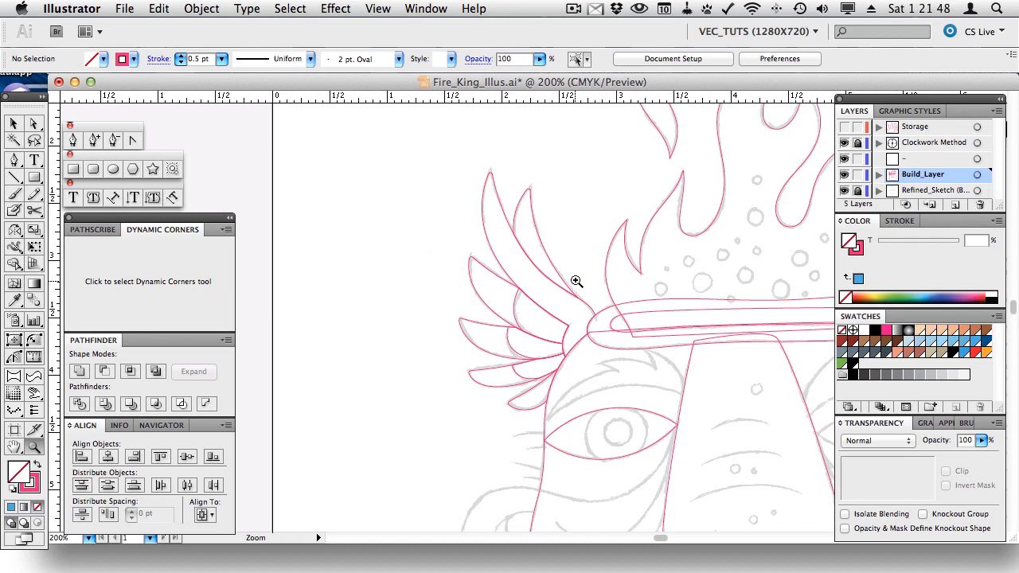
left_click_drag(452, 158, 587, 300)
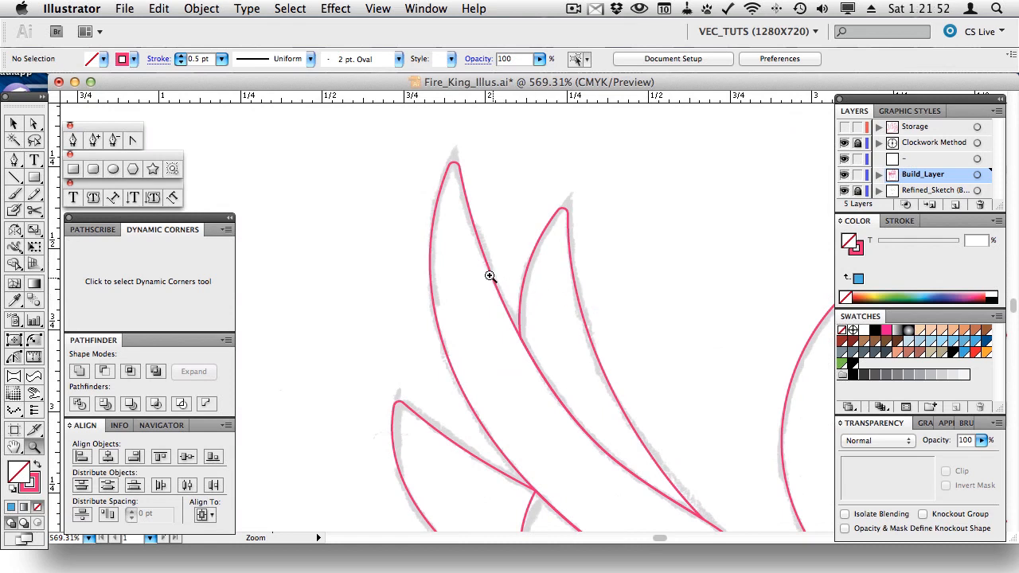
key("v")
left_click_drag(455, 270, 455, 270)
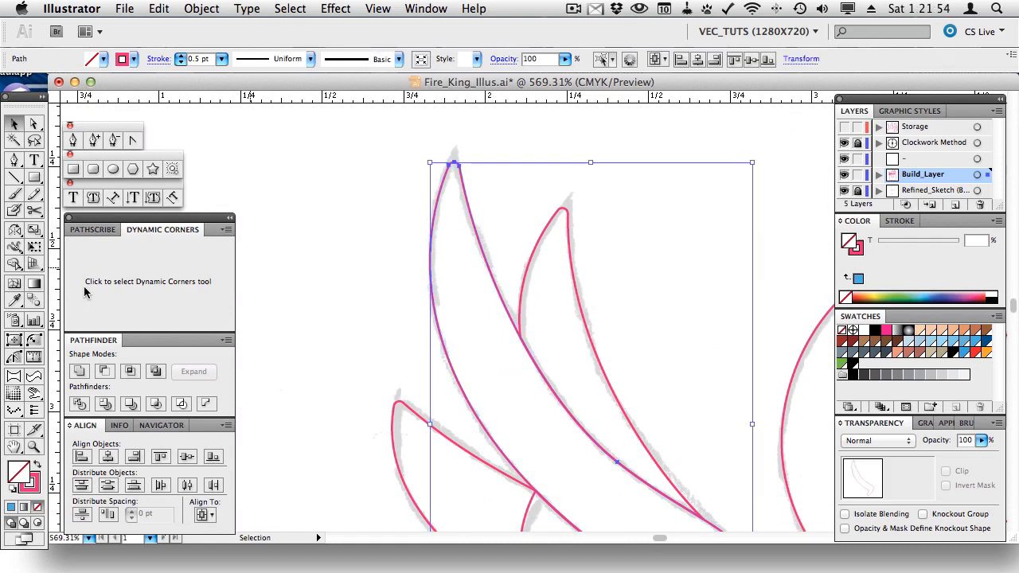
left_click(35, 340)
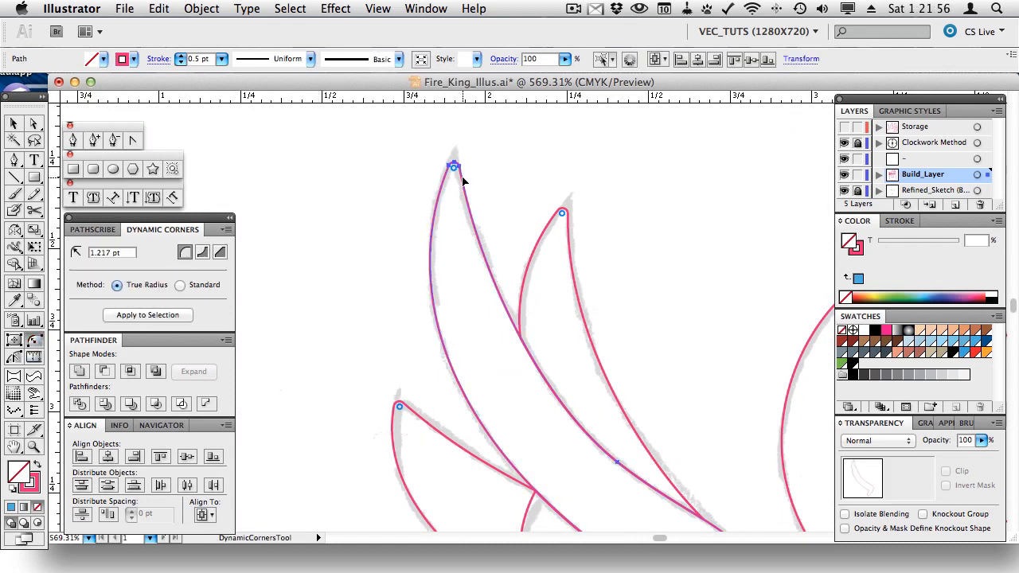
left_click_drag(454, 170, 457, 146)
key("ctrl+z")
left_click(33, 450)
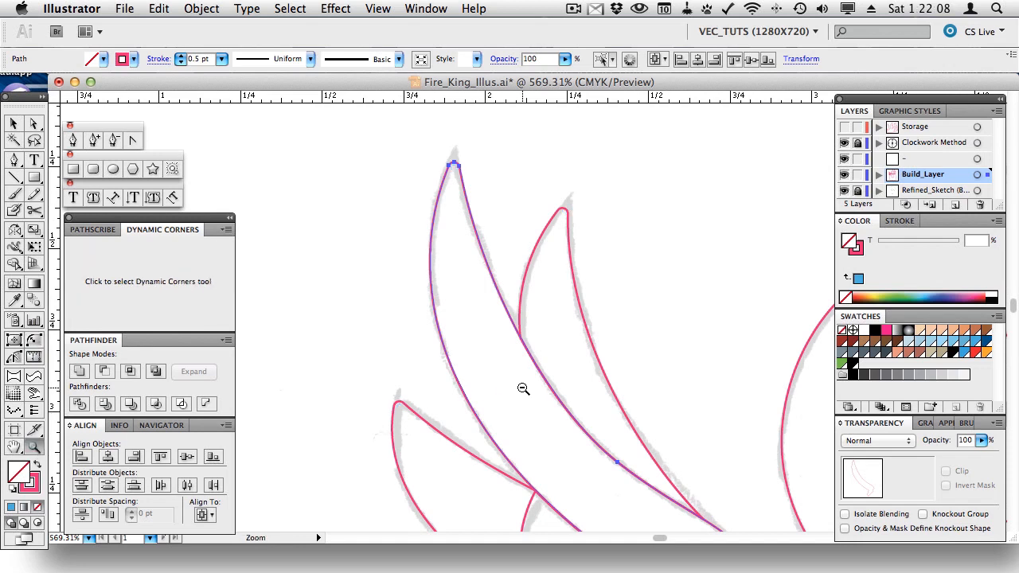
left_click(520, 389, "alt")
left_click(519, 372, "alt")
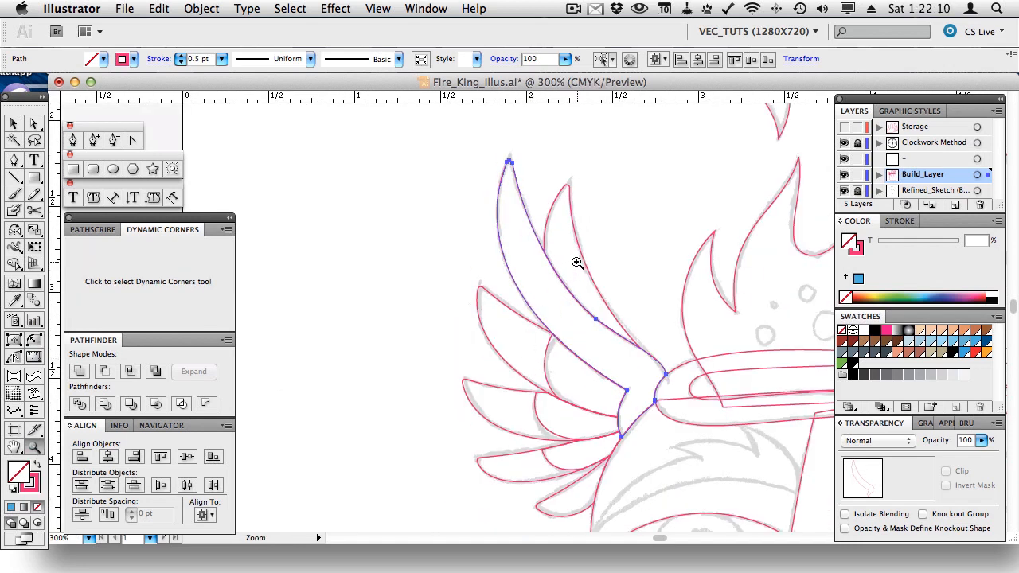
key("v")
key("a")
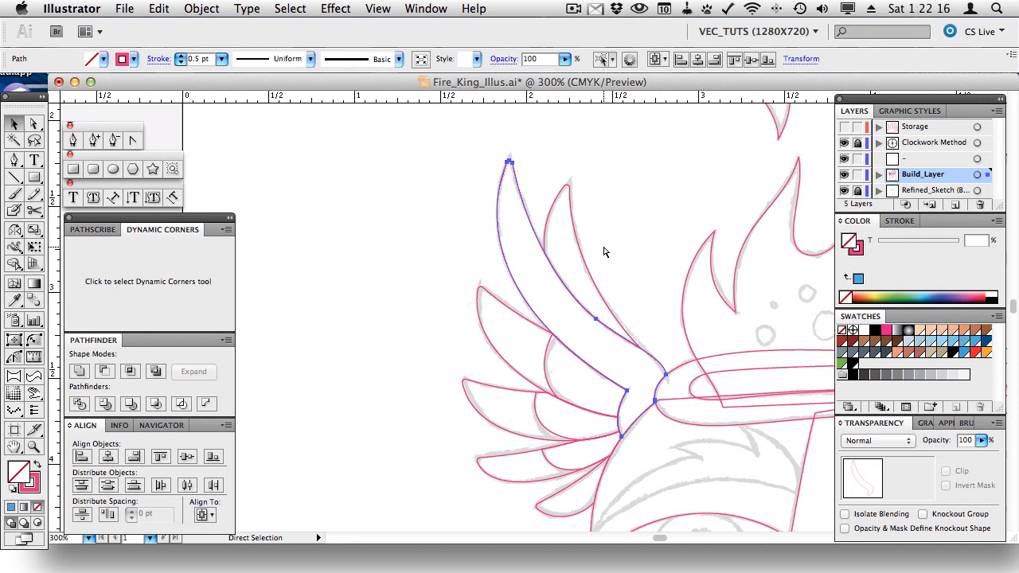
- Paste a copy of the tall feather and move it left into empty canvas
key("super+v")
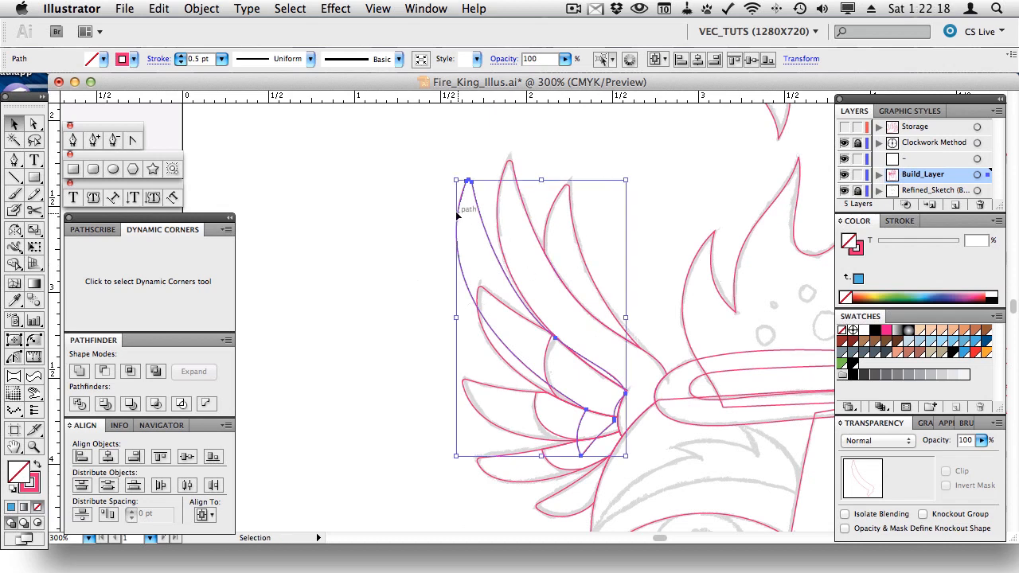
left_click_drag(478, 205, 346, 196)
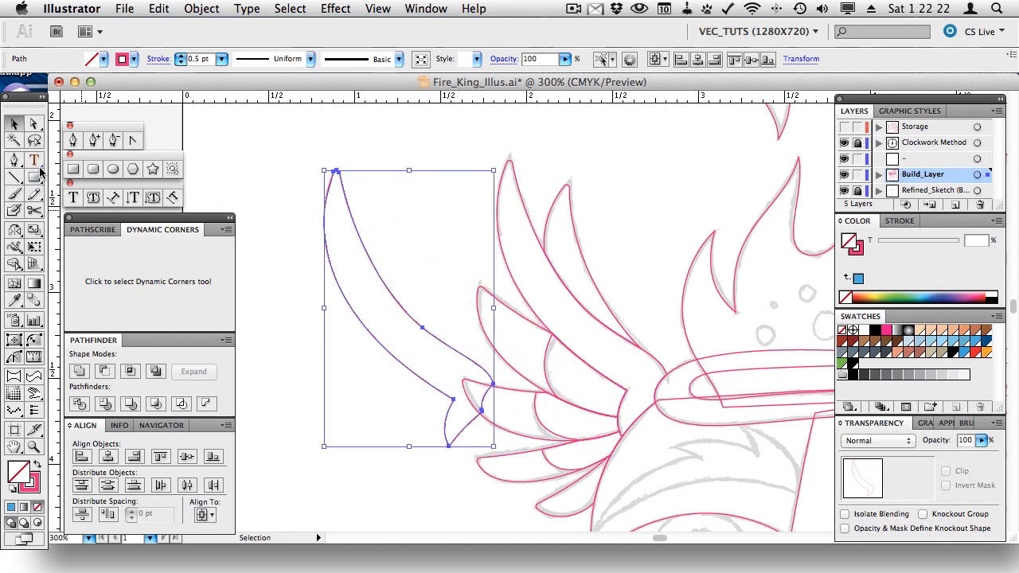
left_click(14, 160)
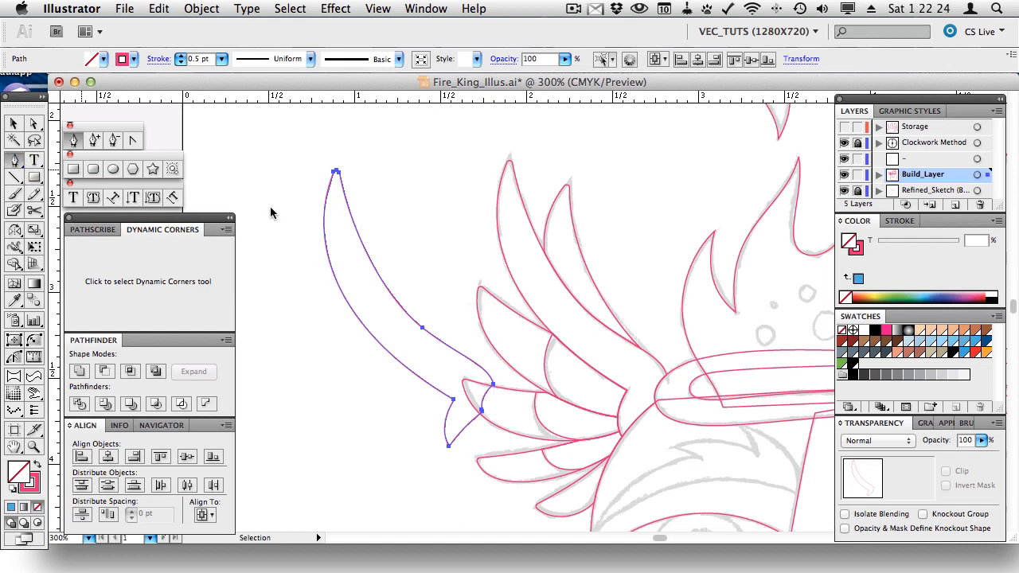
left_click(402, 256, "super")
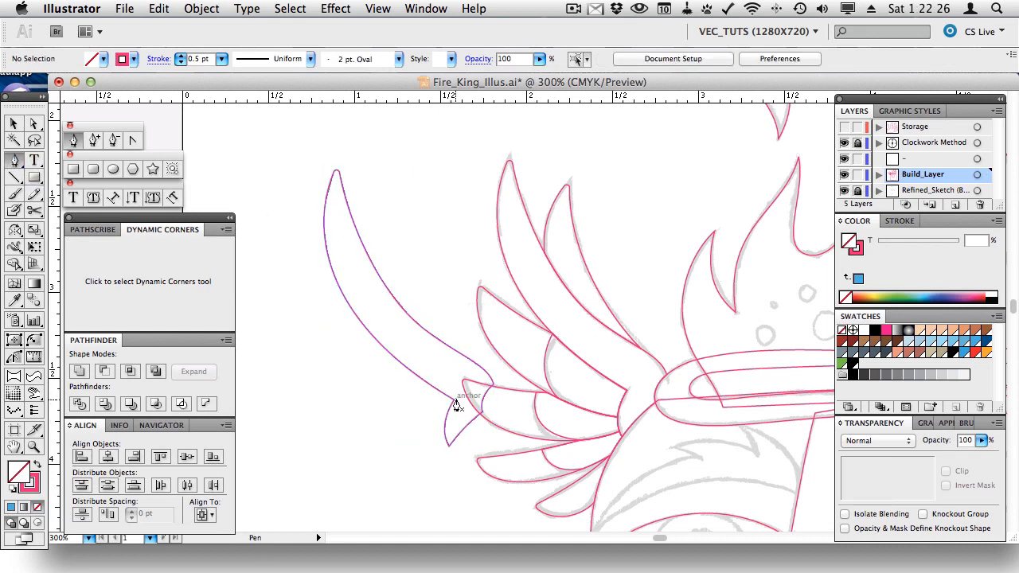
- Draw a pointed barb off the copy's lower edge and curve its bottom edge with PathScribe
left_click_drag(438, 386, 352, 384)
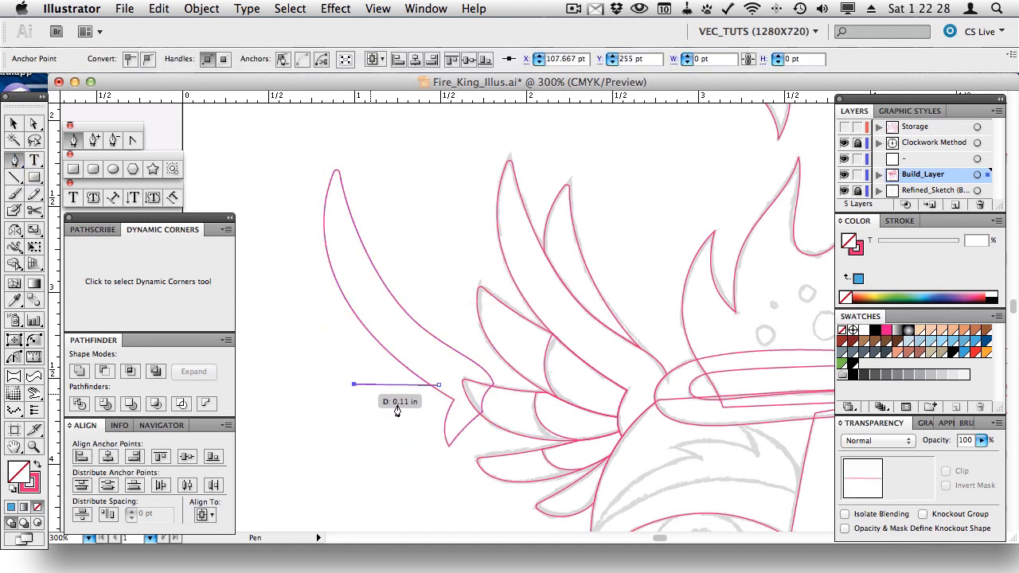
left_click(453, 412)
left_click(459, 387)
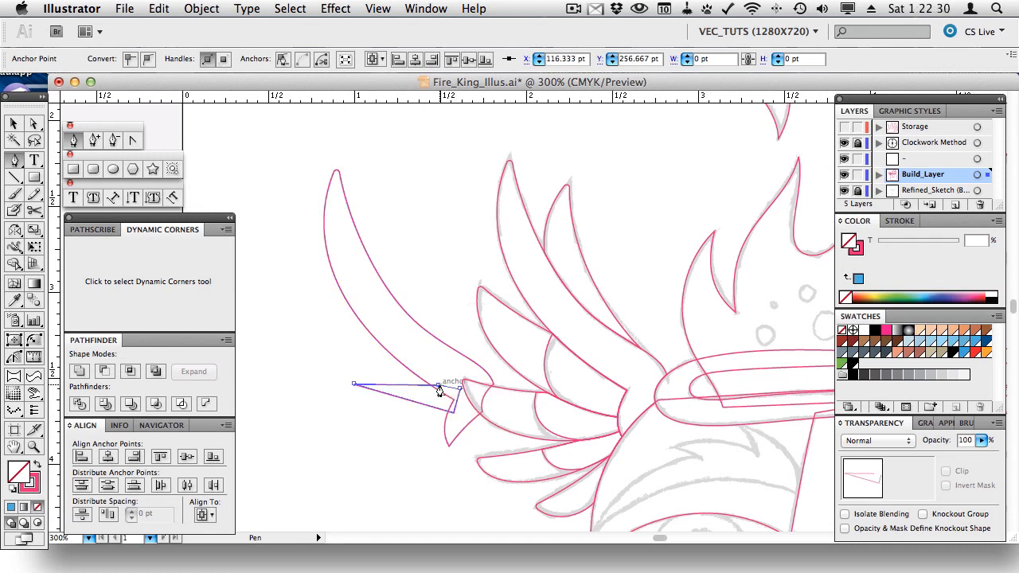
left_click(13, 356)
left_click(406, 387)
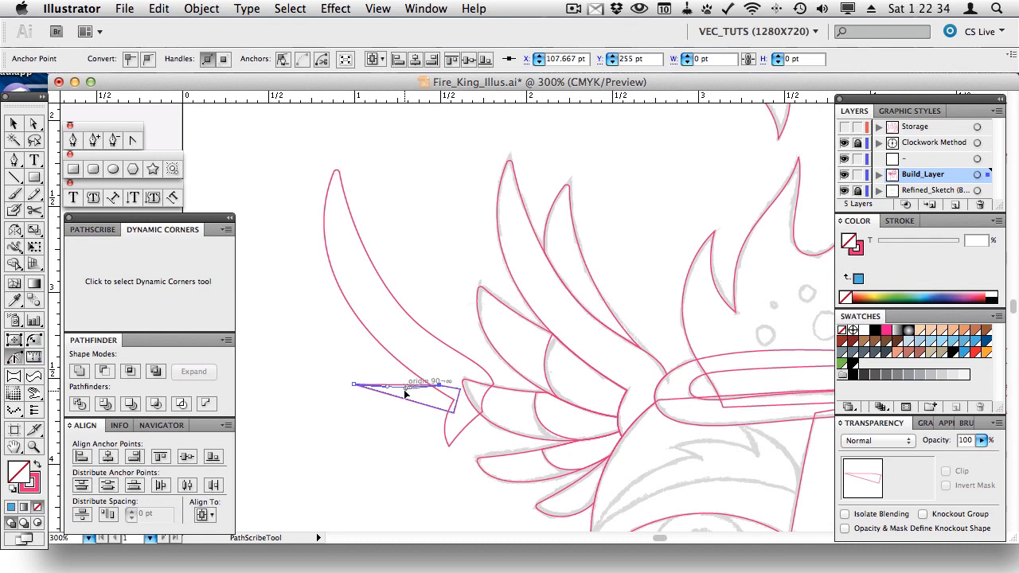
left_click_drag(399, 398, 385, 411)
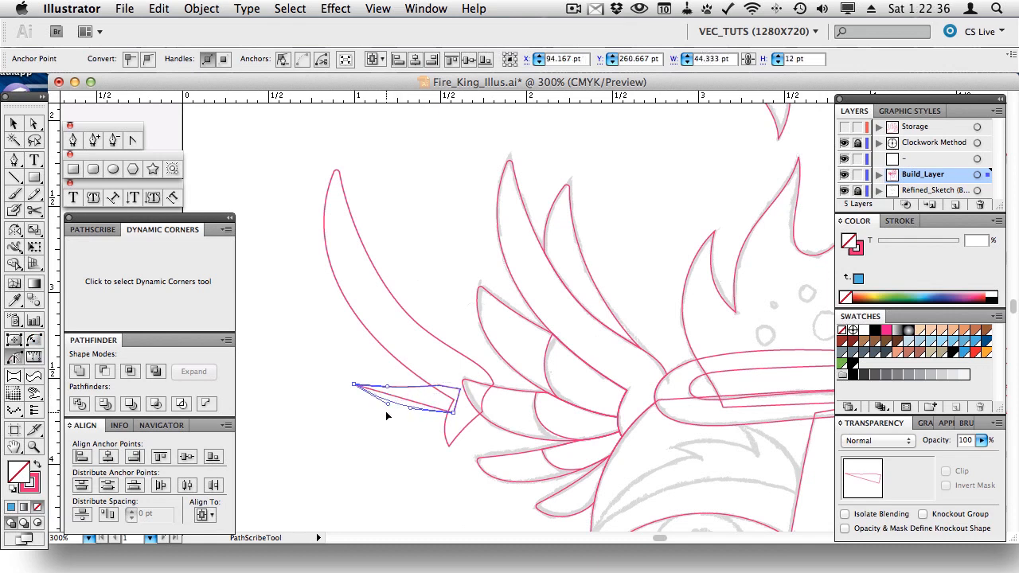
key("v")
left_click_drag(358, 353, 446, 422)
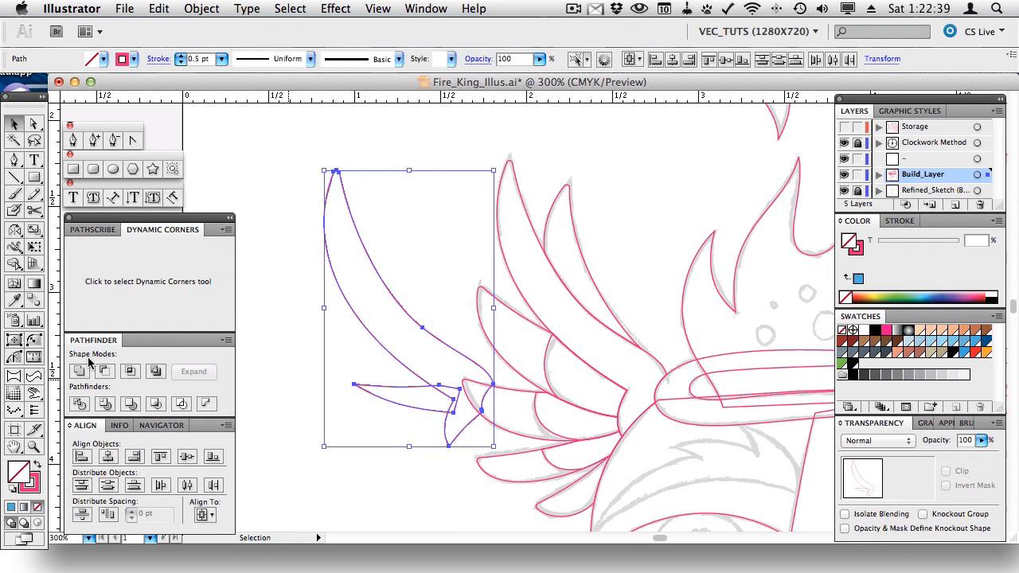
left_click(420, 237)
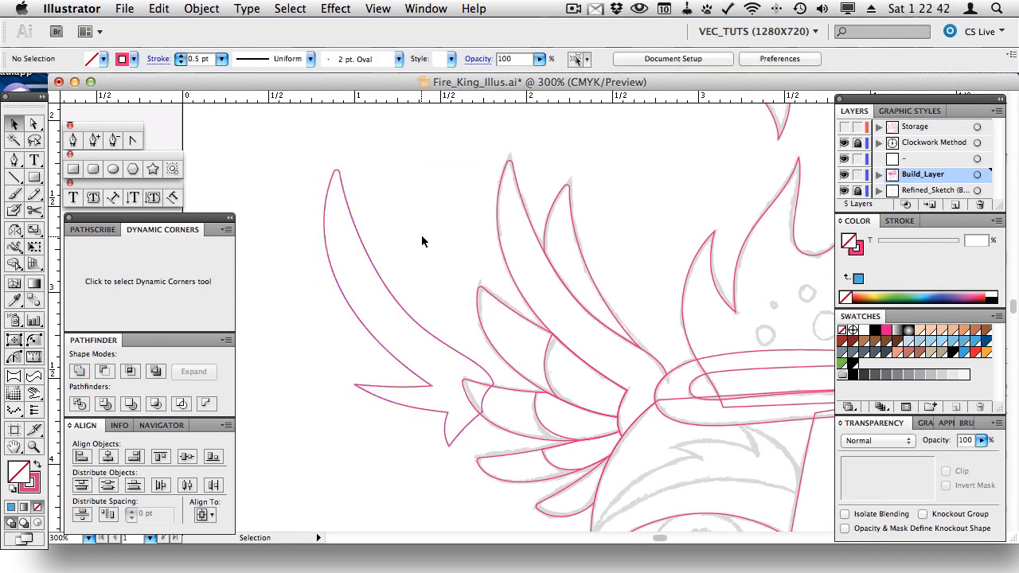
- Delete the barbed feather copy, leaving only the original pink-outlined wing feathers
left_click(356, 229)
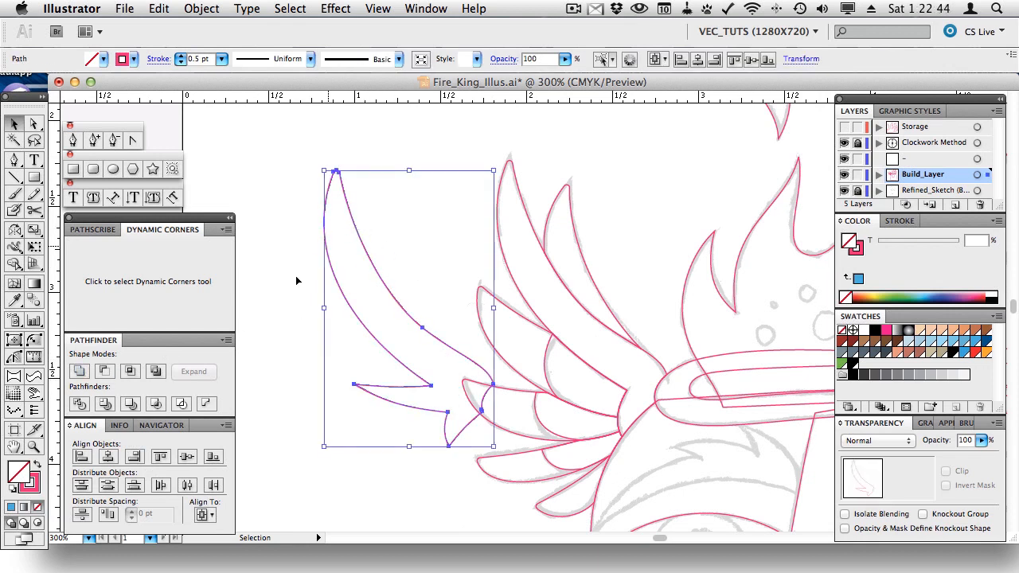
left_click(34, 341)
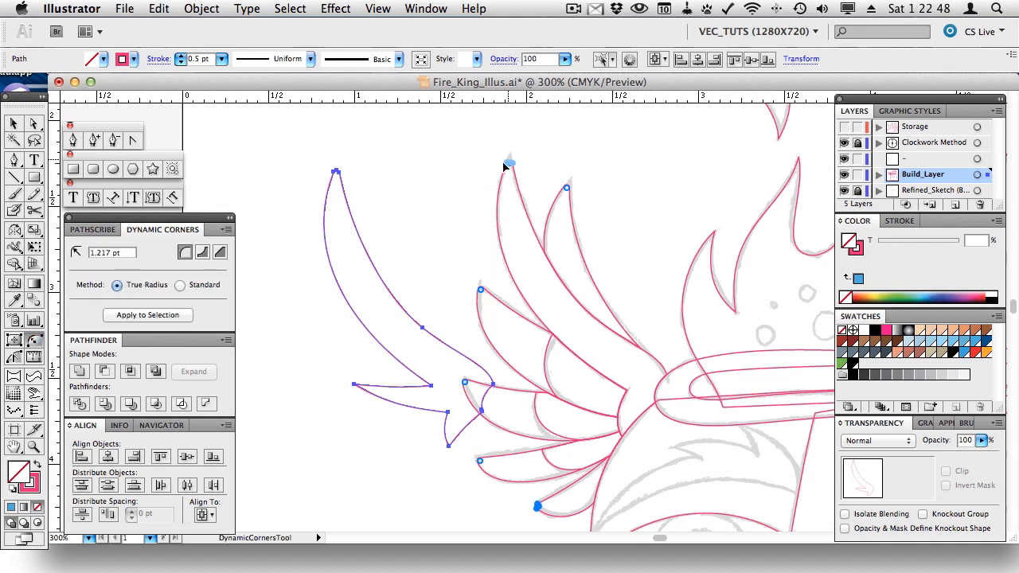
key("v")
left_click(34, 341)
key("Delete")
key("v")
left_click(73, 168)
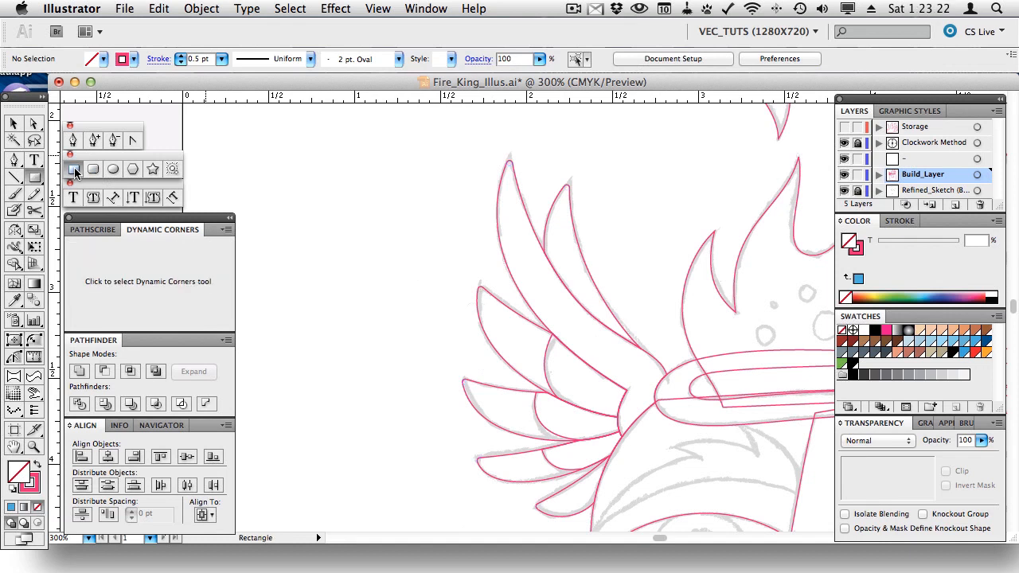